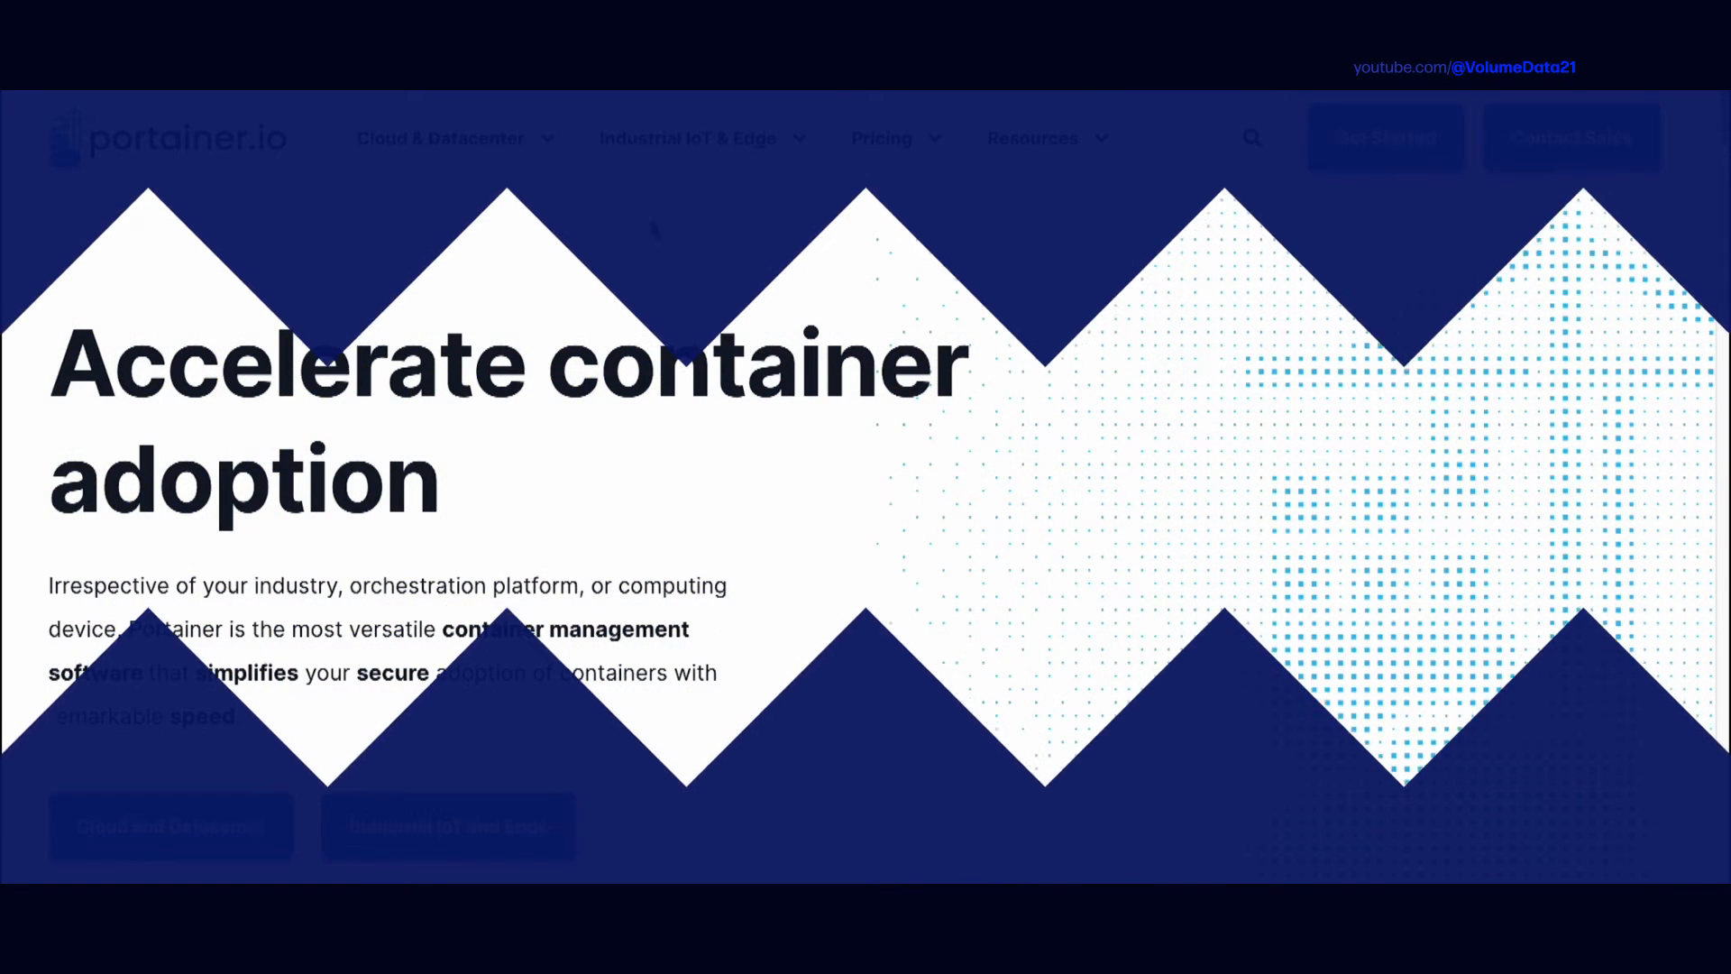
- Open the Portainer documentation page "Install Portainer CE with Docker on Linux" under the Docker Standalone server installation
mouse_move(1059, 163)
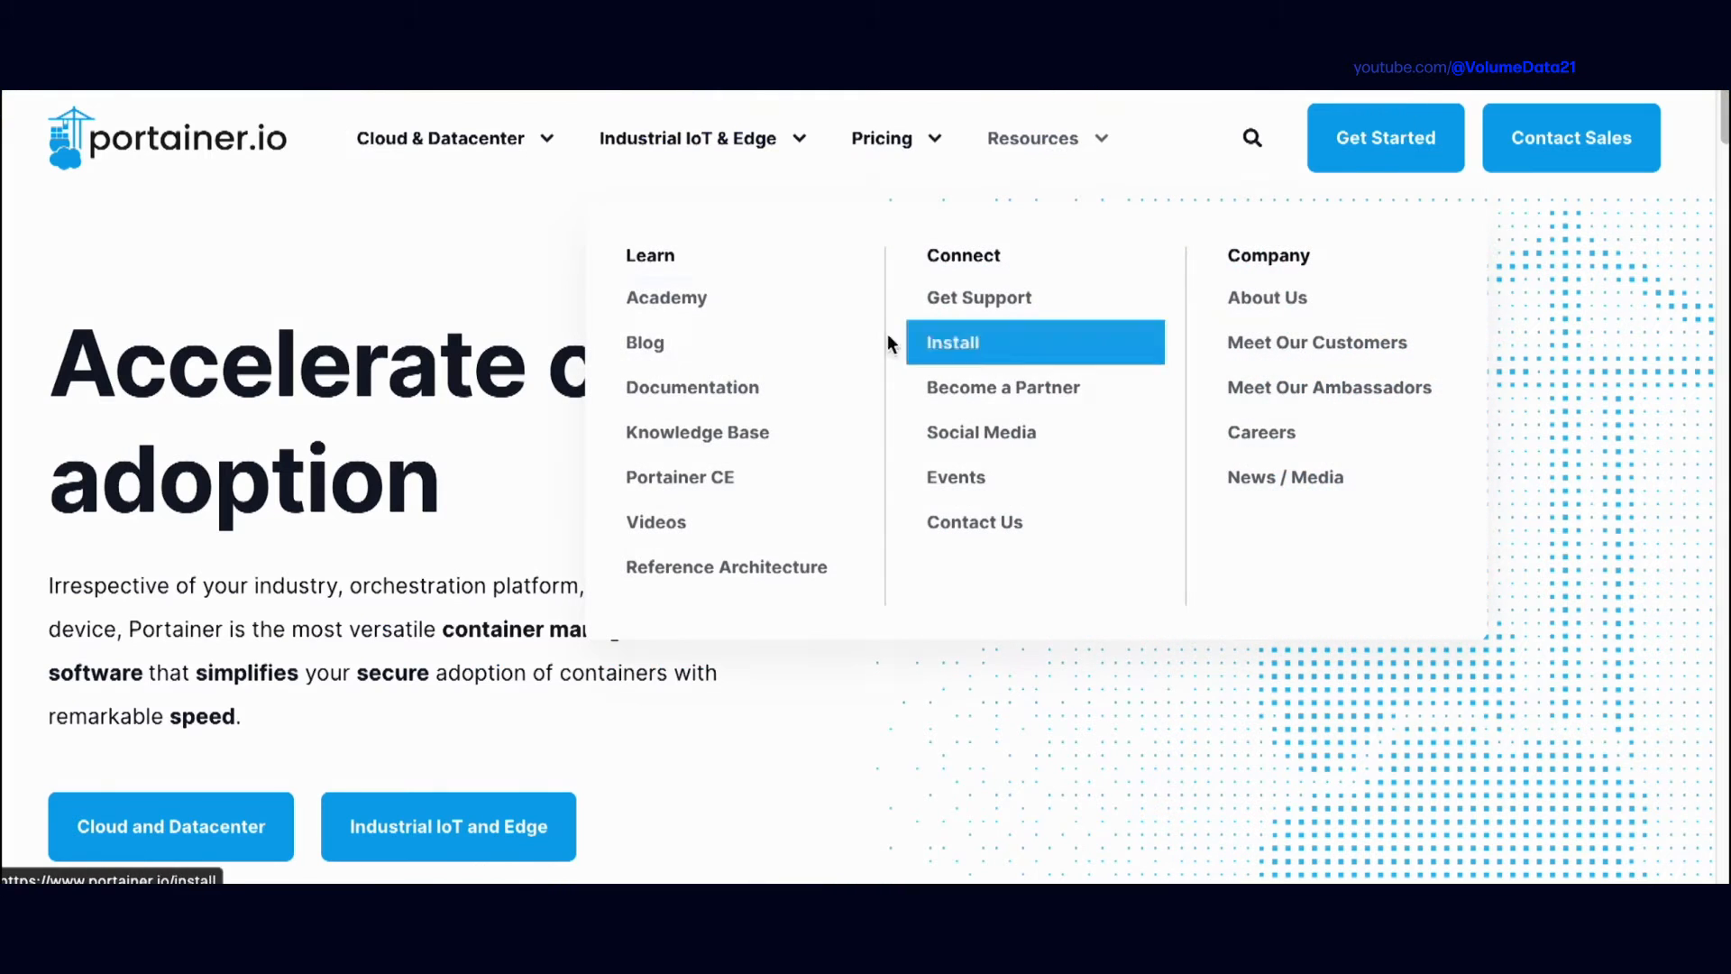
left_click(765, 386)
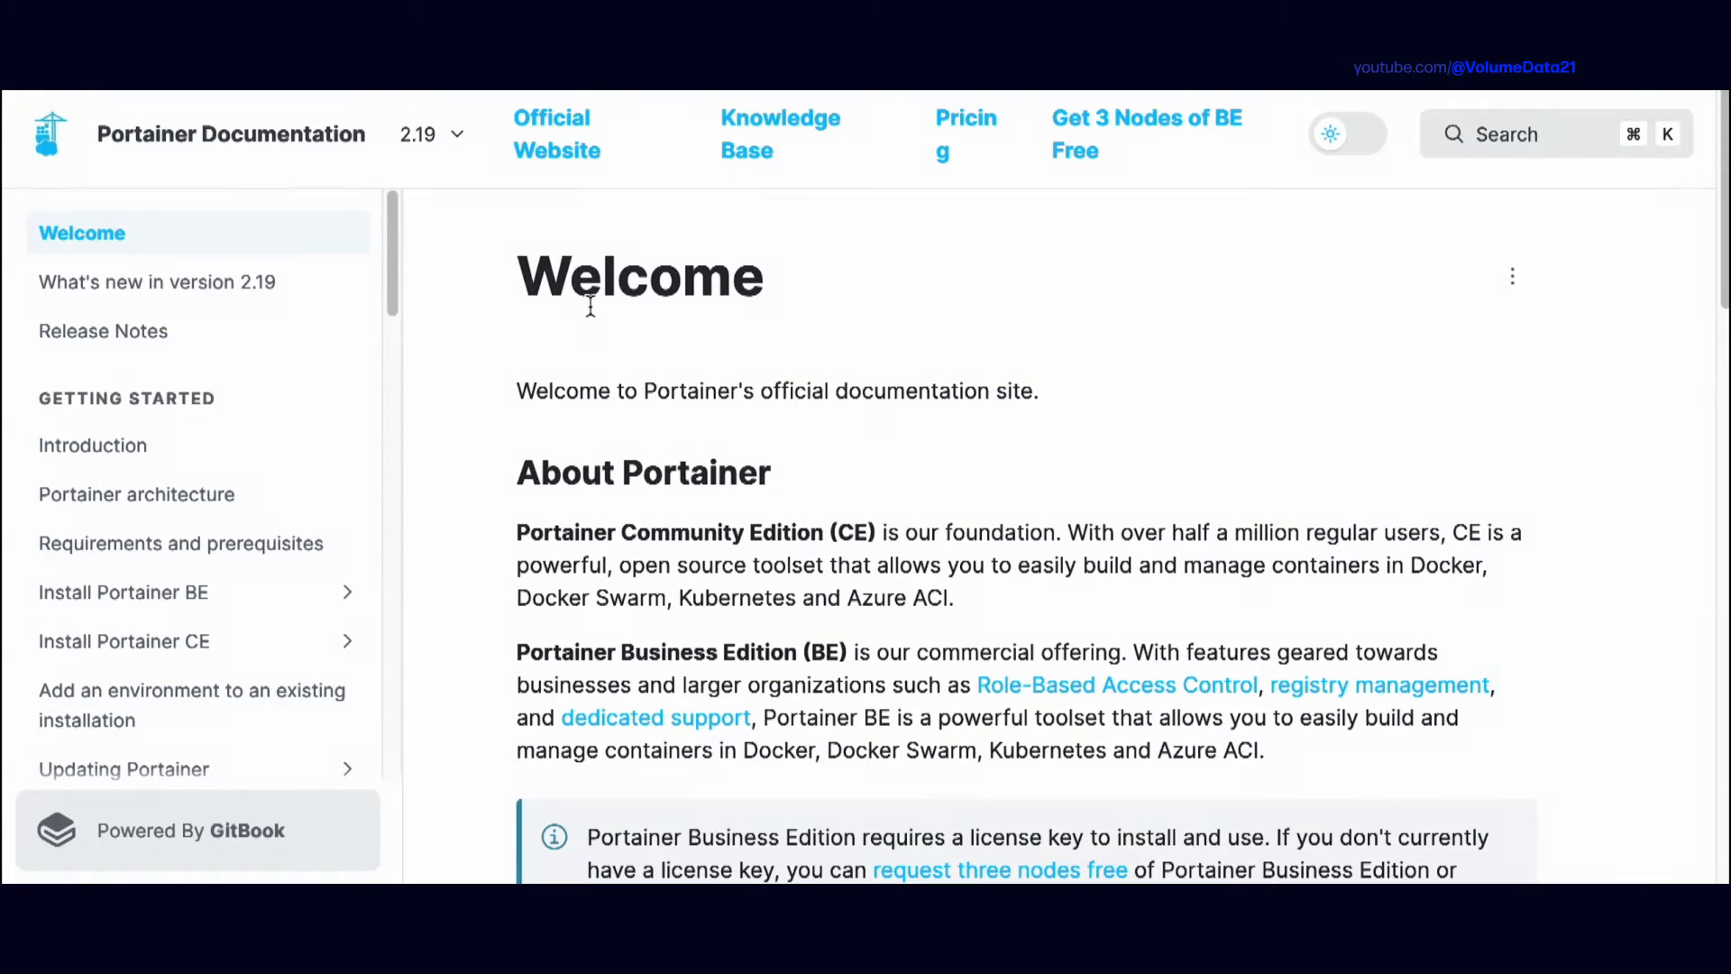
scroll(397, 227, "down", 1)
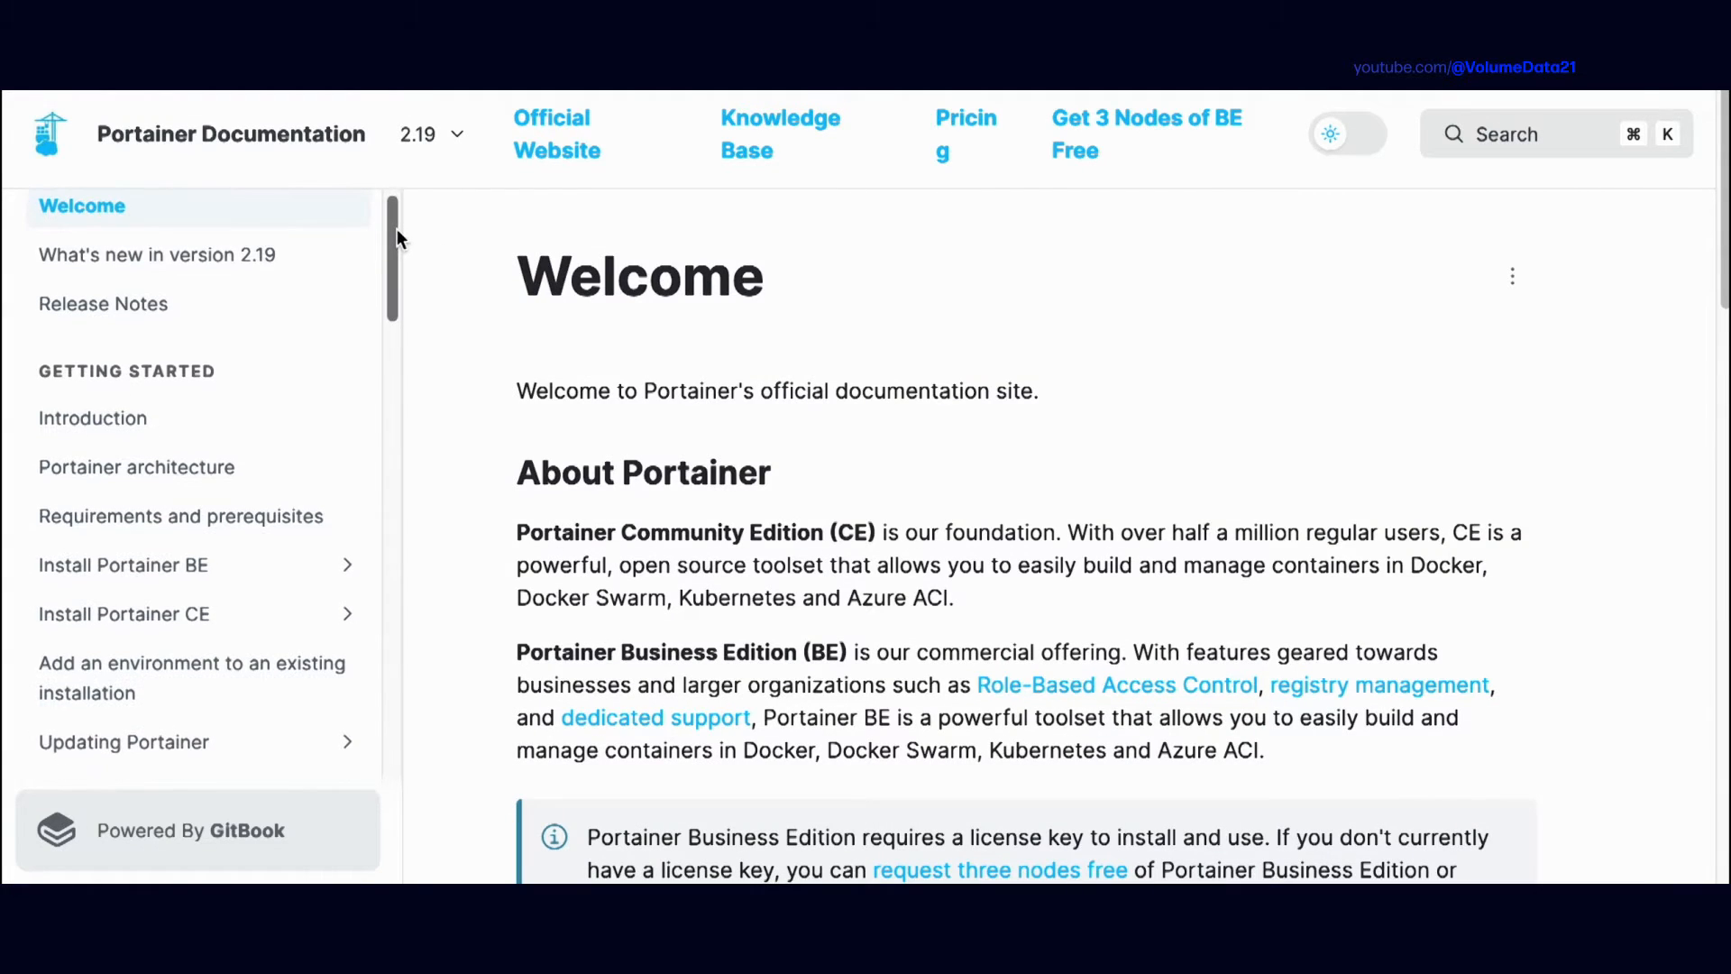
left_click(297, 623)
scroll(317, 457, "down", 2)
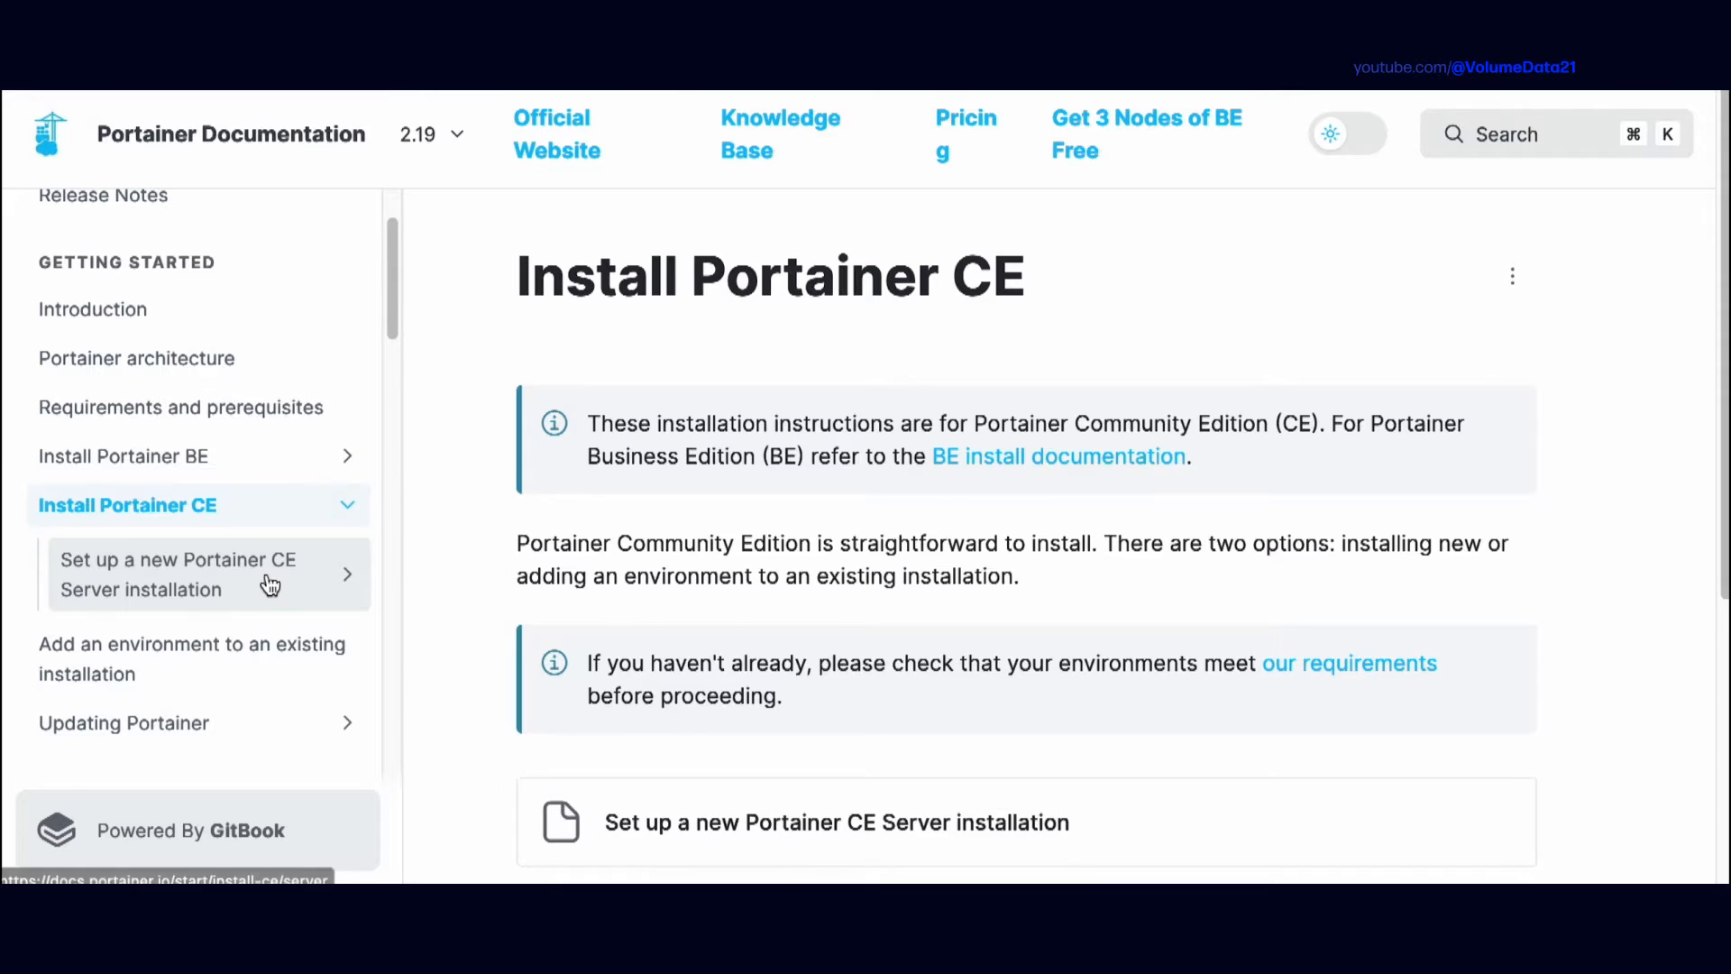
left_click(270, 586)
scroll(307, 499, "down", 3)
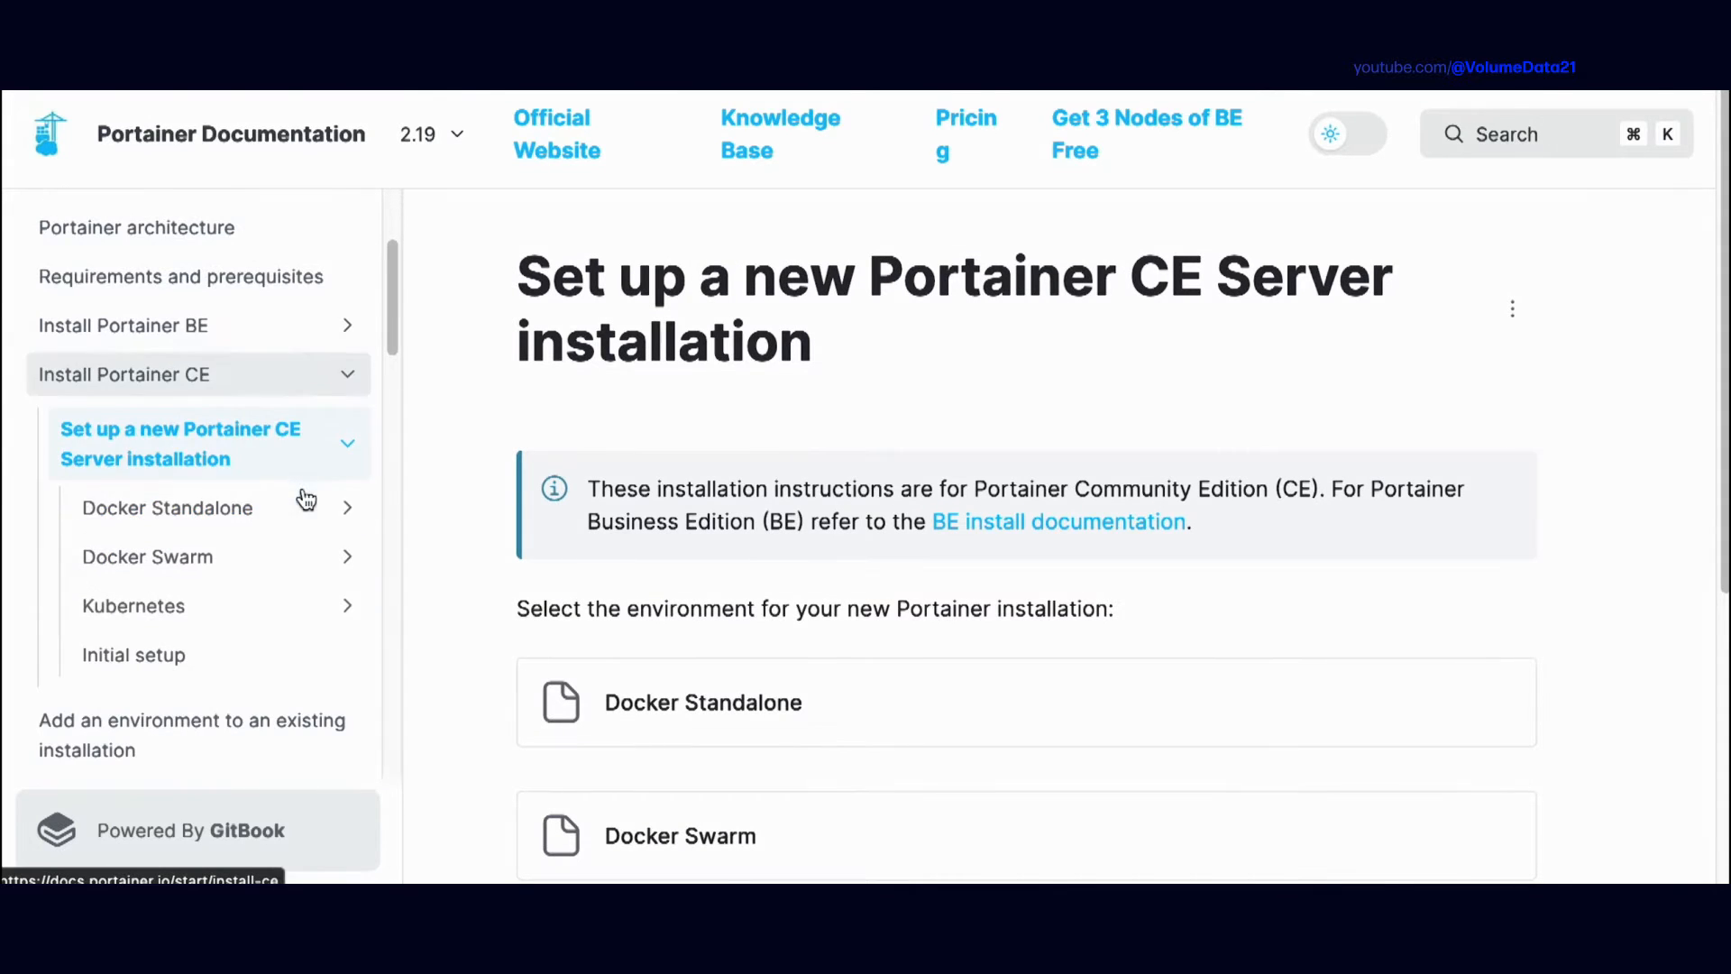
left_click(217, 516)
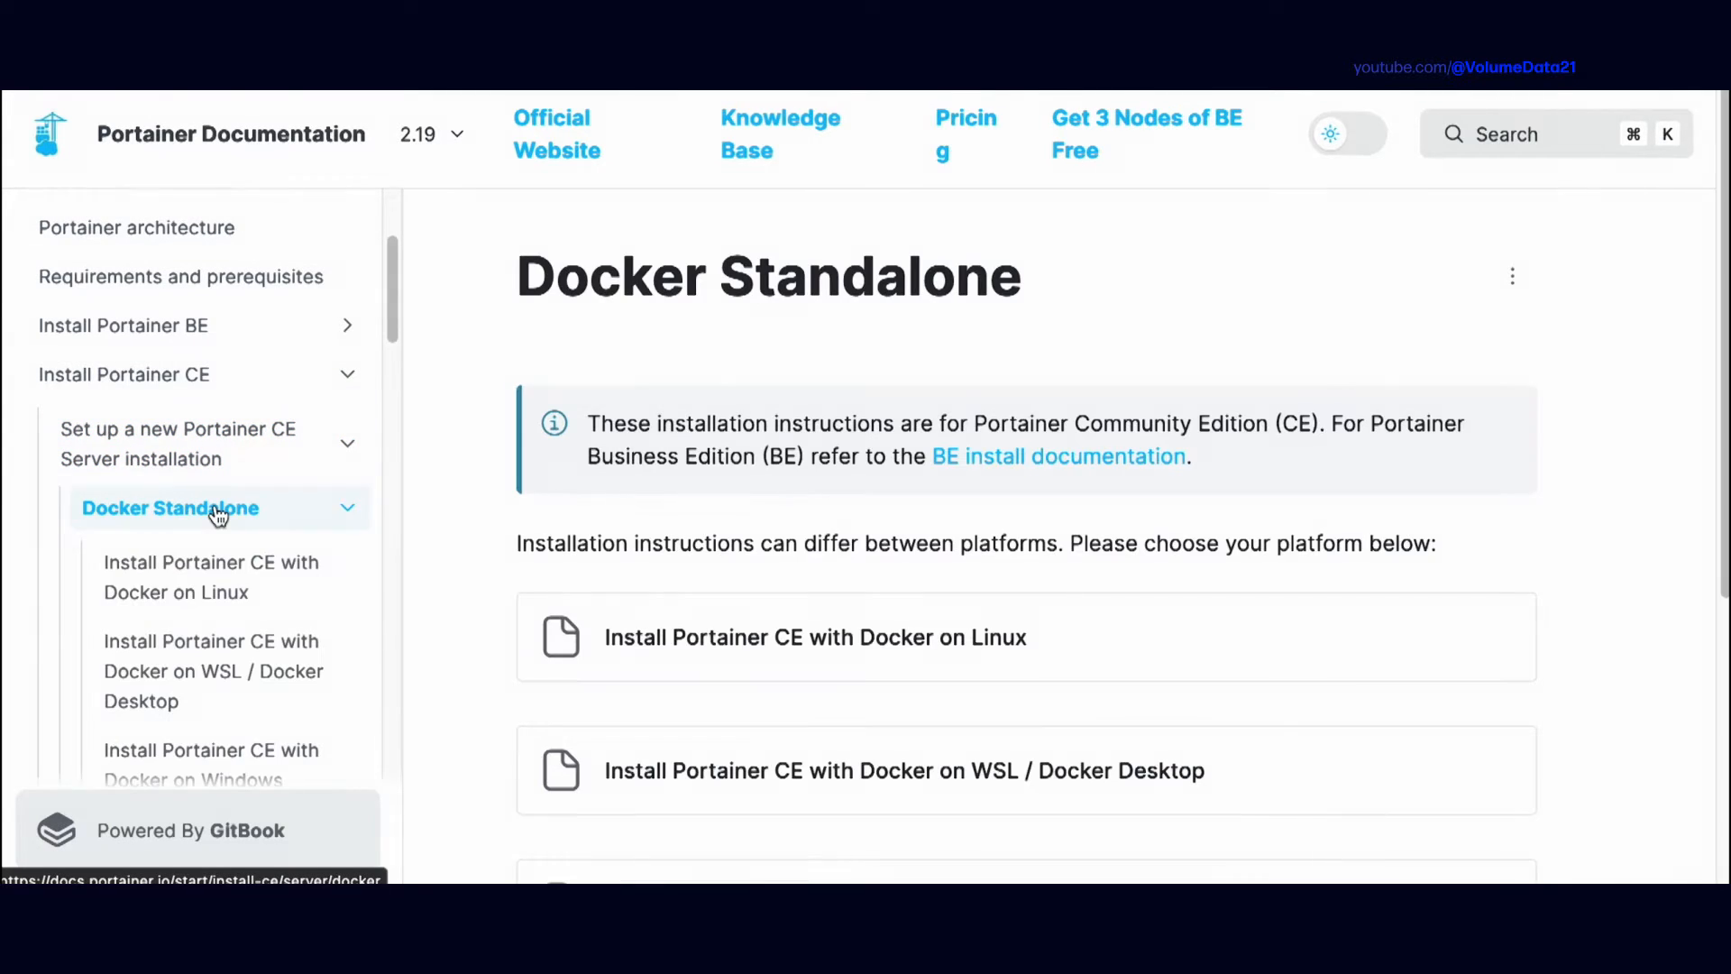
left_click(234, 579)
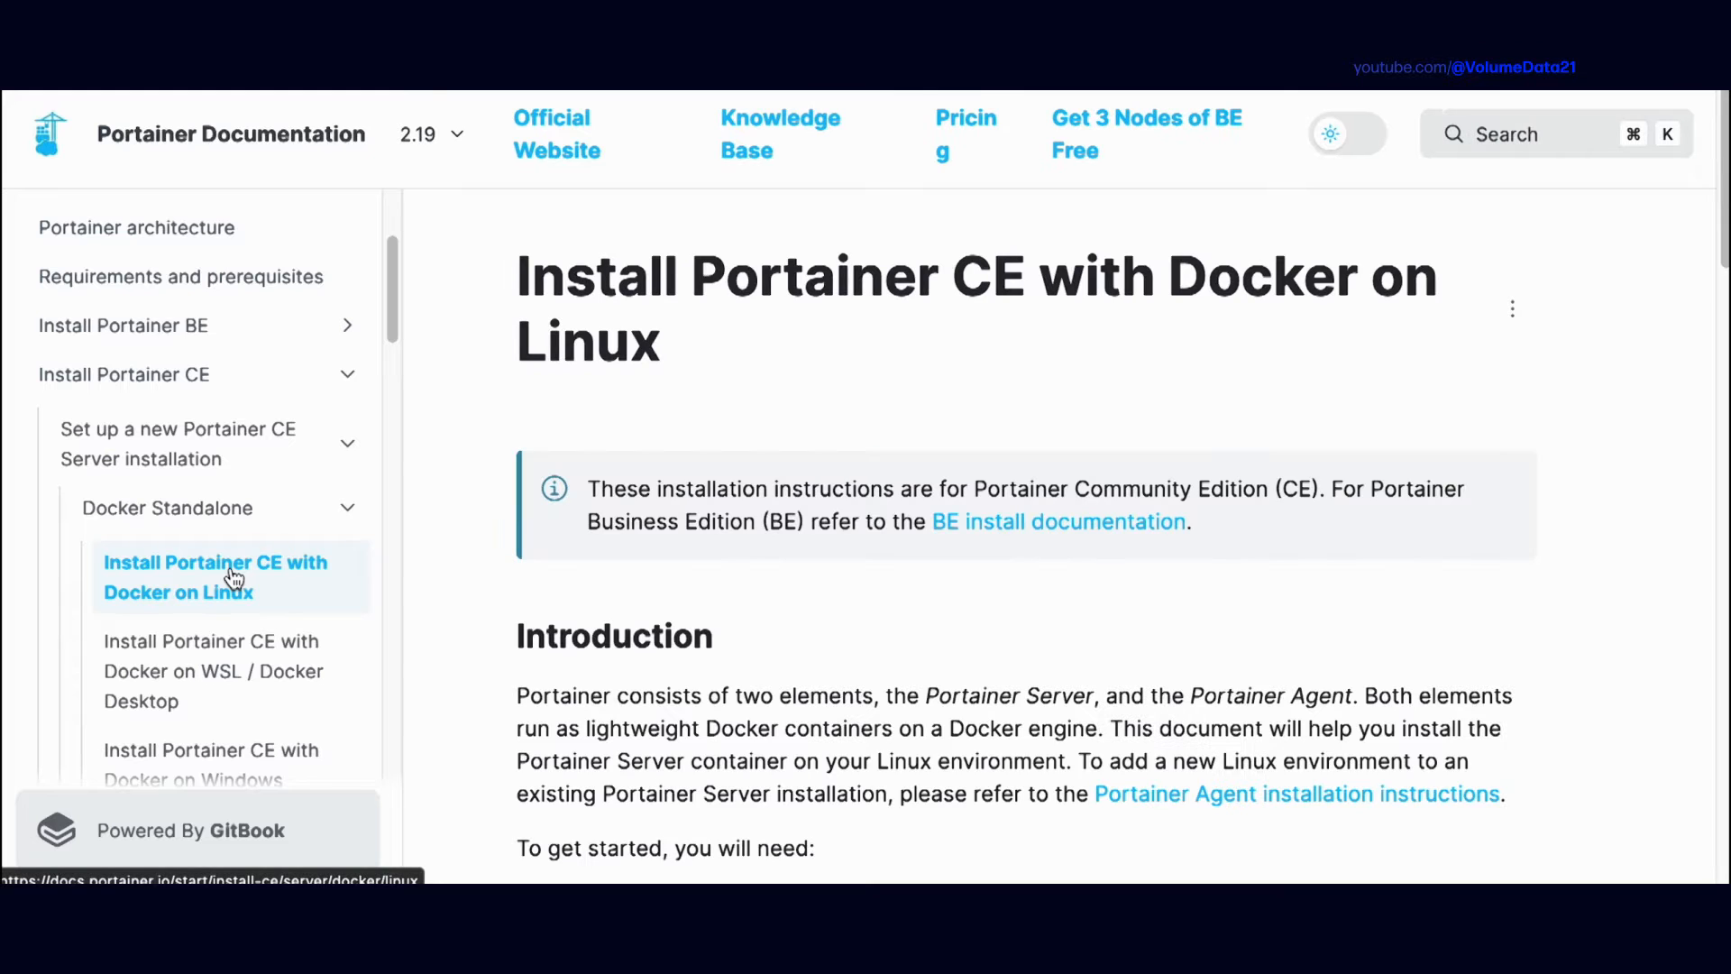
- Copy the docker run command for the Portainer Server container from the Deployment section
left_click_drag(1718, 161, 1701, 463)
mouse_move(698, 399)
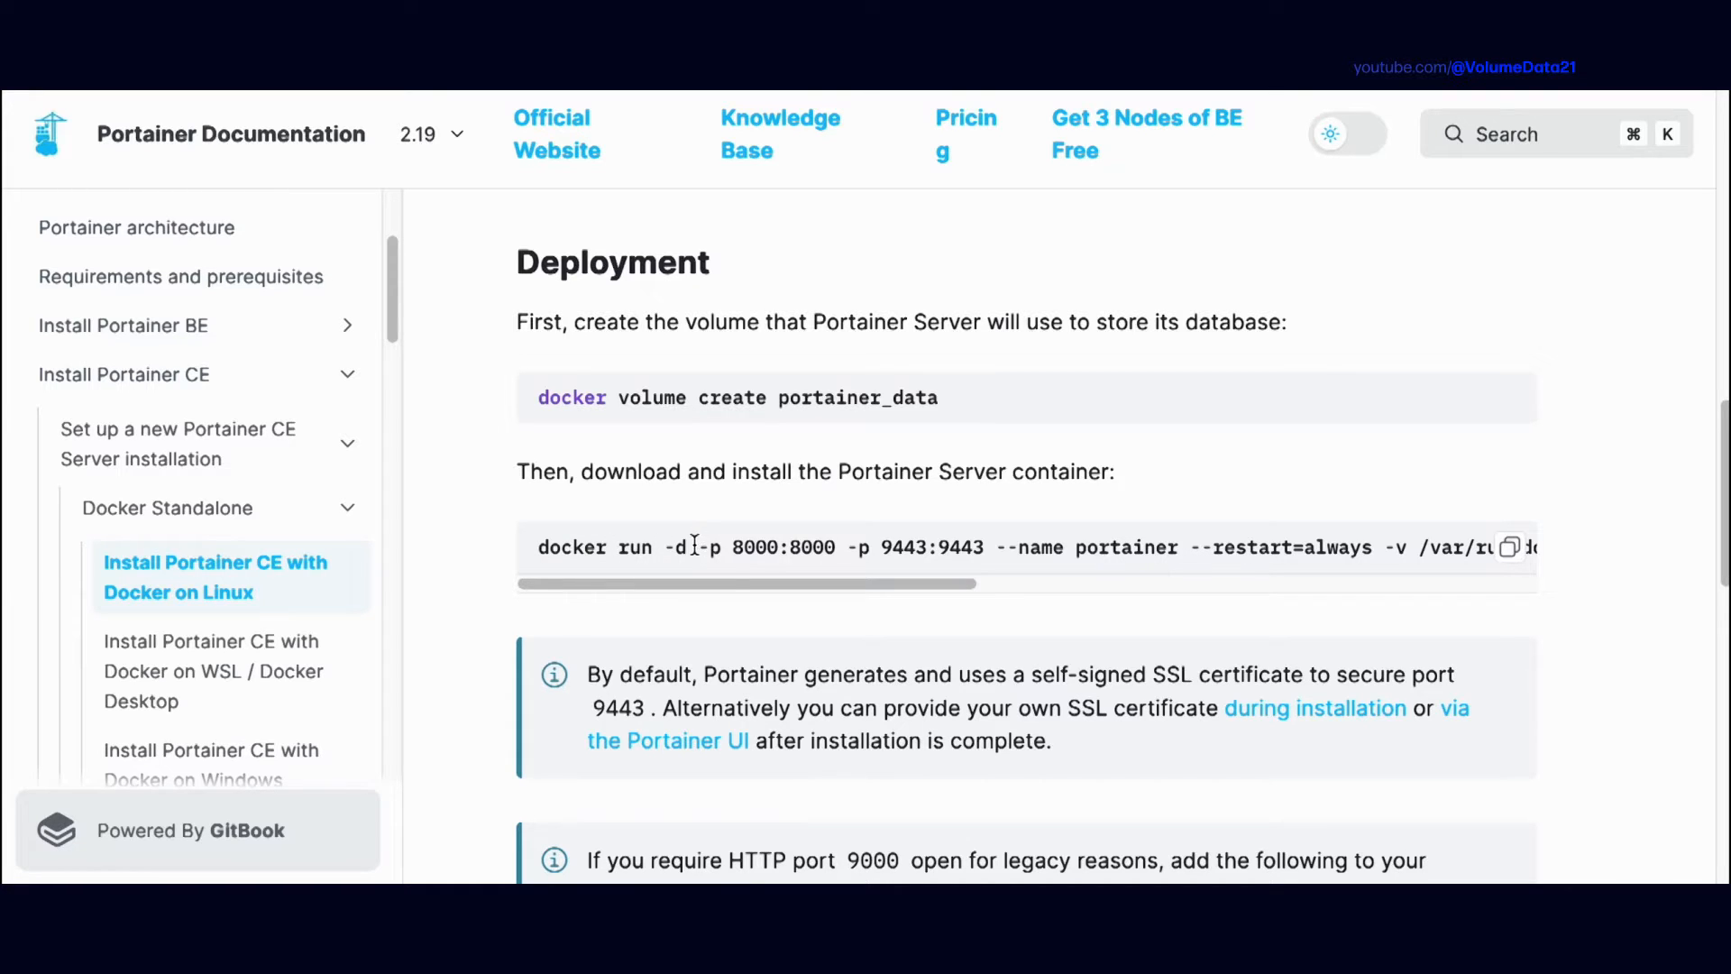
left_click_drag(538, 547, 848, 548)
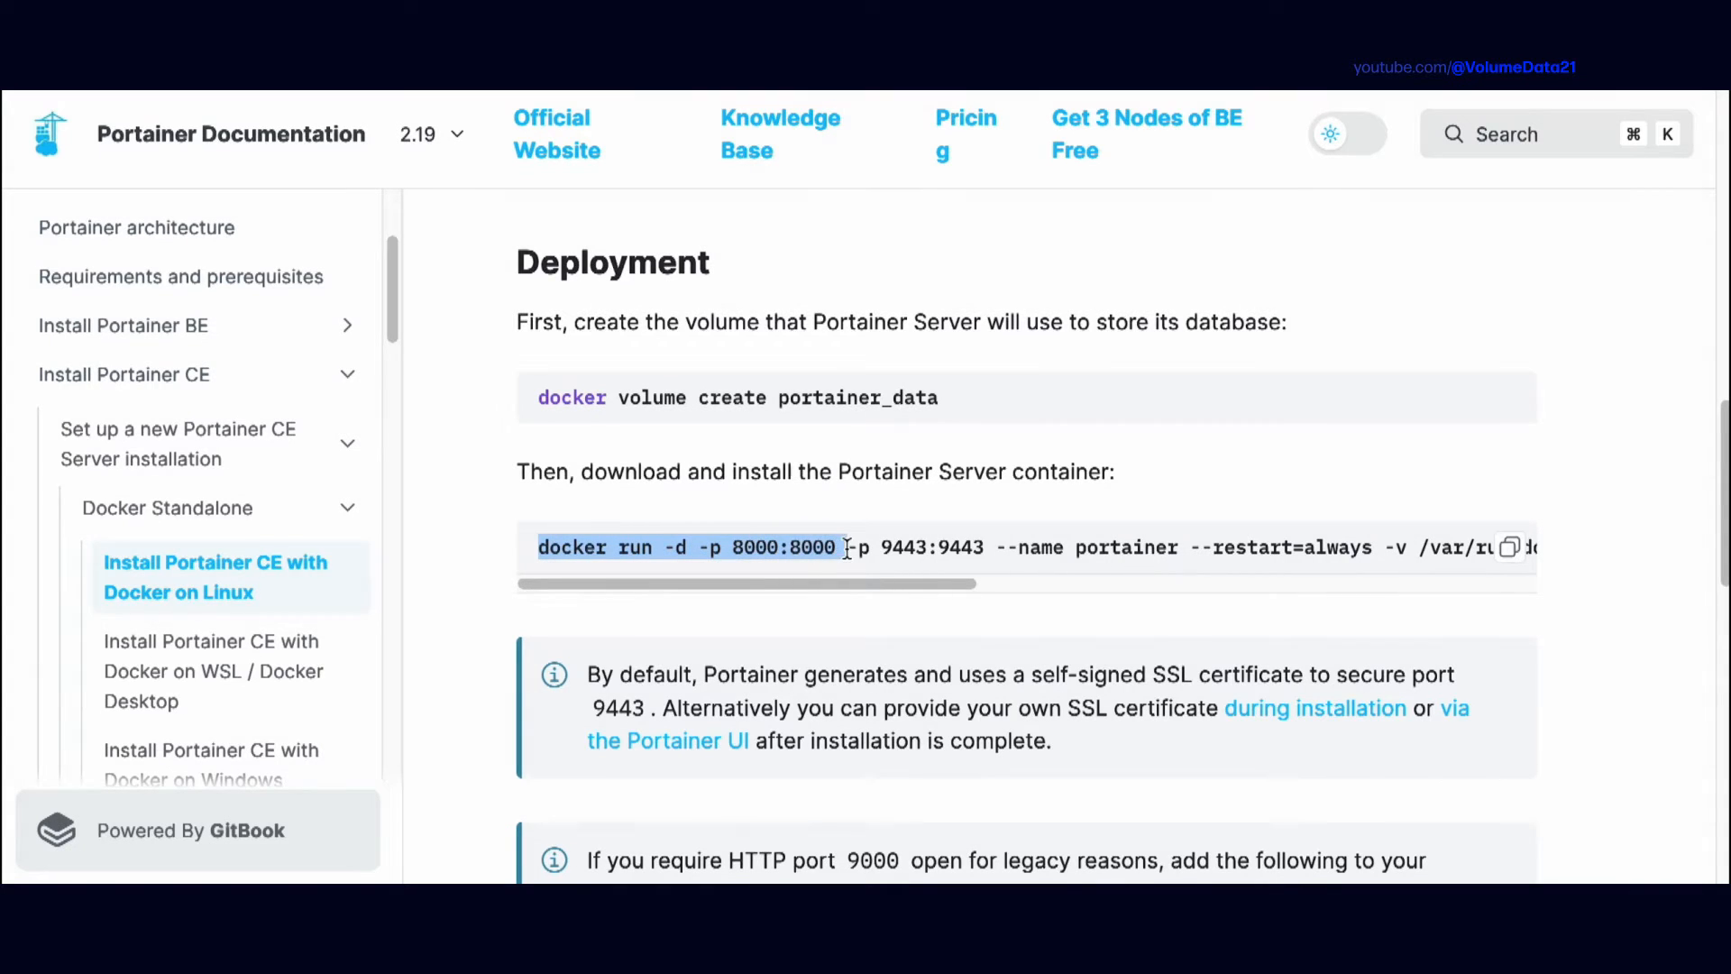
left_click(717, 550)
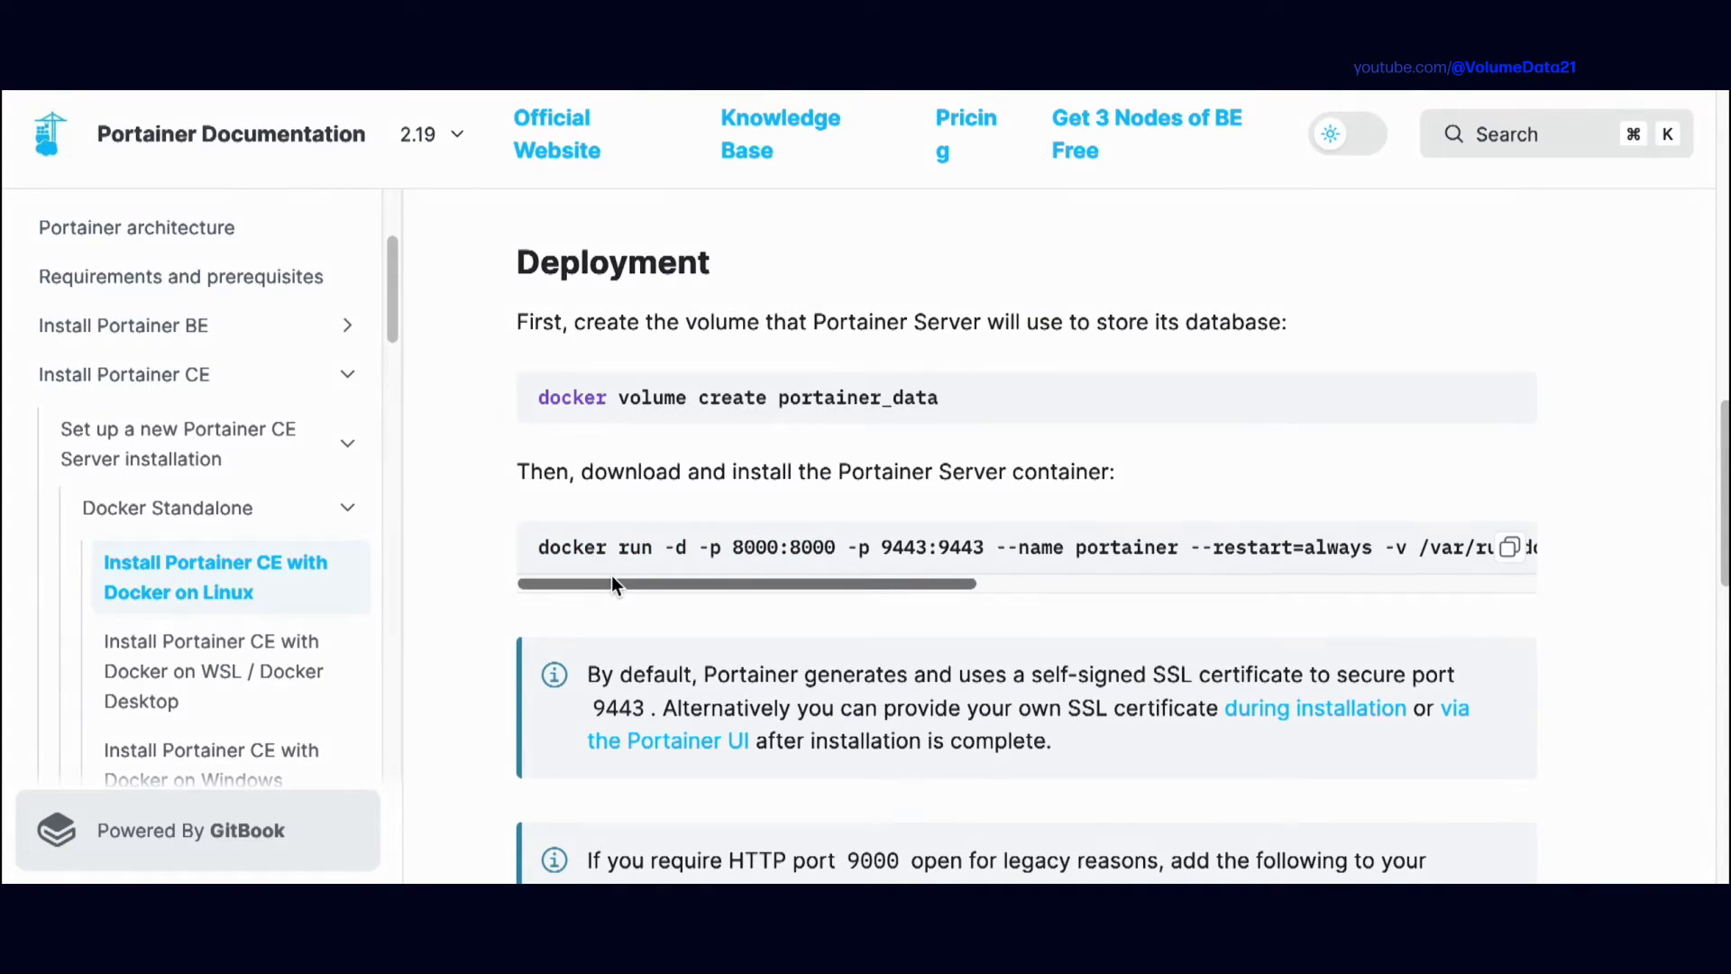
left_click_drag(611, 585, 534, 586)
left_click(1510, 547)
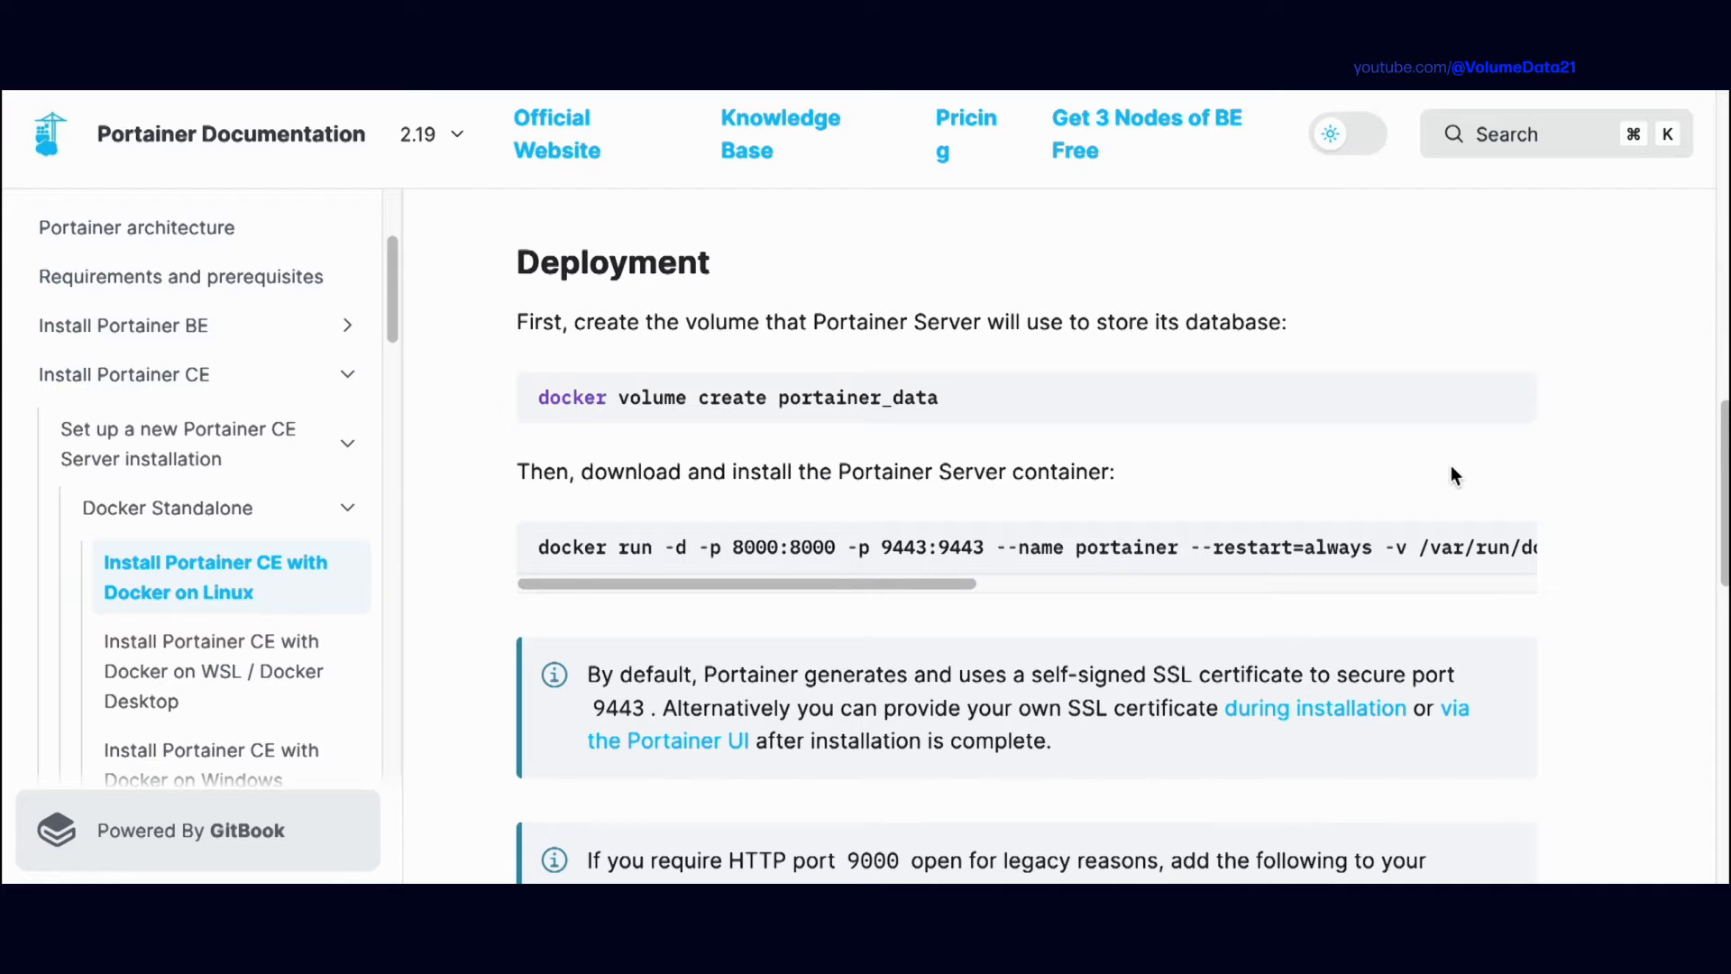
- Open composerize.com in a new browser tab and look over its input and output boxes
key("super+t")
type("composerize")
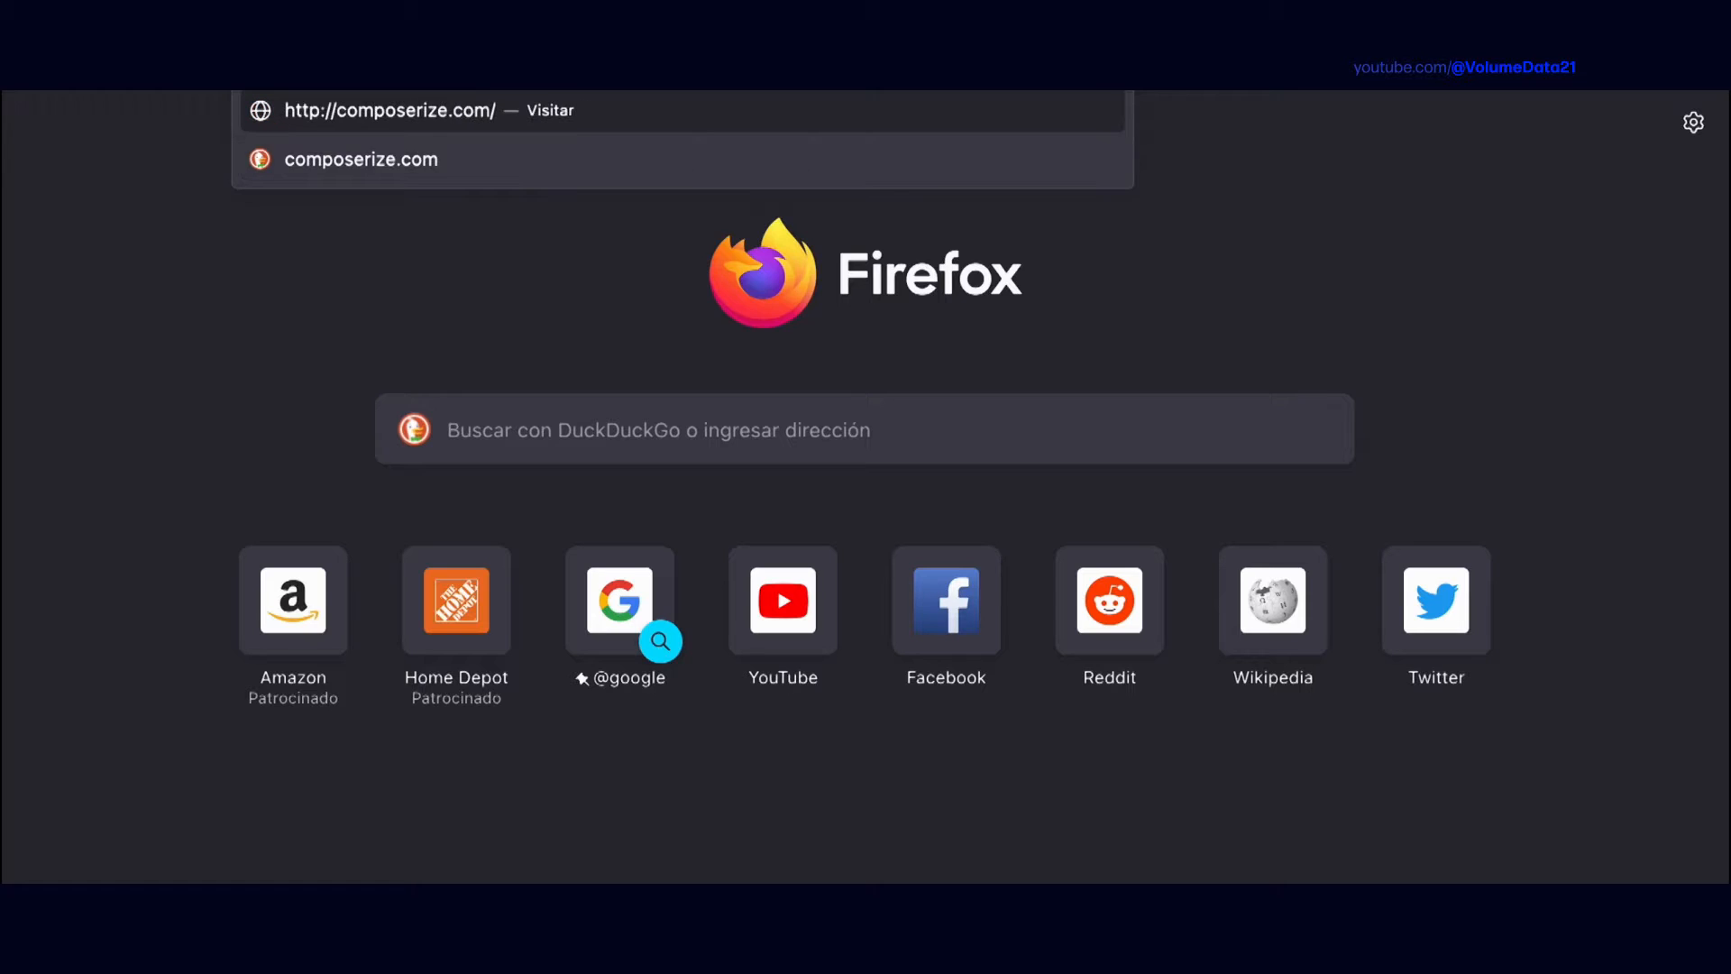
key("Return")
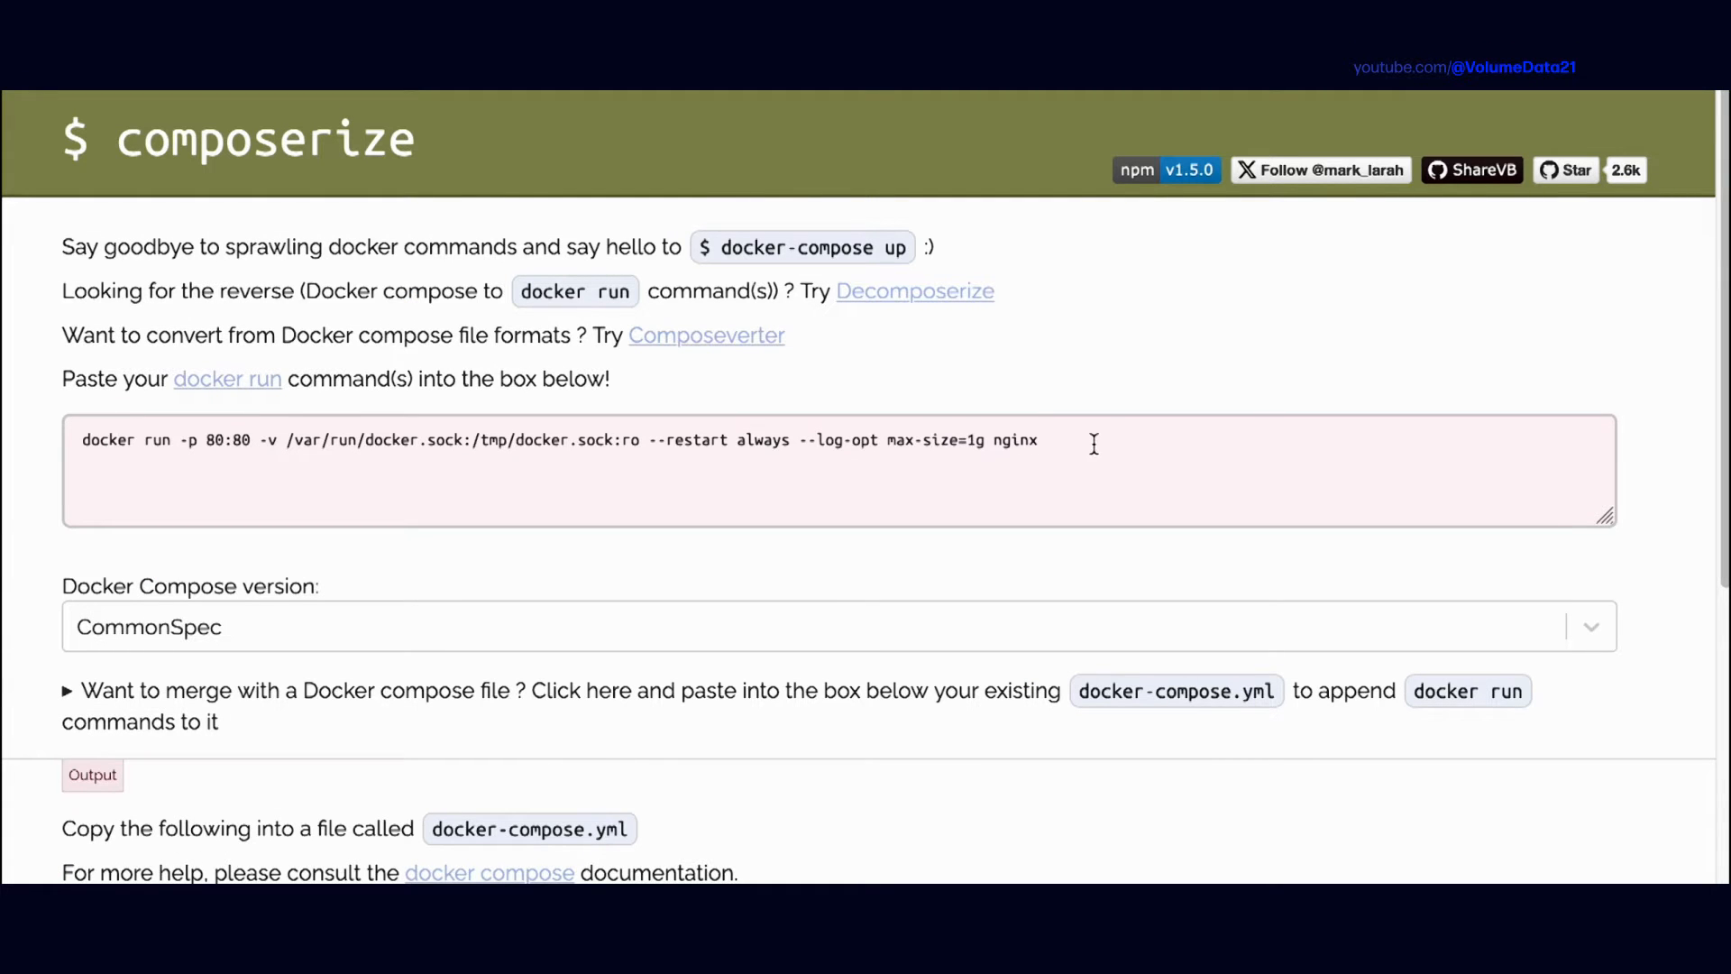
scroll(1093, 444, "down", 5)
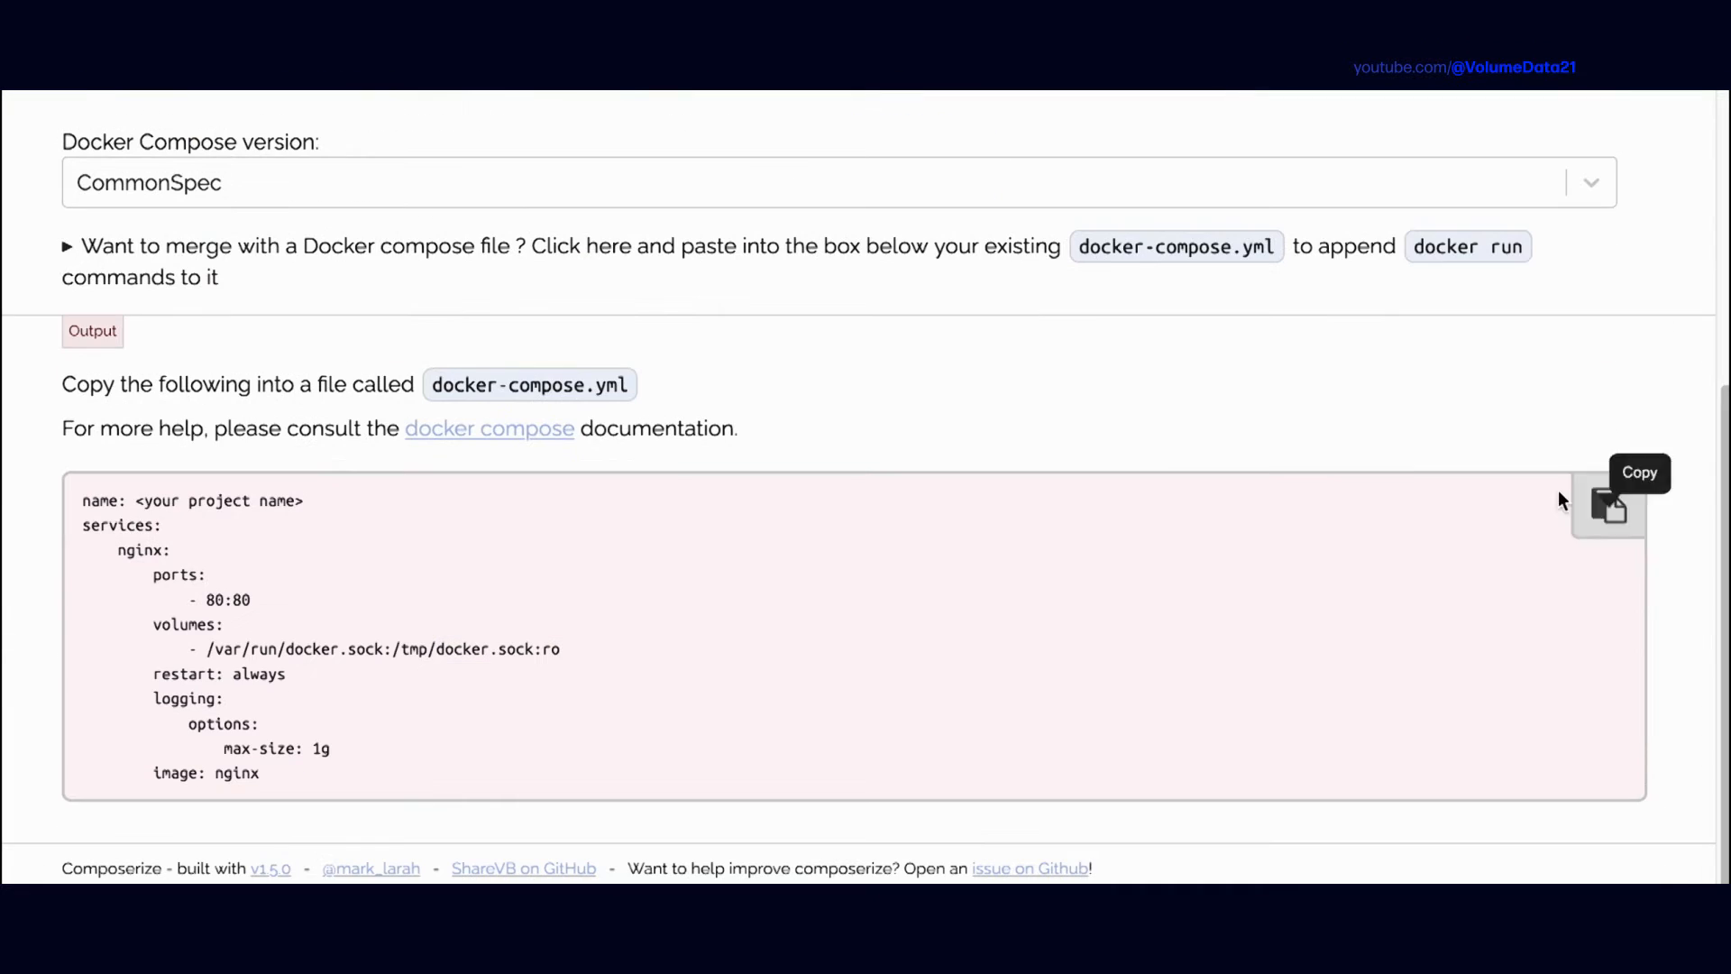
scroll(1064, 327, "up", 5)
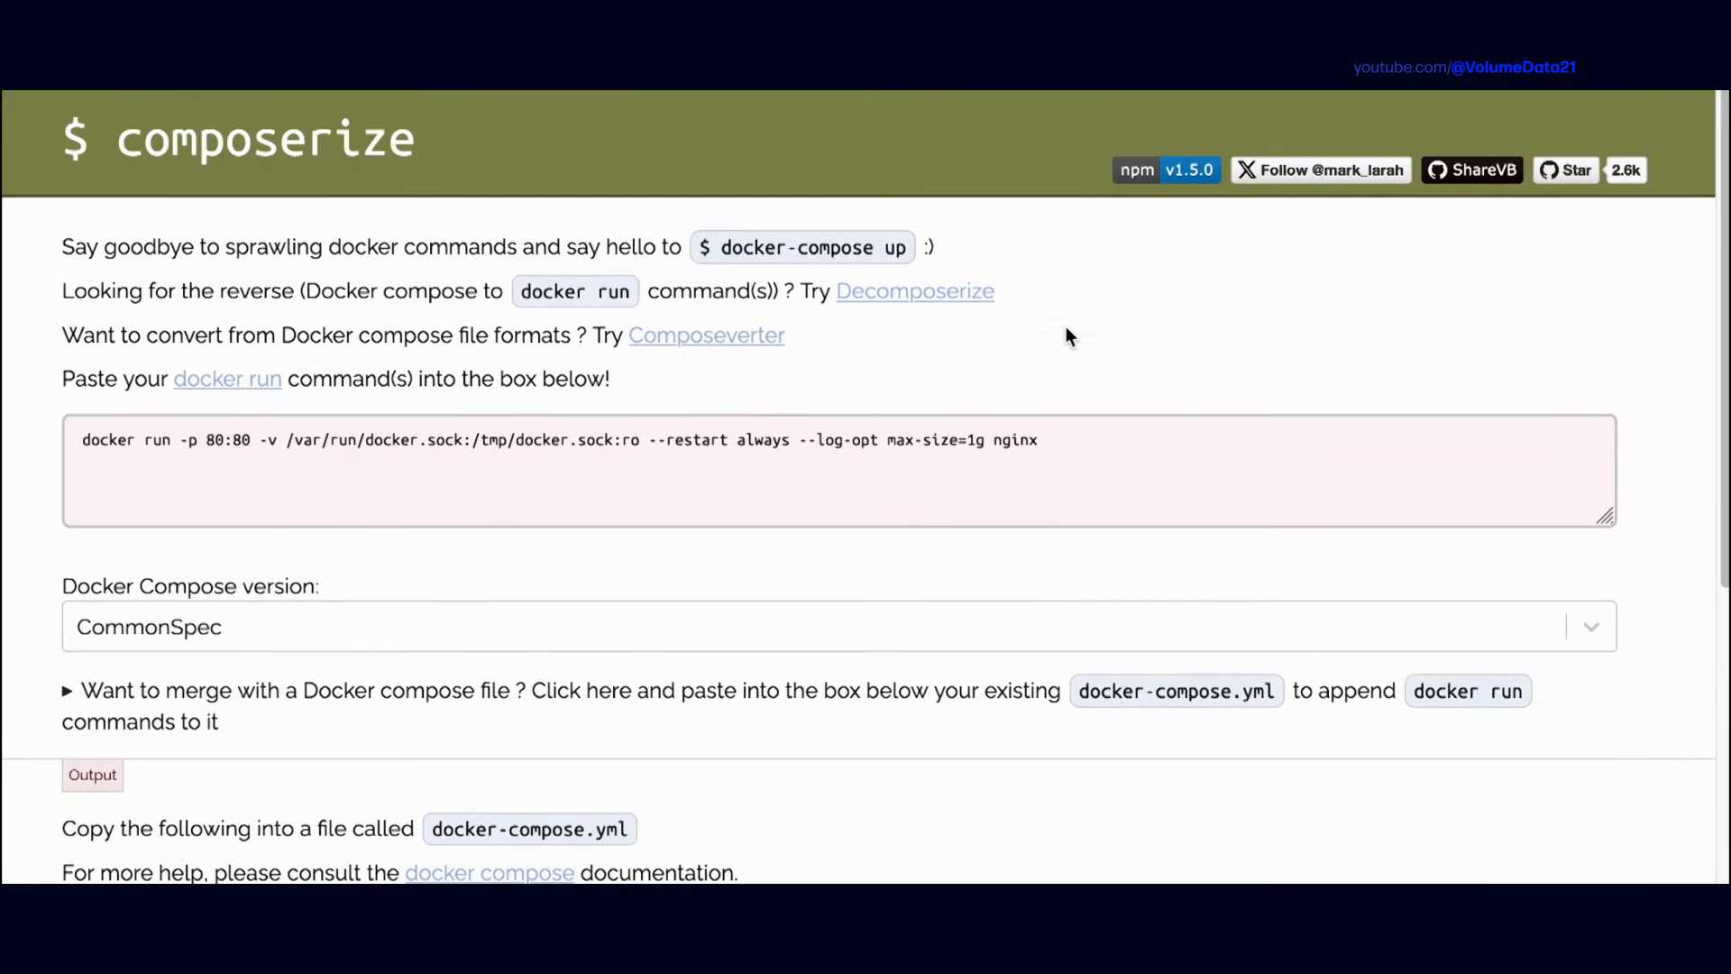
- Replace the sample nginx command in the input box with the copied Portainer docker run command
left_click(1243, 450)
key("ctrl+a")
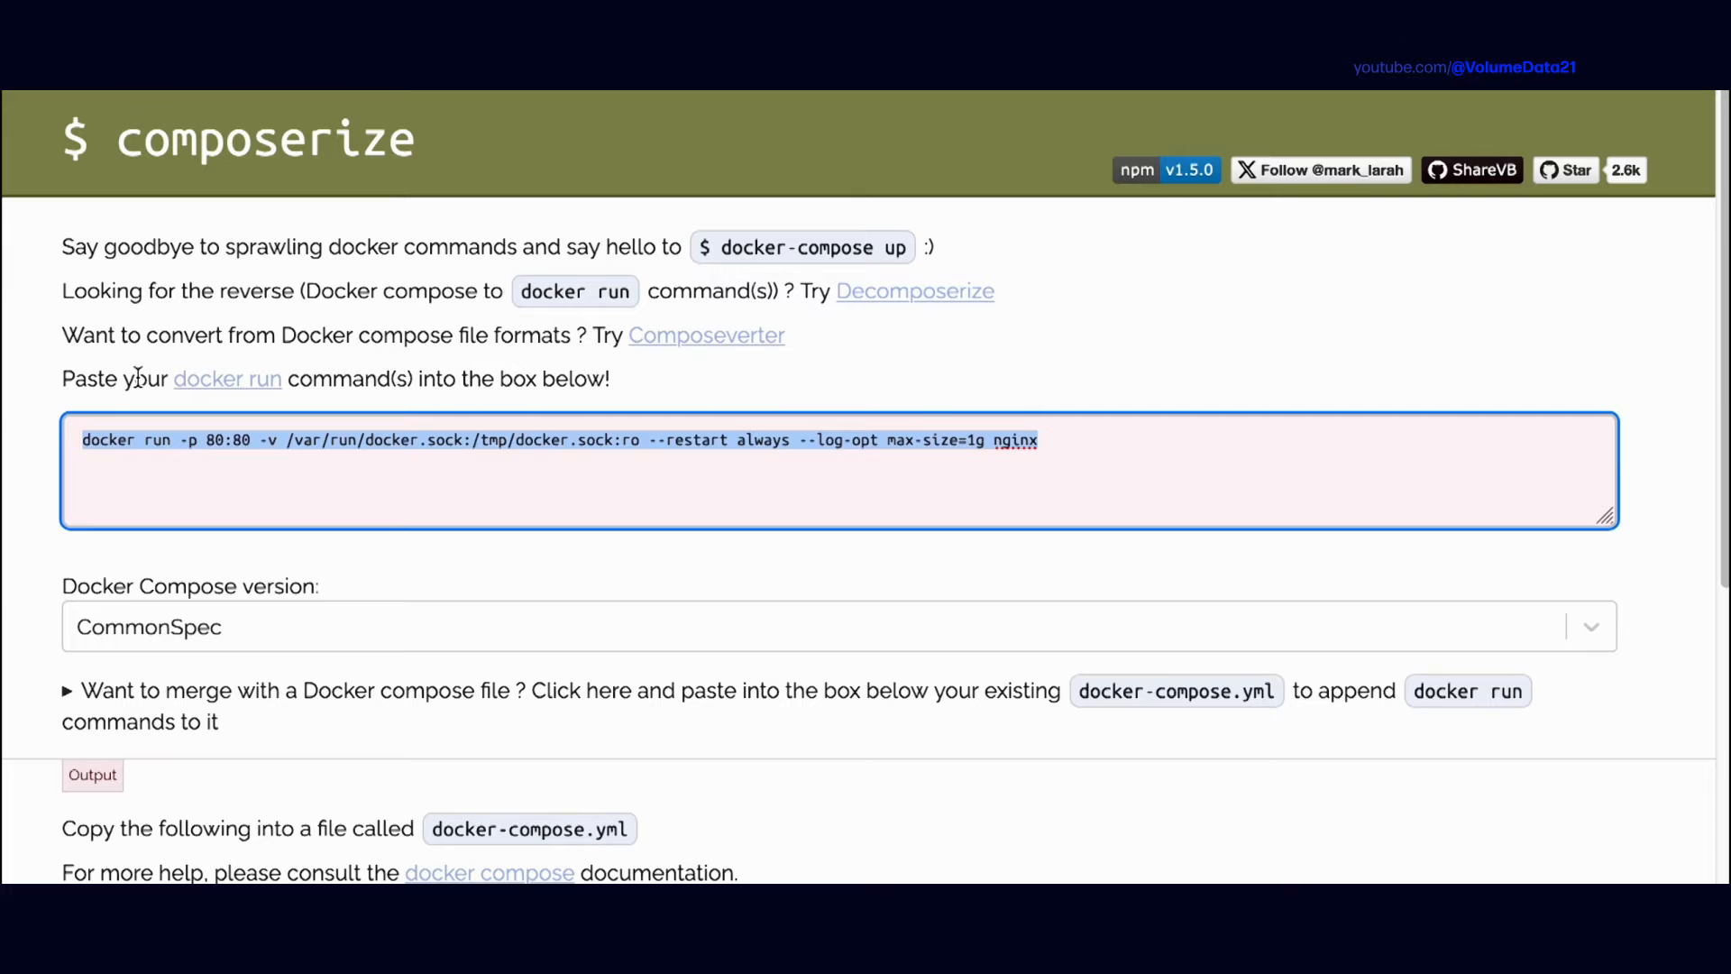
key("BackSpace")
key("ctrl+v")
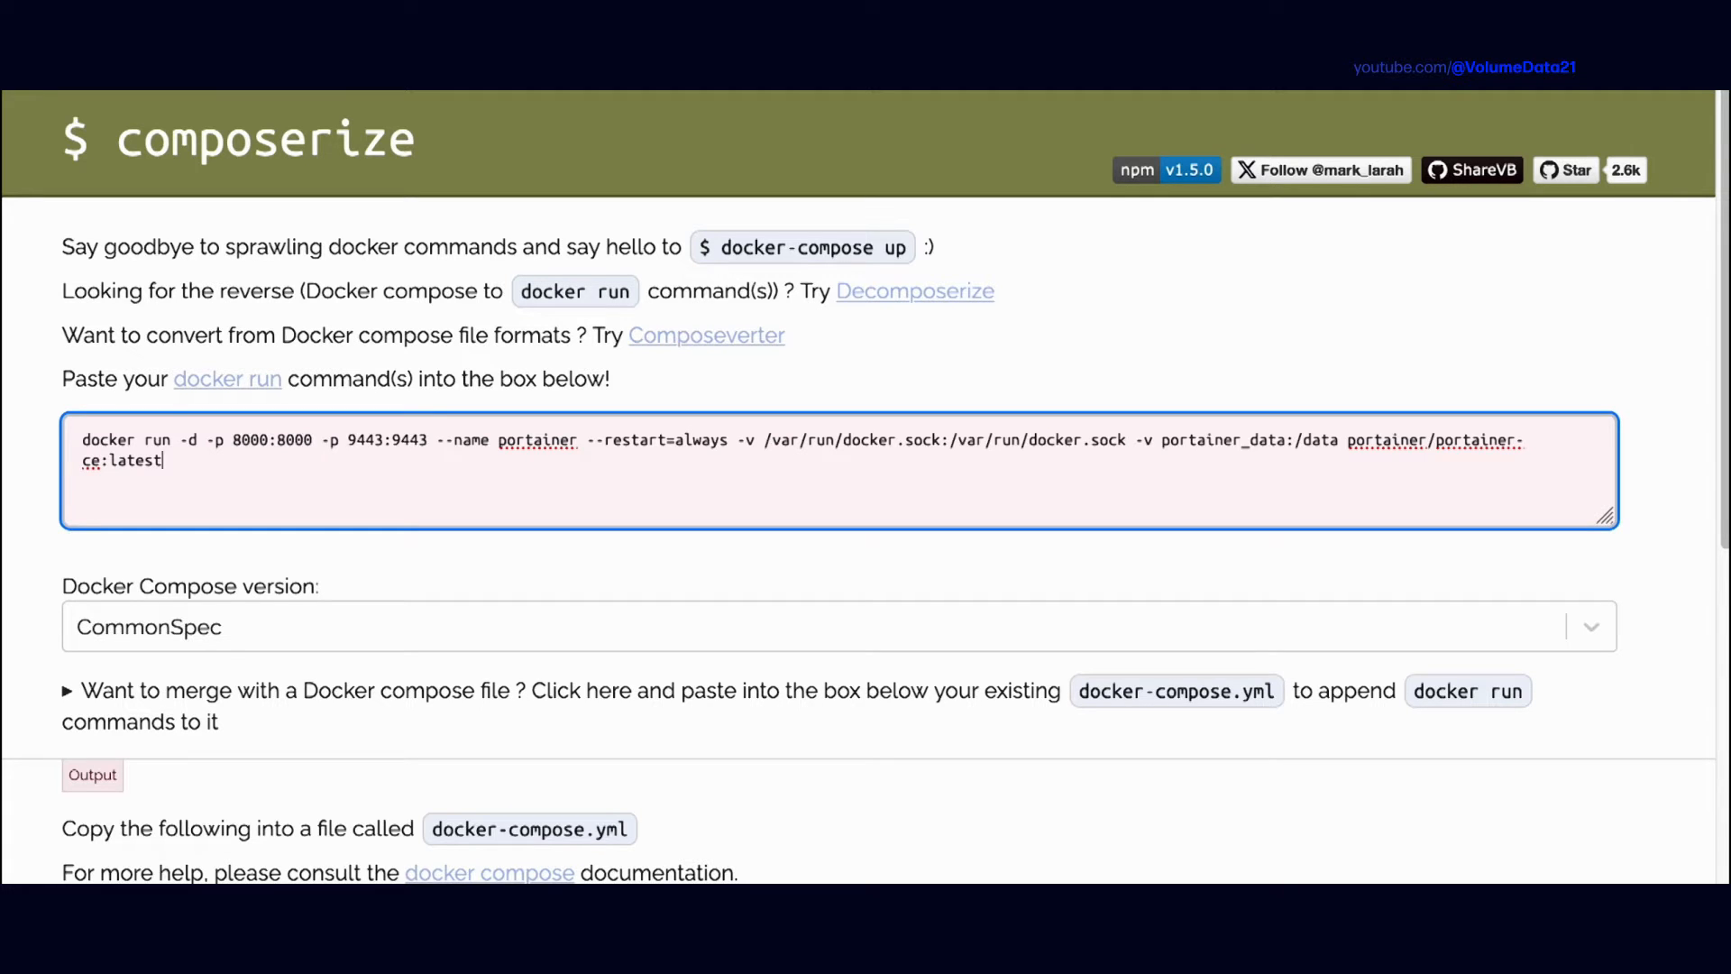
- Copy the generated docker-compose.yml output for the portainer-ce service
scroll(1560, 334, "down", 6)
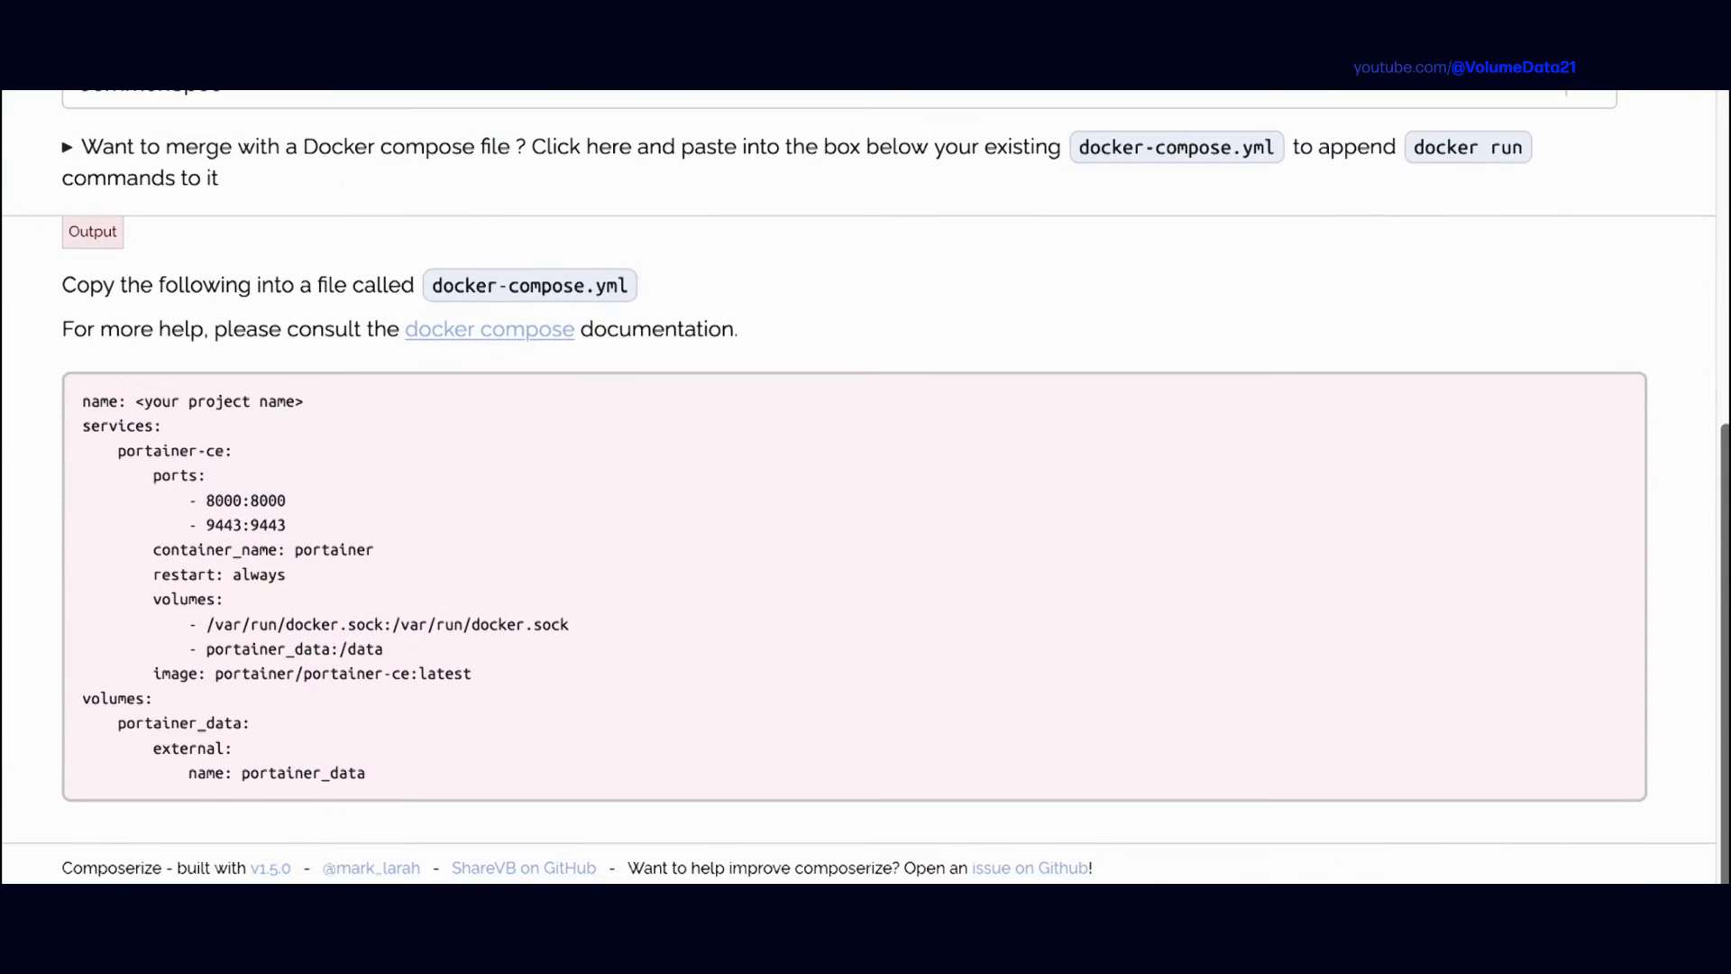
mouse_move(945, 571)
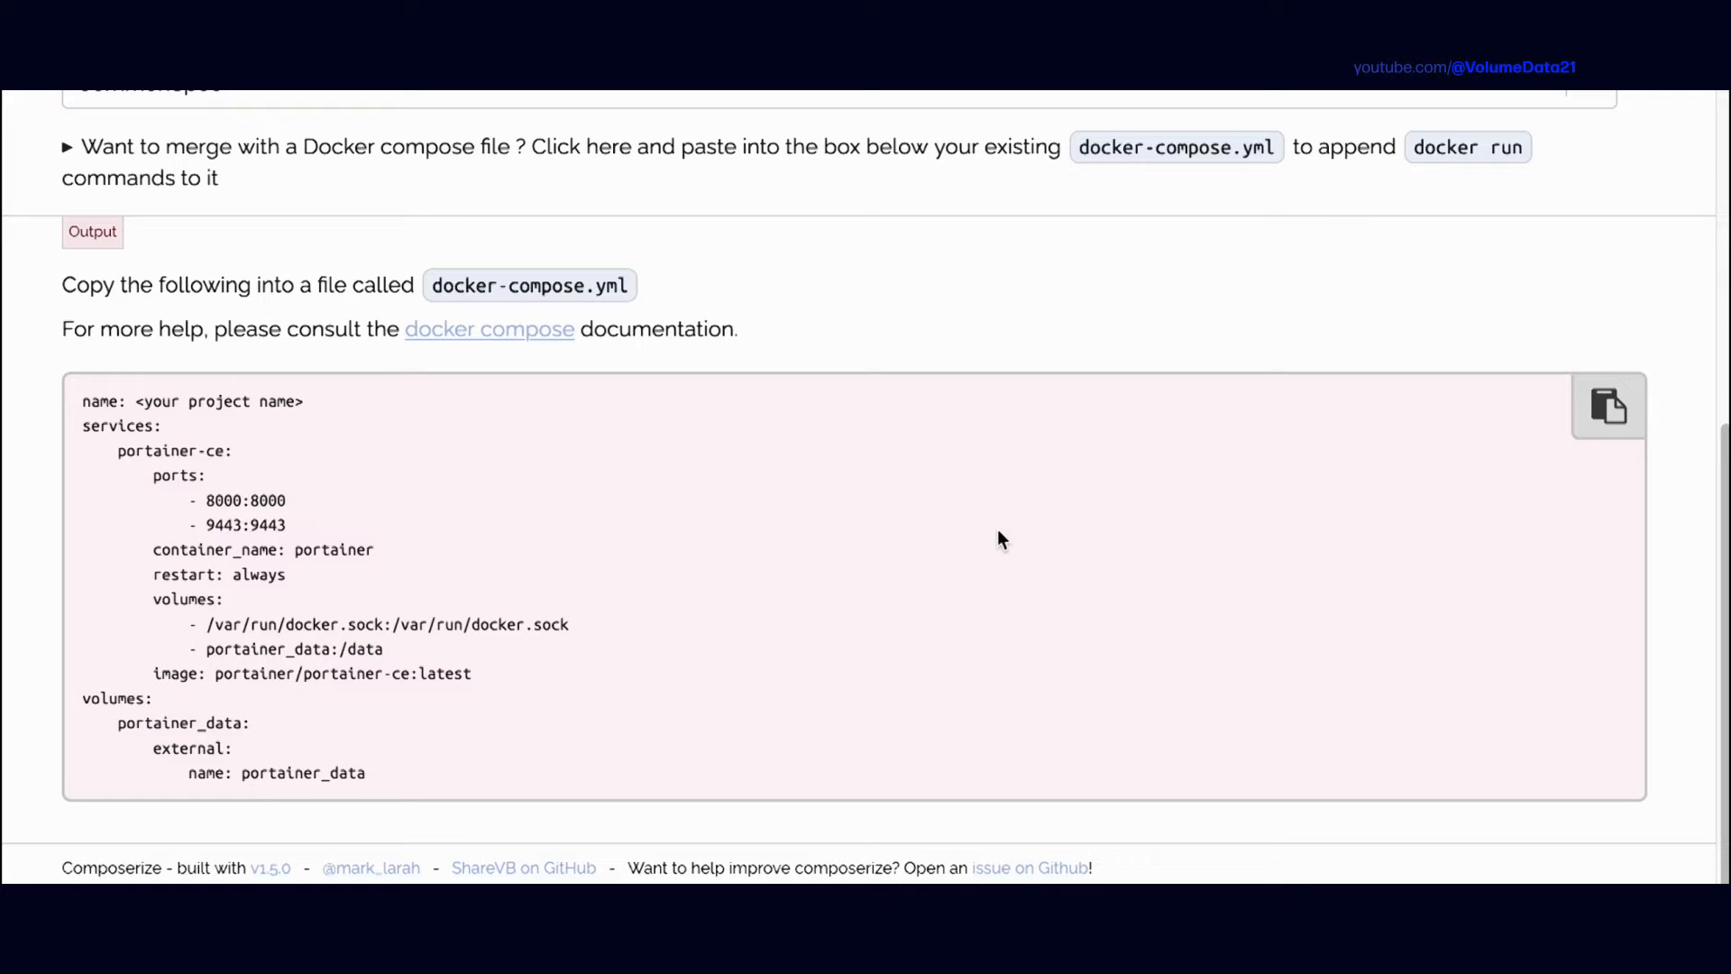
left_click(1608, 407)
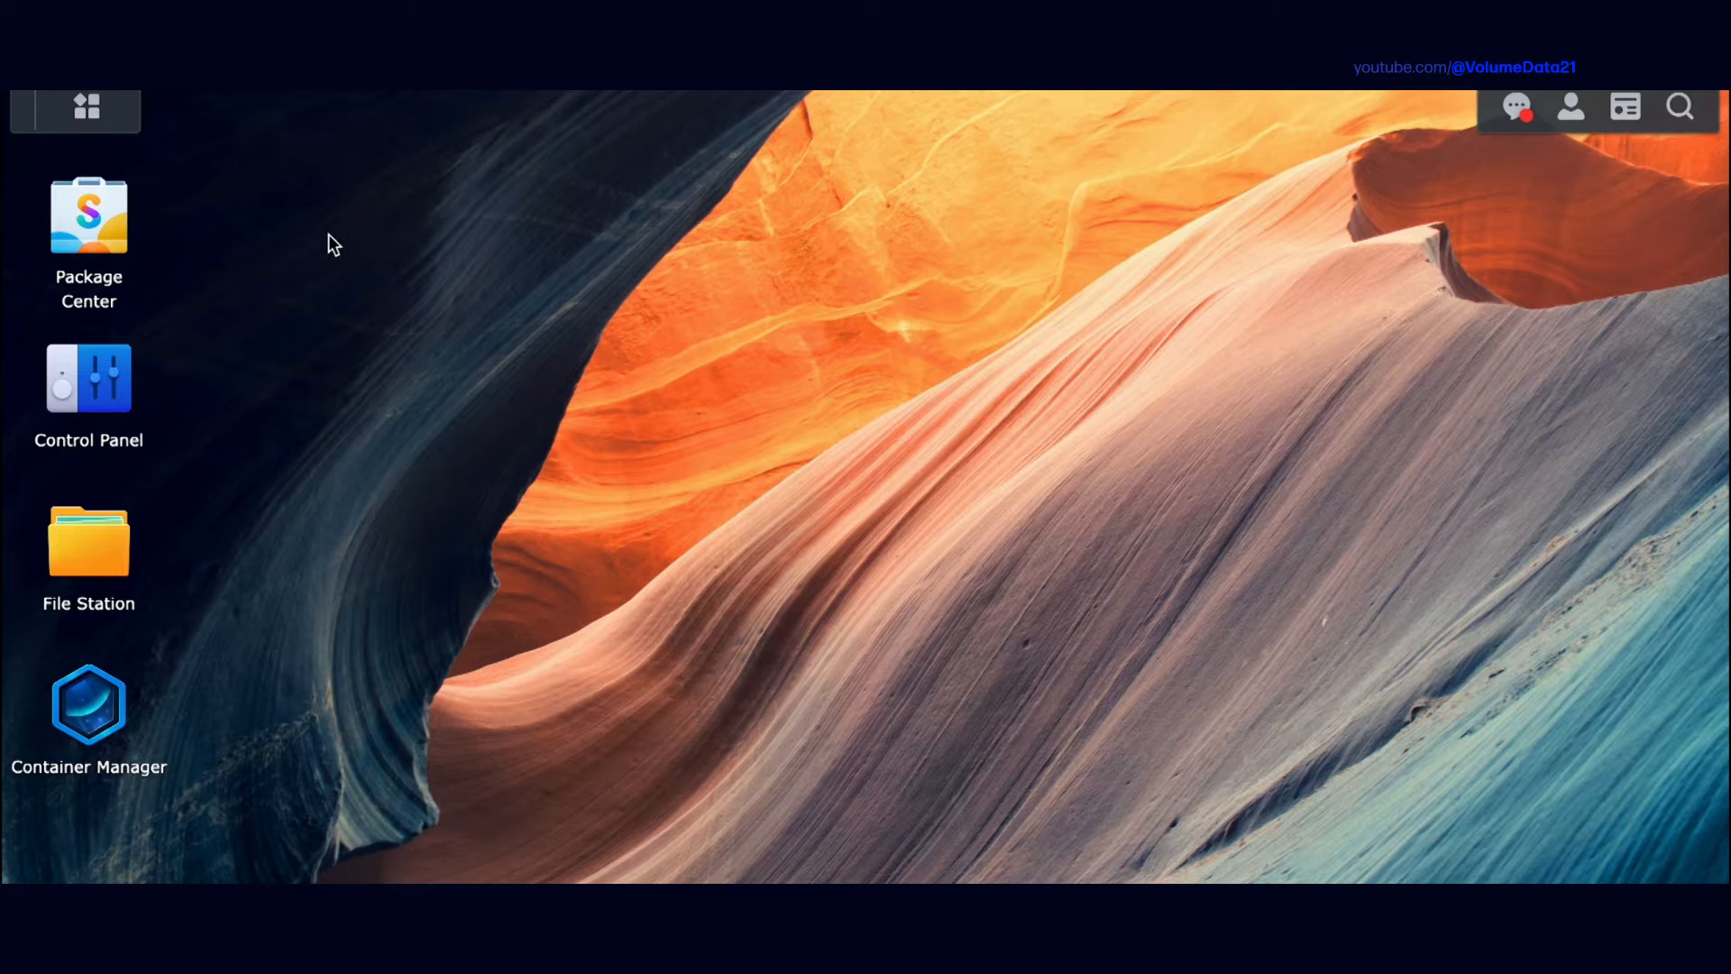
- Switch to Synology DSM, look up Container Manager in Package Center, and view its details and the manual package upload dialog
left_click(36, 242)
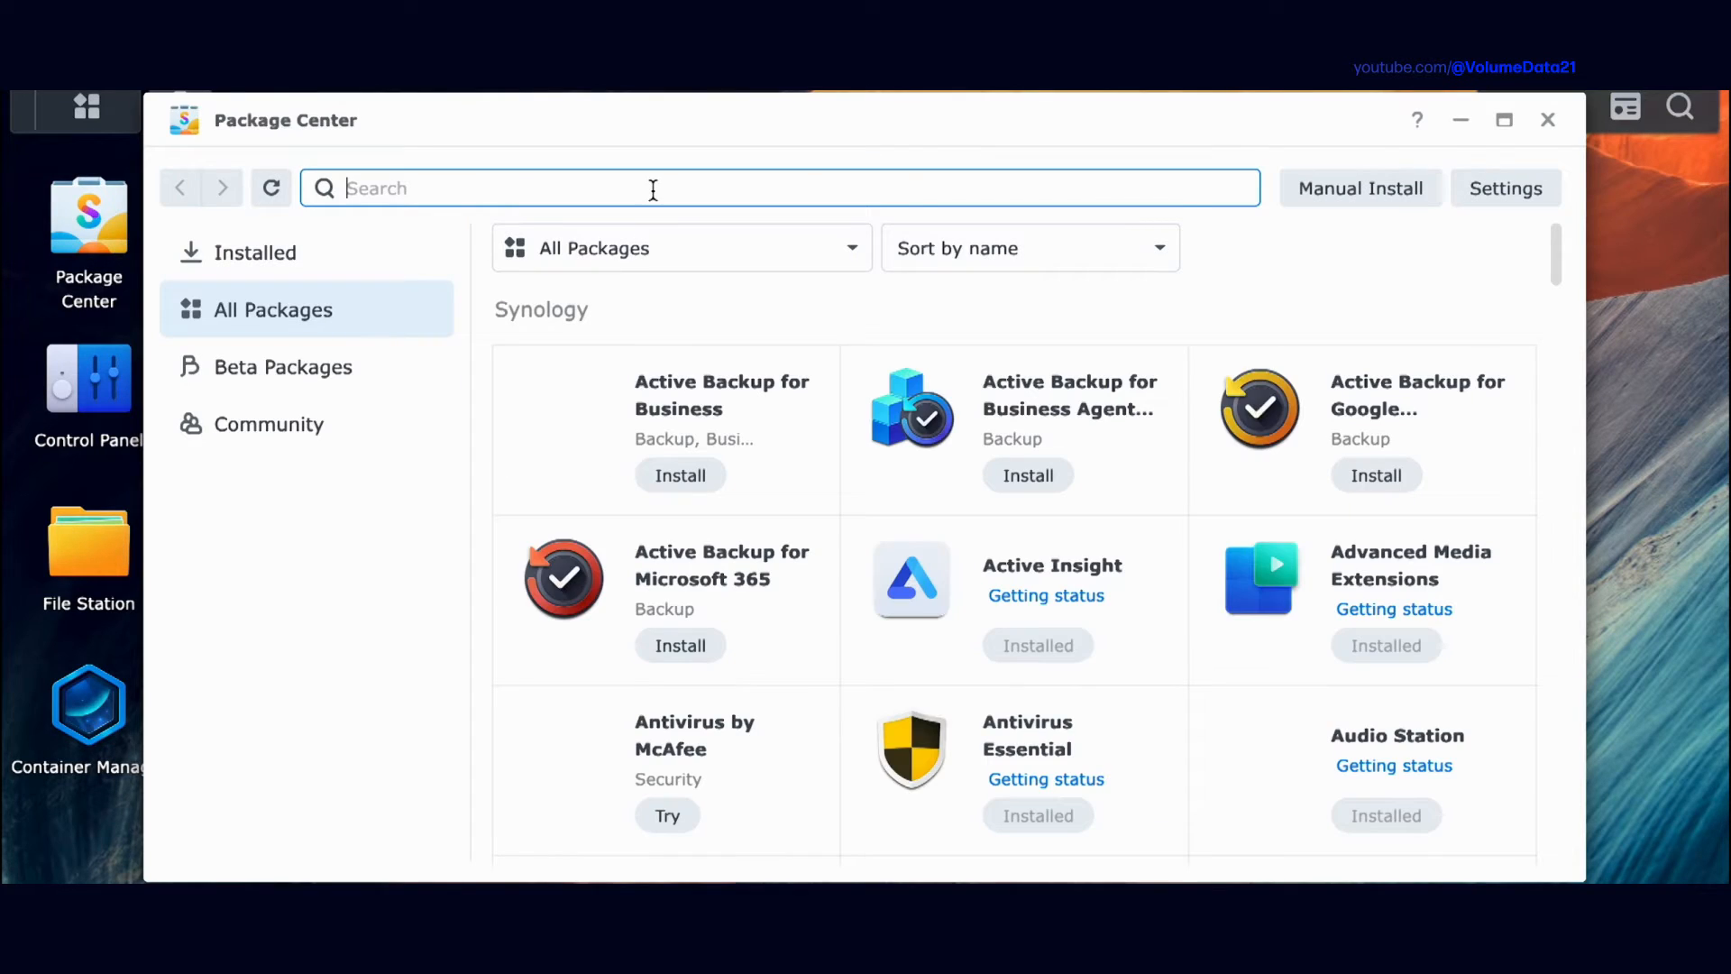
type("contaren manager")
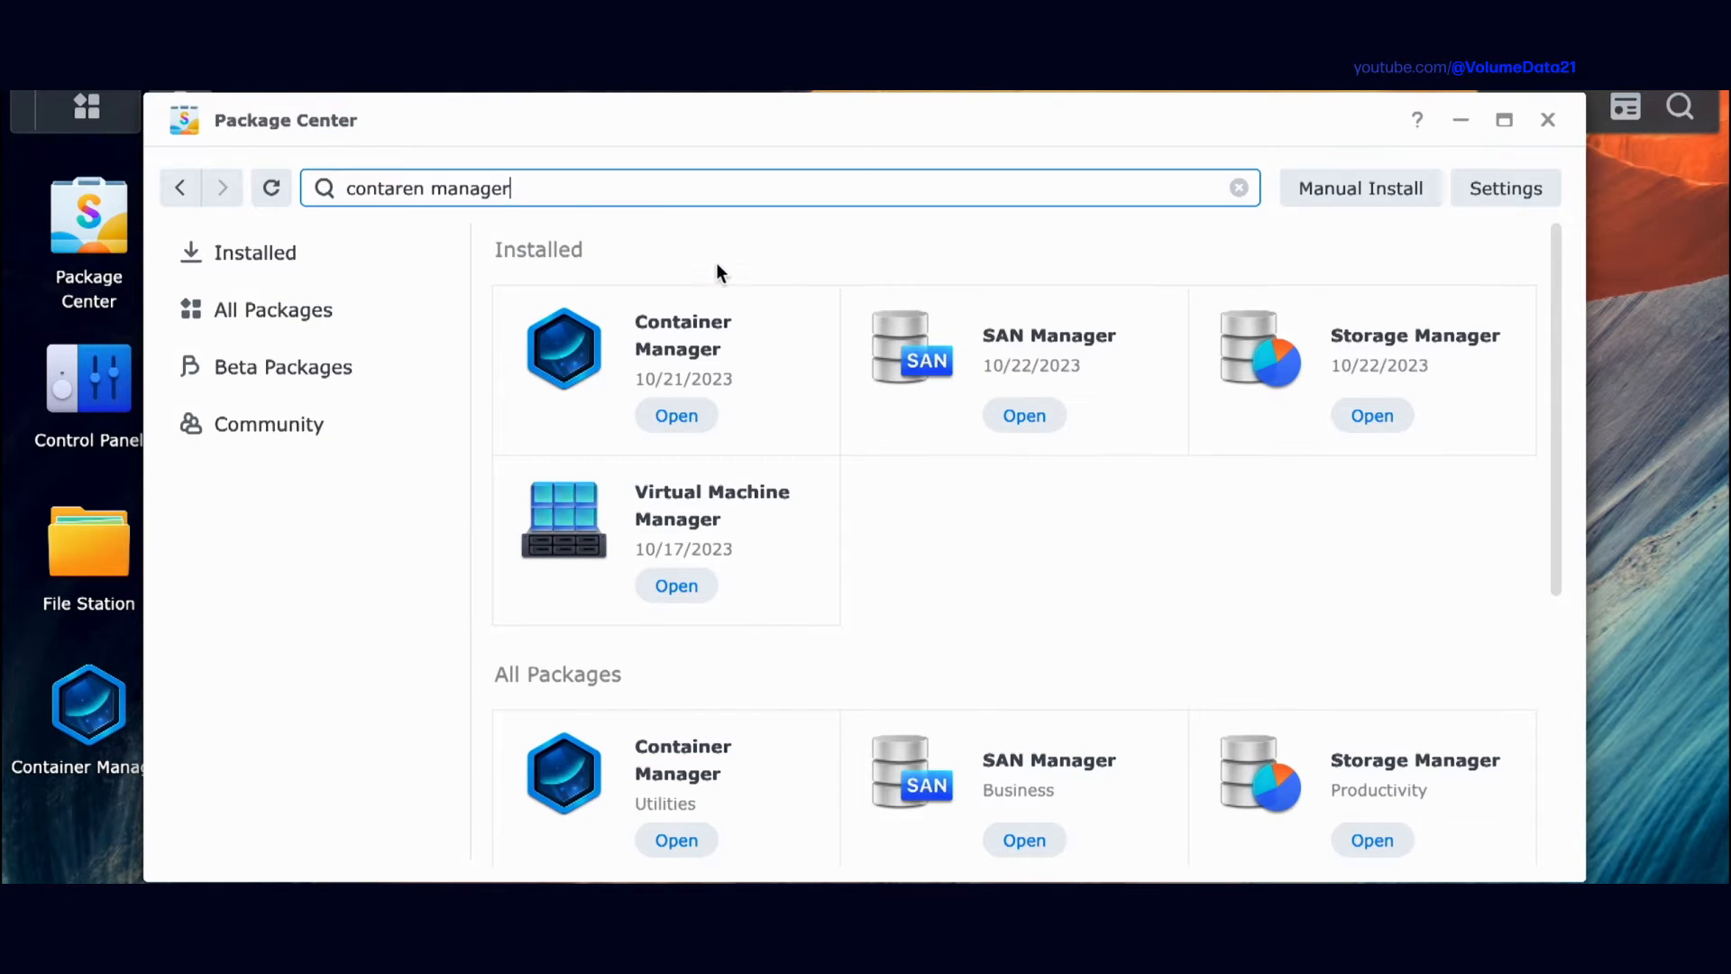
left_click(782, 335)
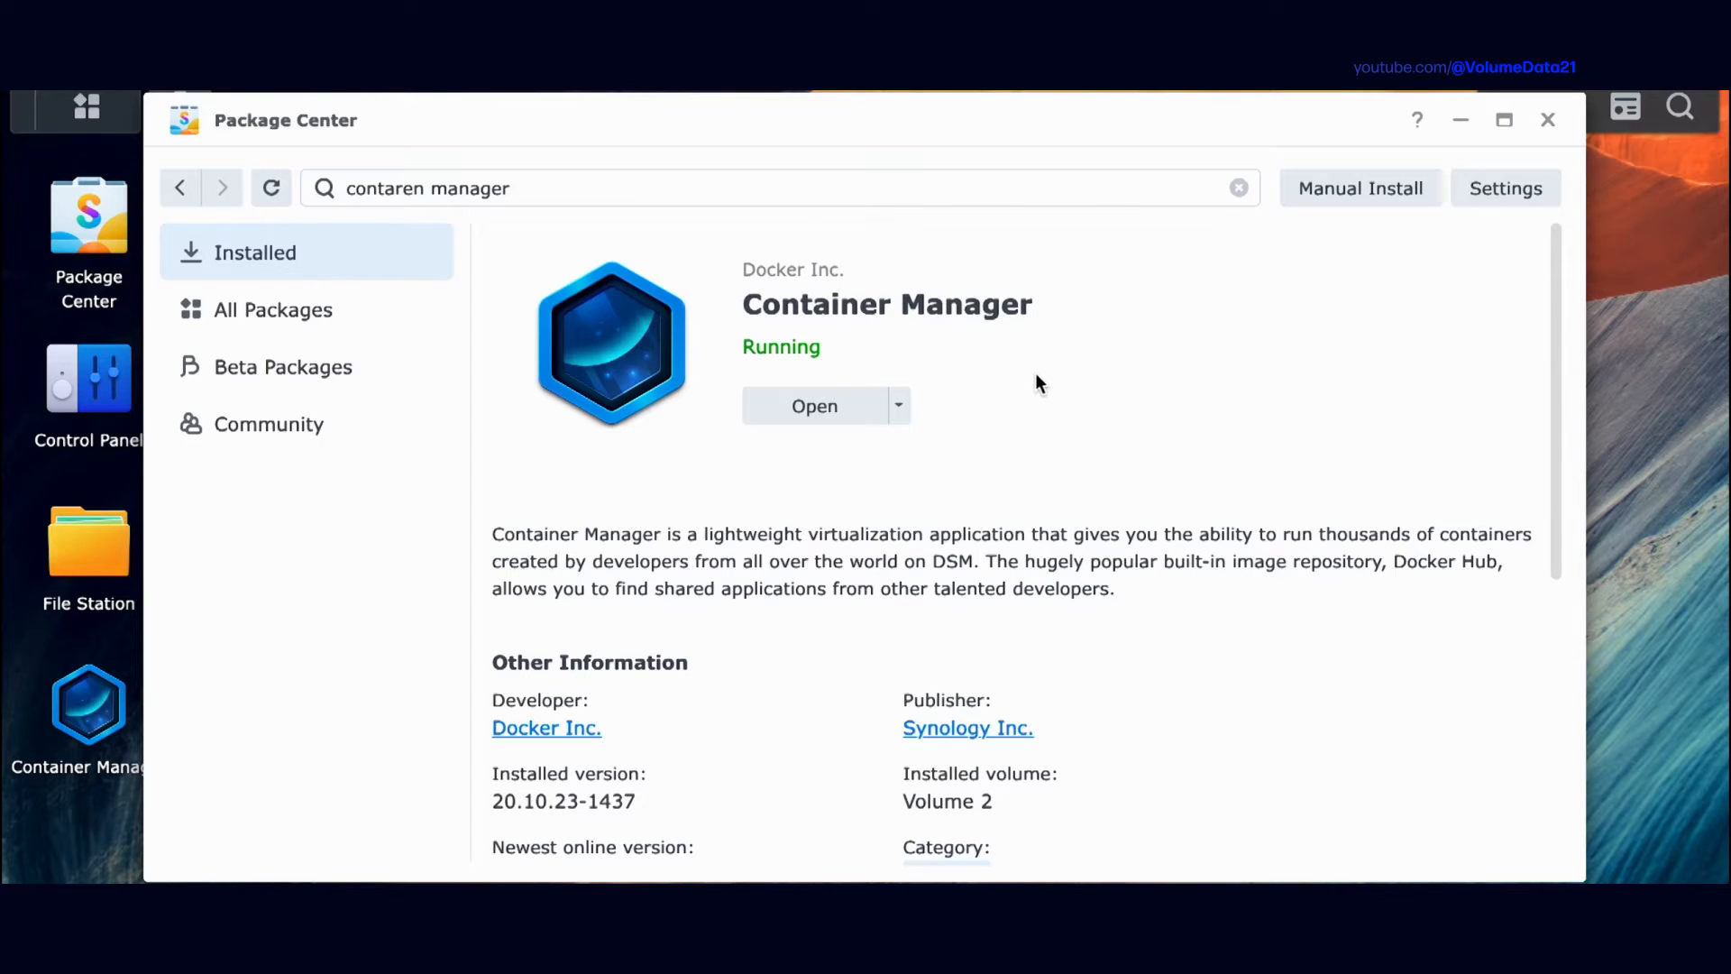
left_click(1322, 191)
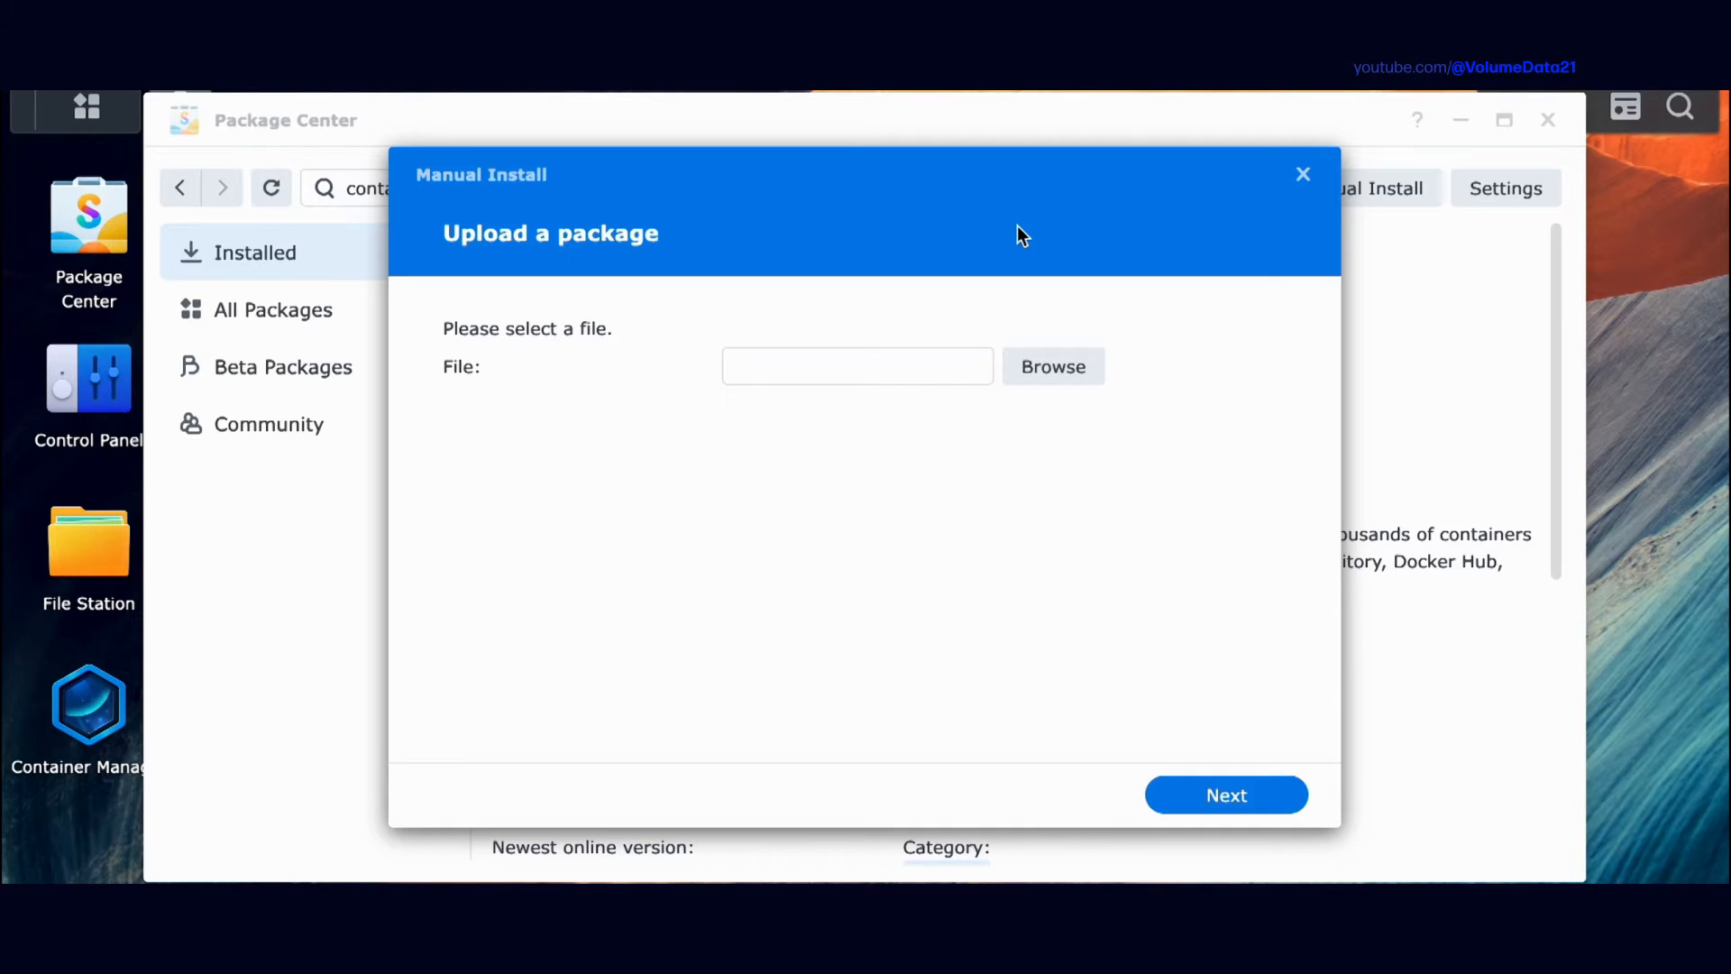
left_click(1303, 175)
- Search Package Center for "text", view the Text Editor package details, and close Package Center
double_click(1118, 197)
key("ctrl+a")
type("text")
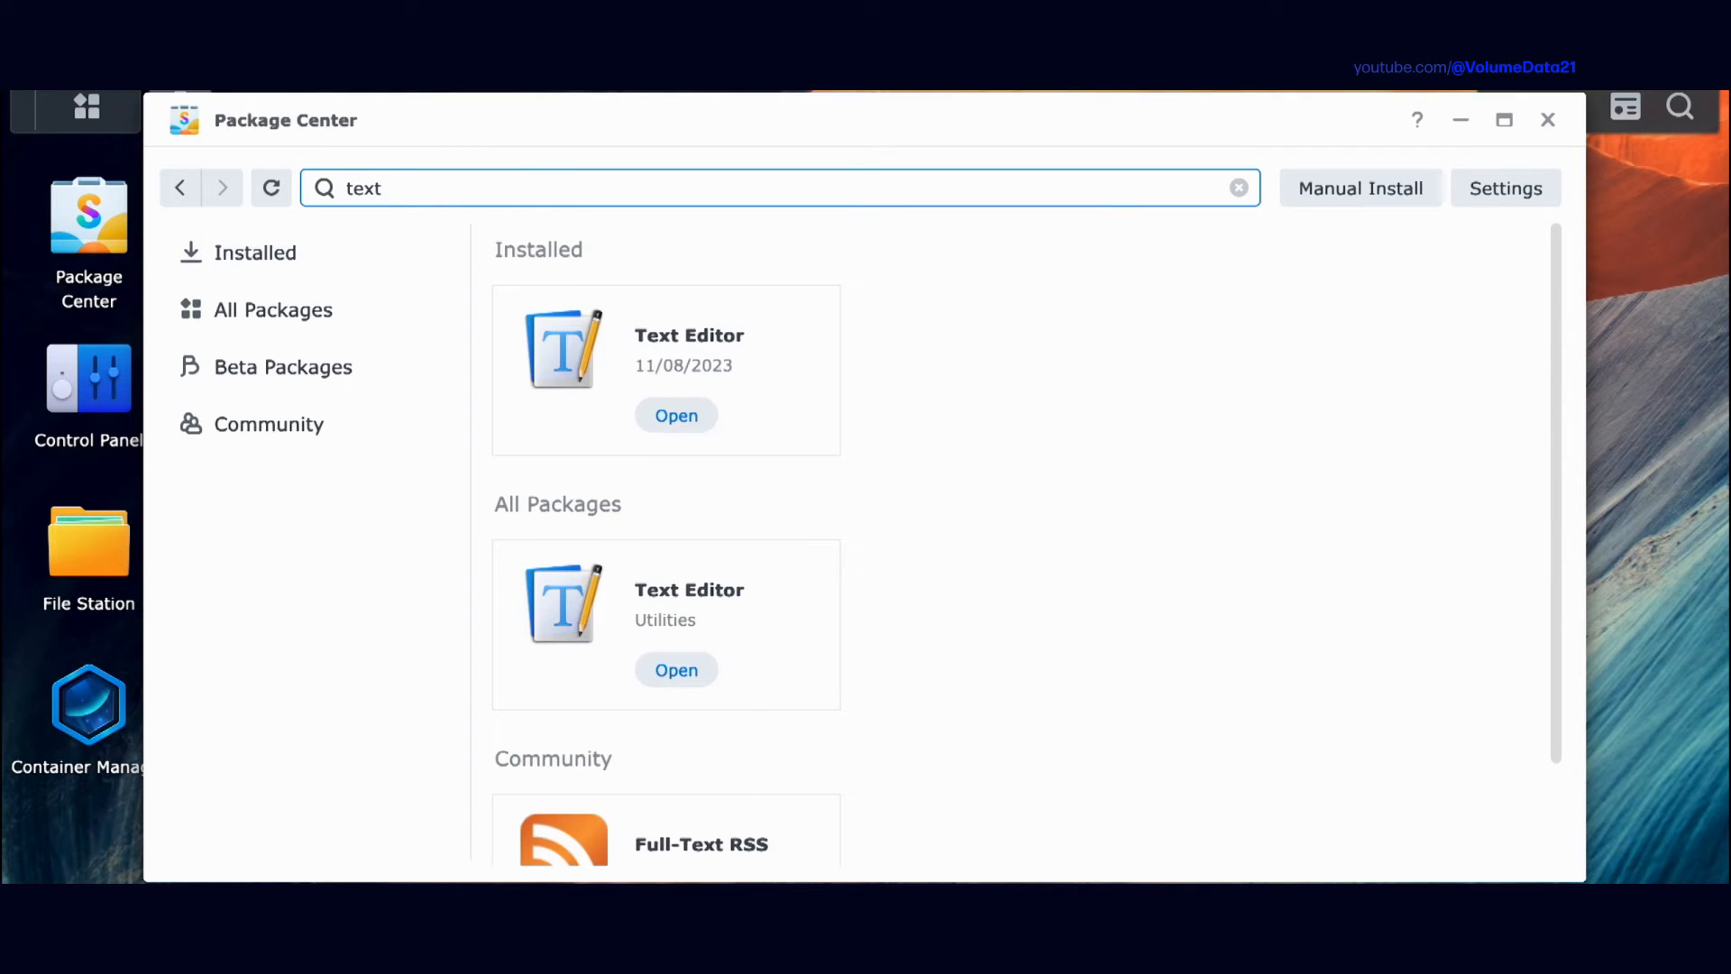
left_click(765, 395)
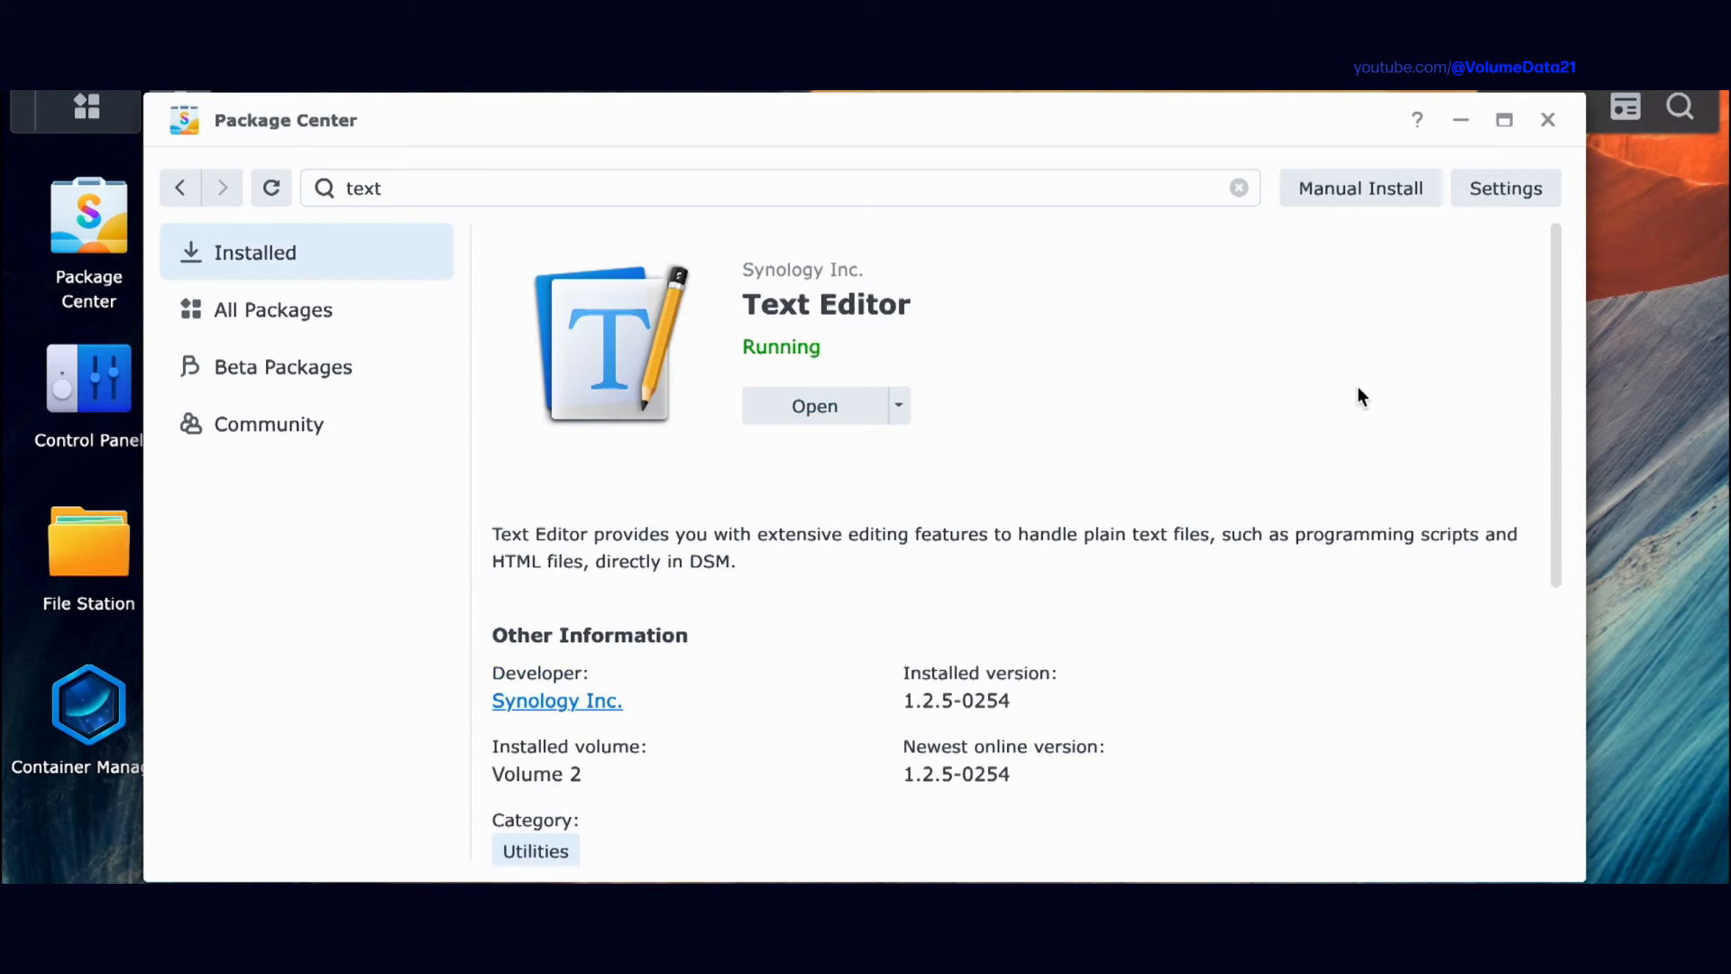
left_click(1547, 122)
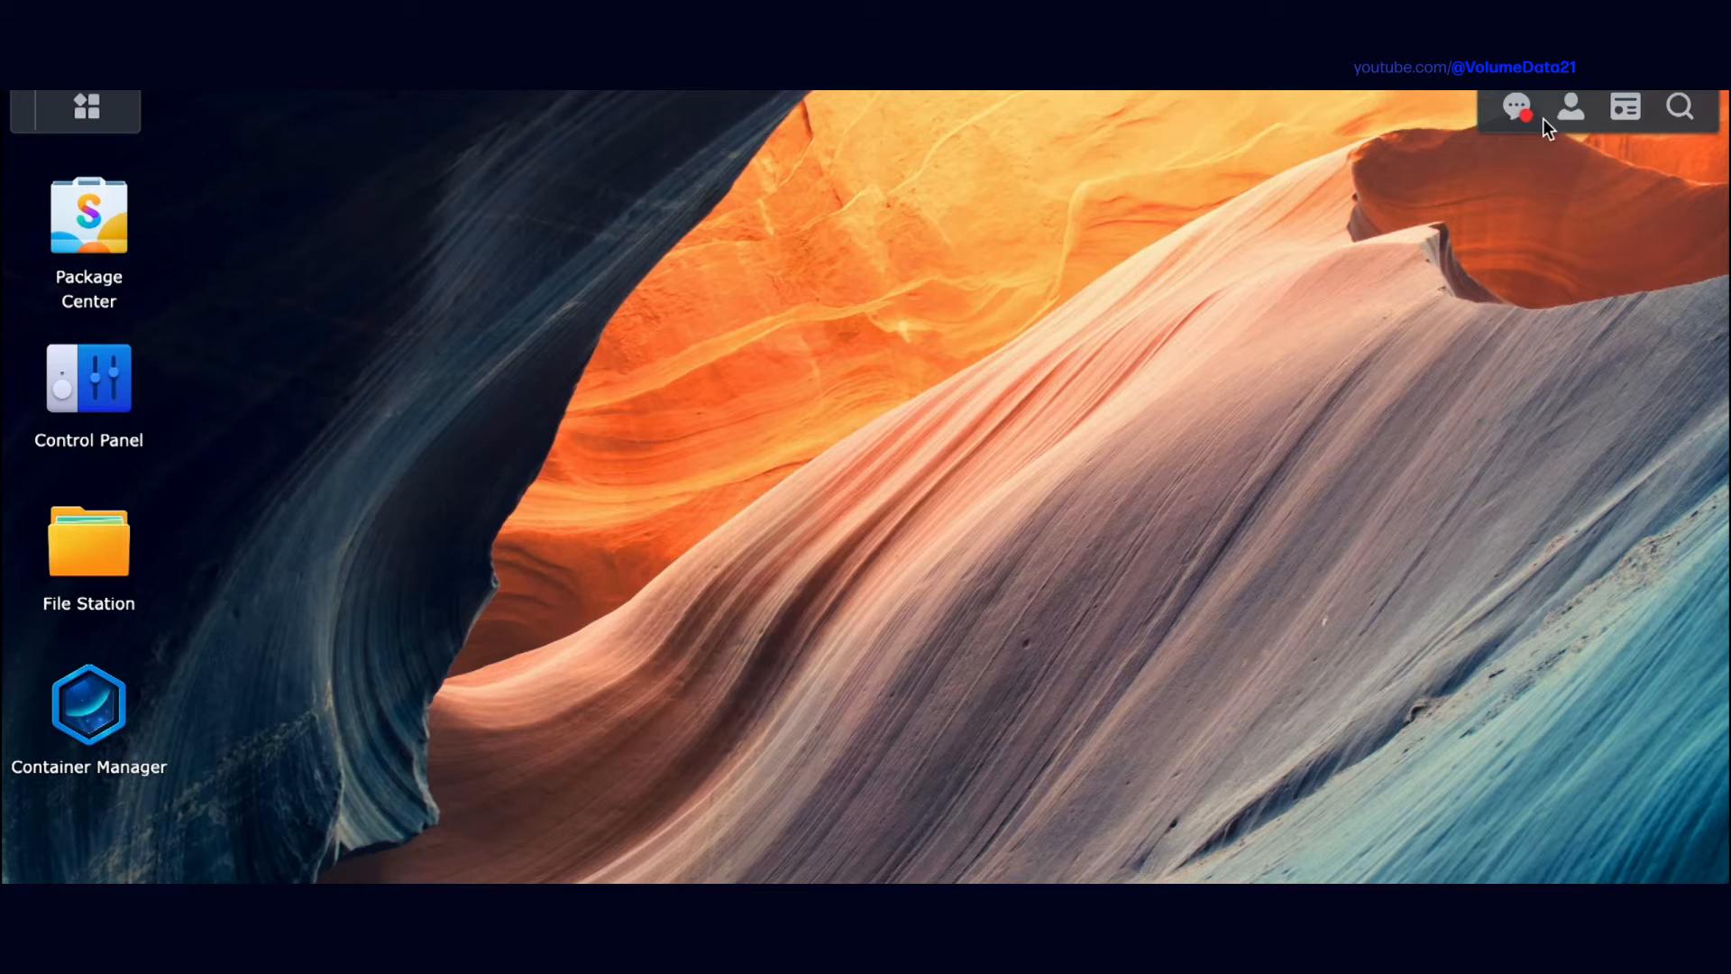
- Start a new project in Container Manager and set its project name to portainer
left_click(106, 699)
left_click_drag(544, 124, 725, 123)
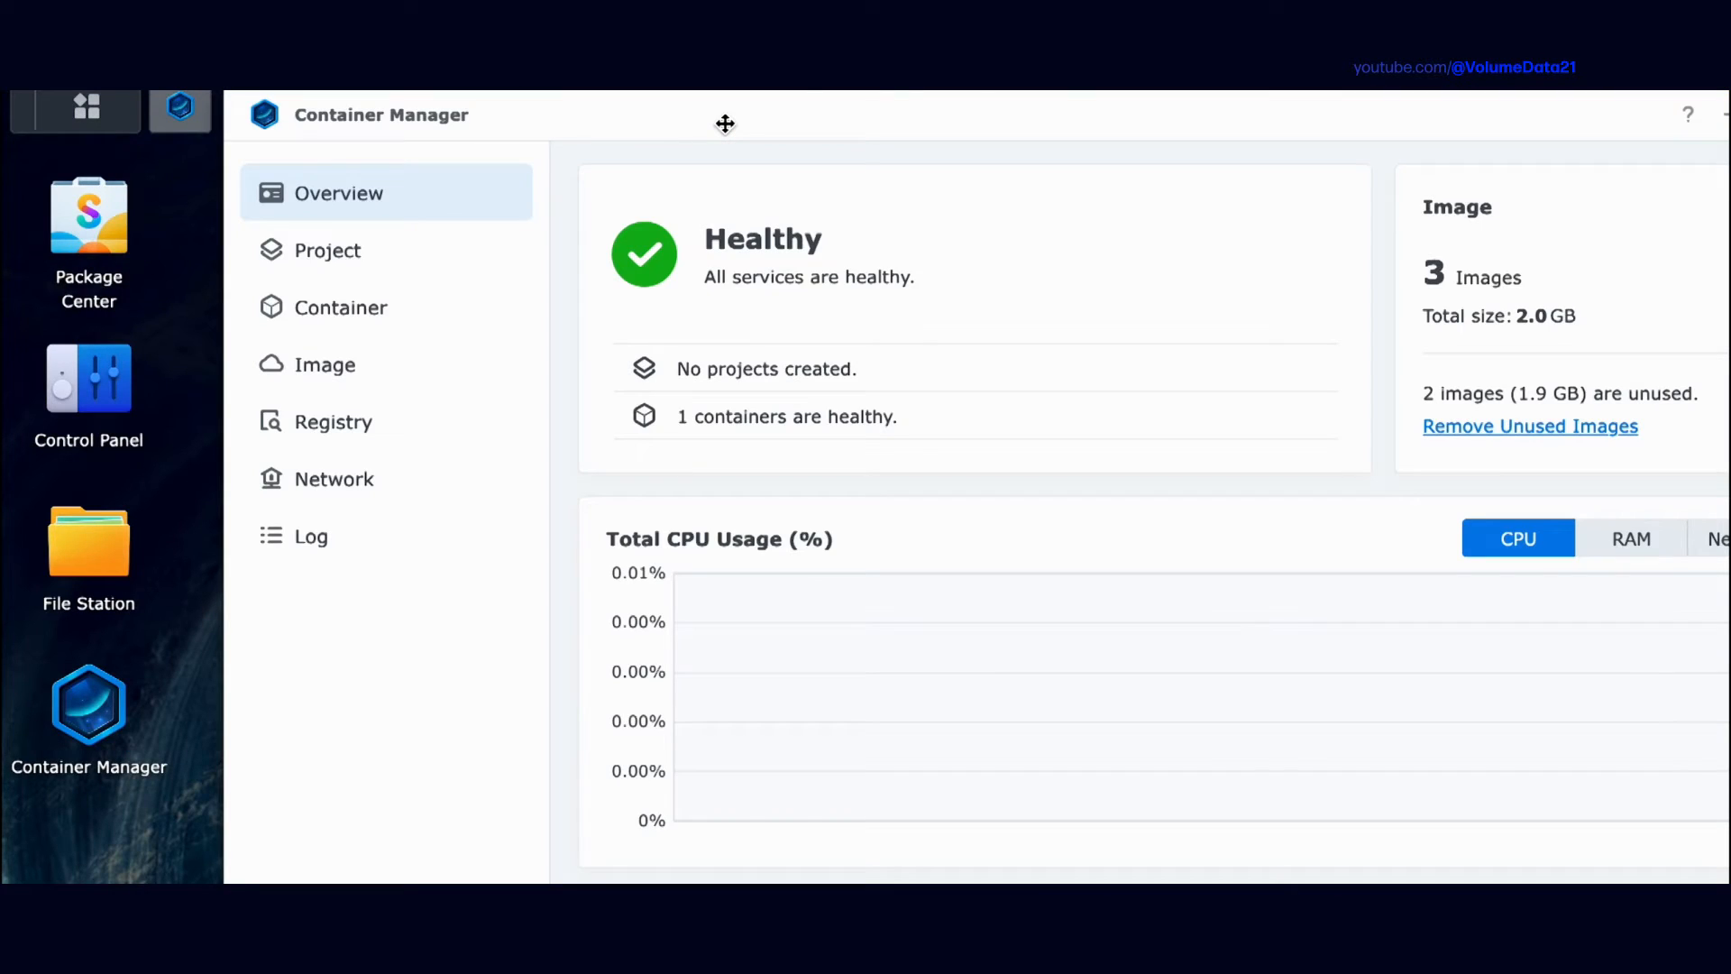
left_click(463, 257)
left_click(1198, 634)
left_click(1115, 264)
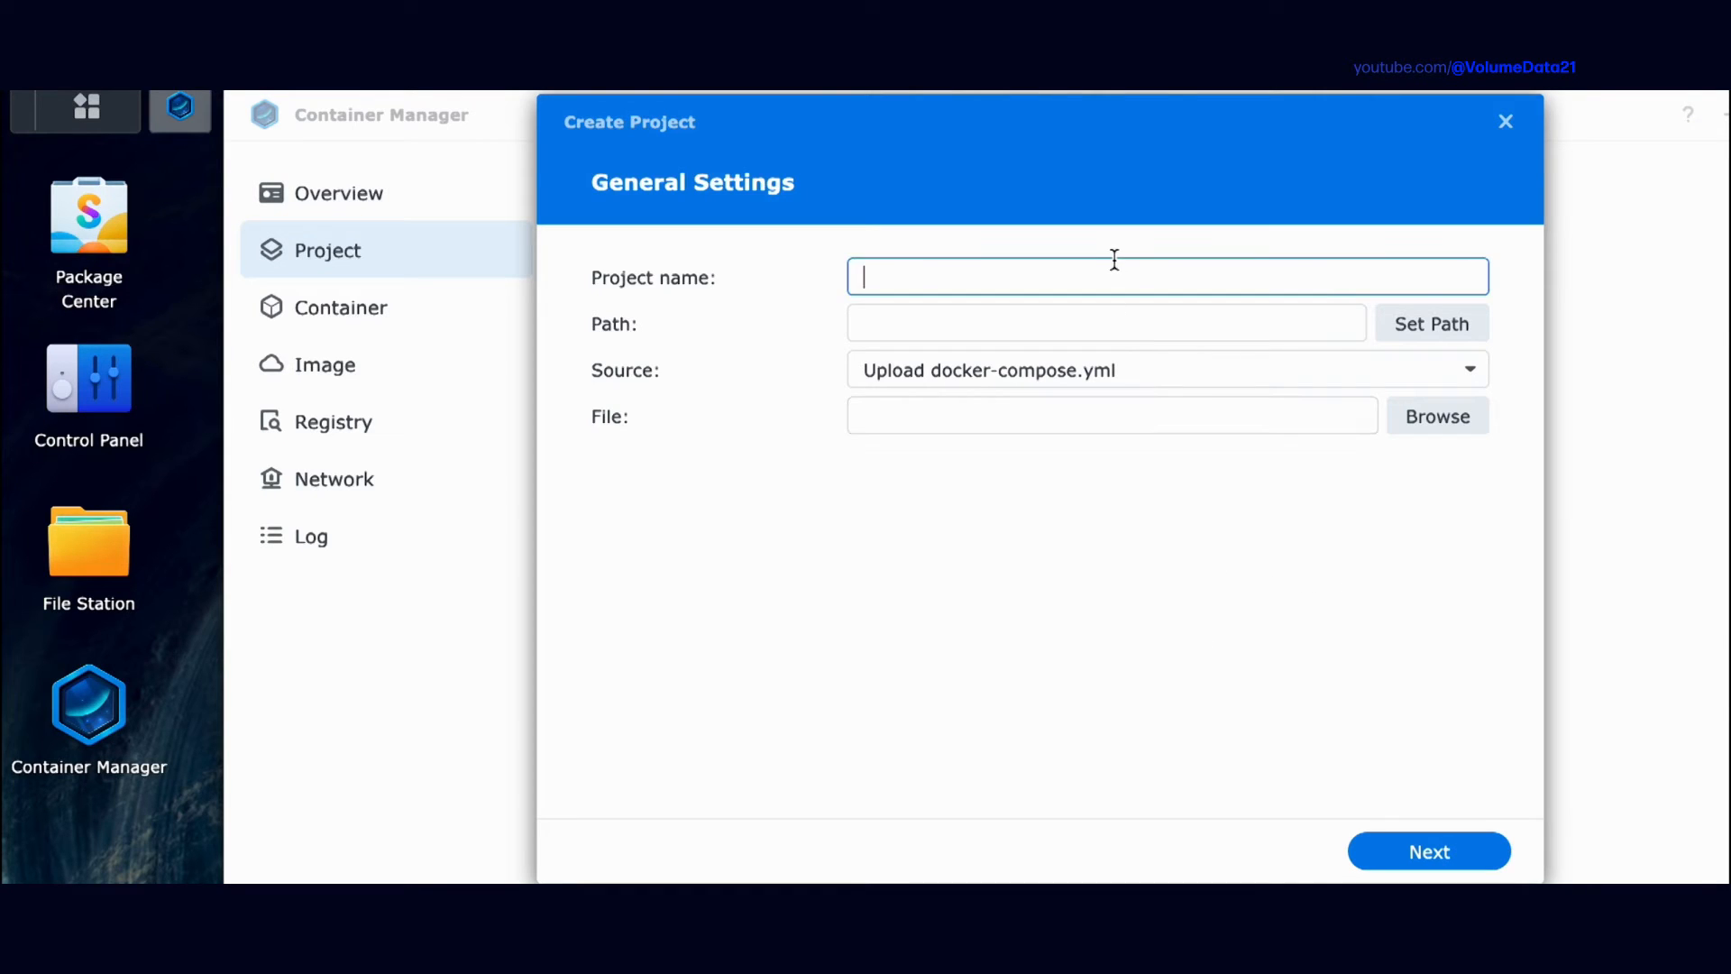
type("portainer")
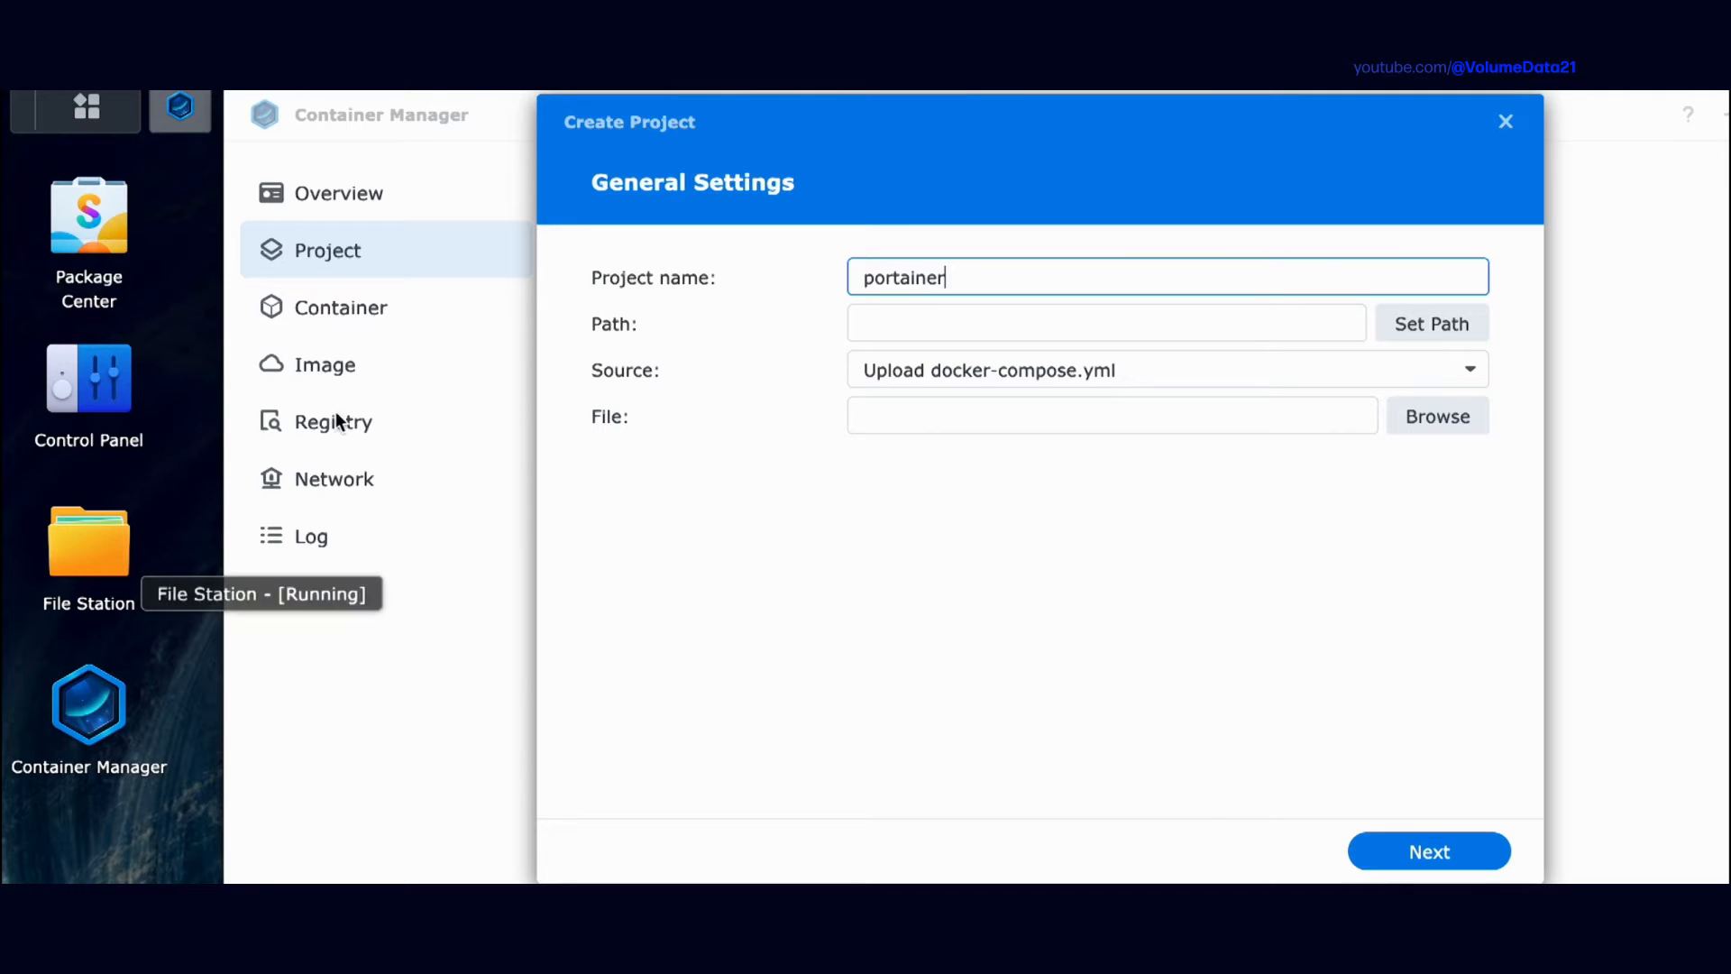
- Create a folder named portainer inside the docker shared folder with File Station, and return to the project settings
left_click(65, 550)
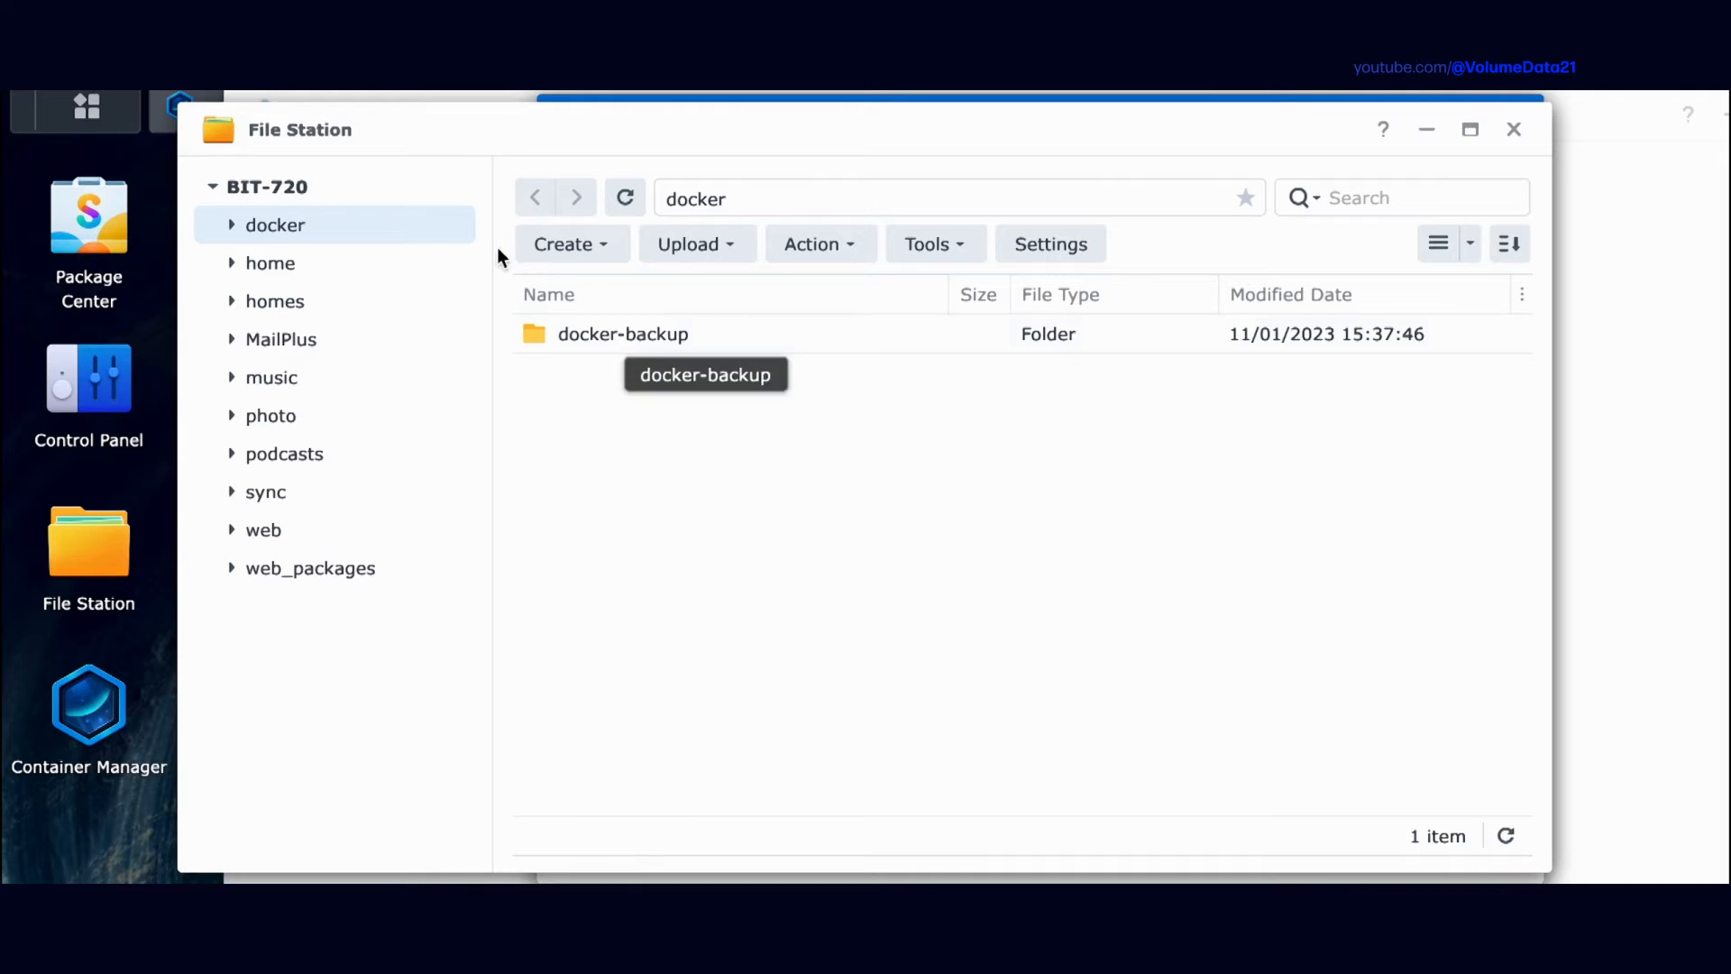
right_click(733, 452)
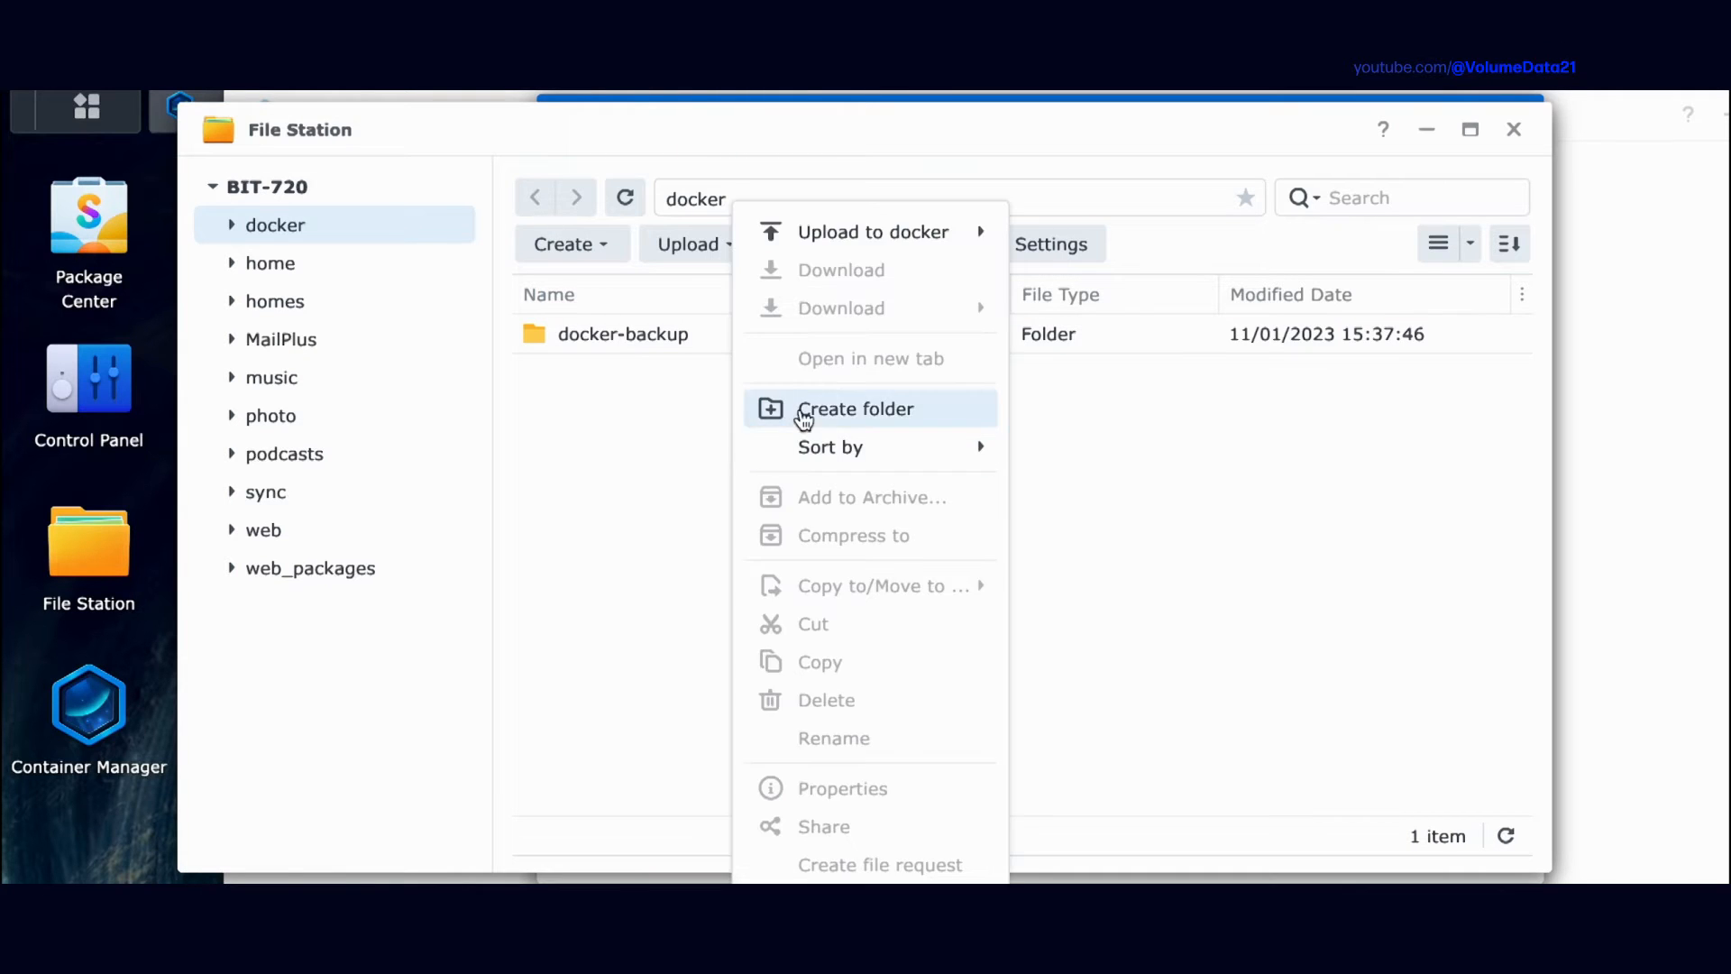
left_click(799, 410)
type("portainer")
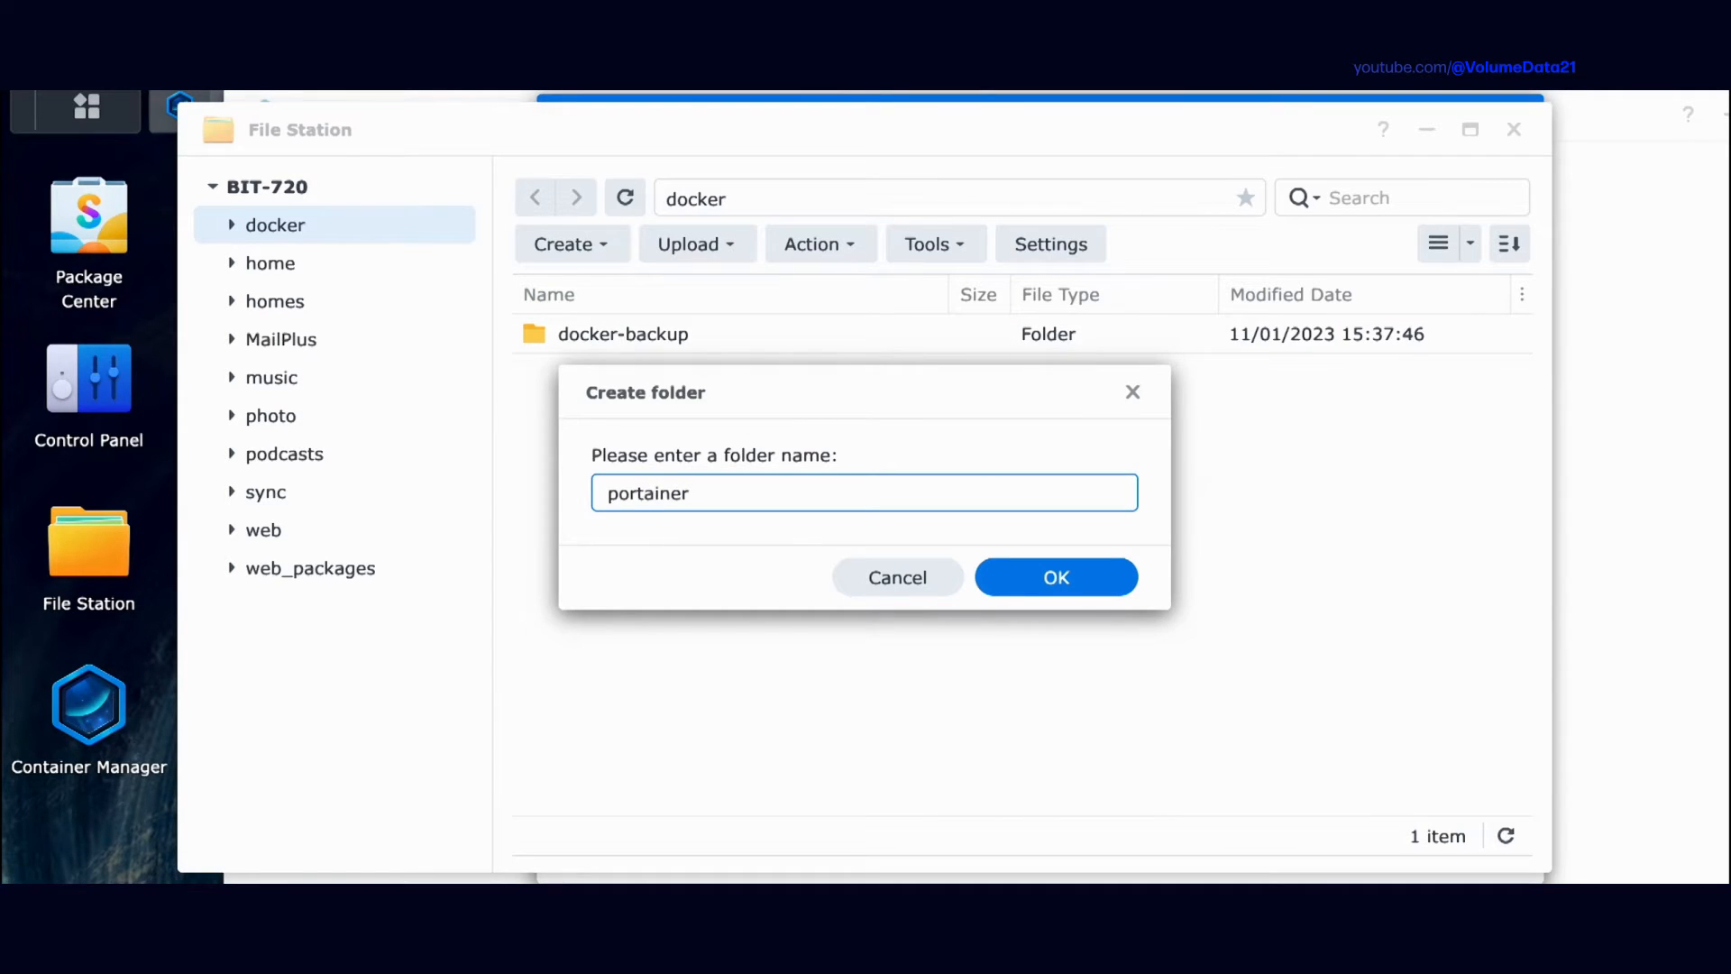
key("Return")
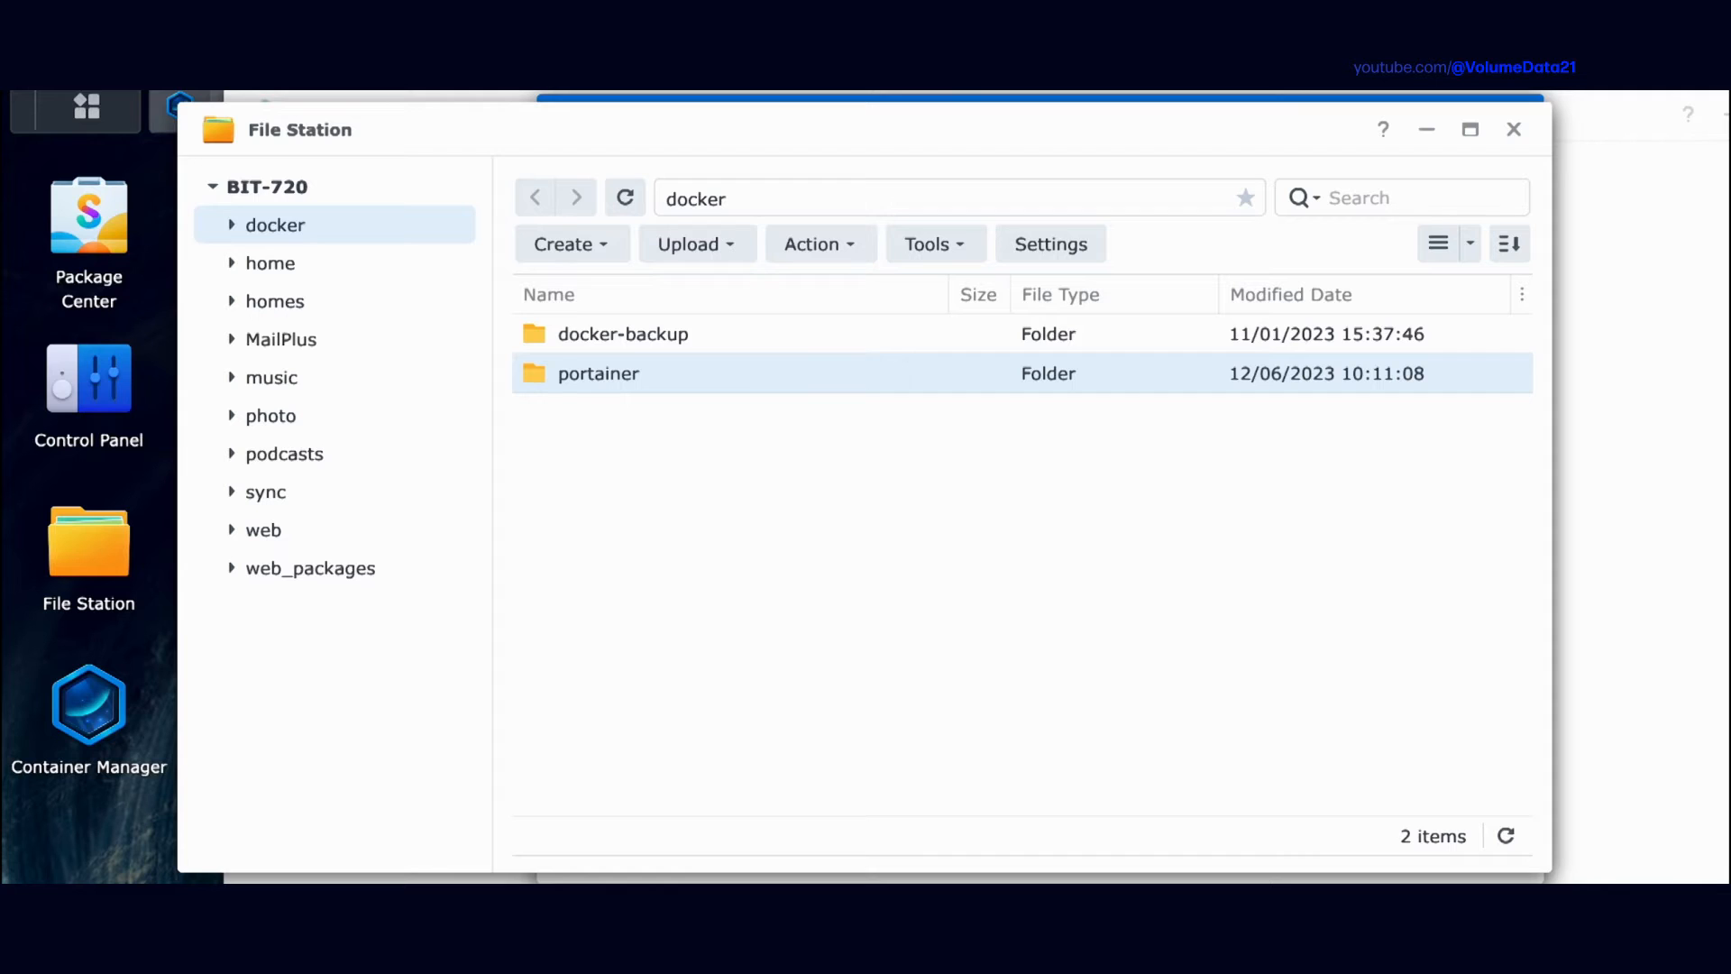
left_click(1512, 131)
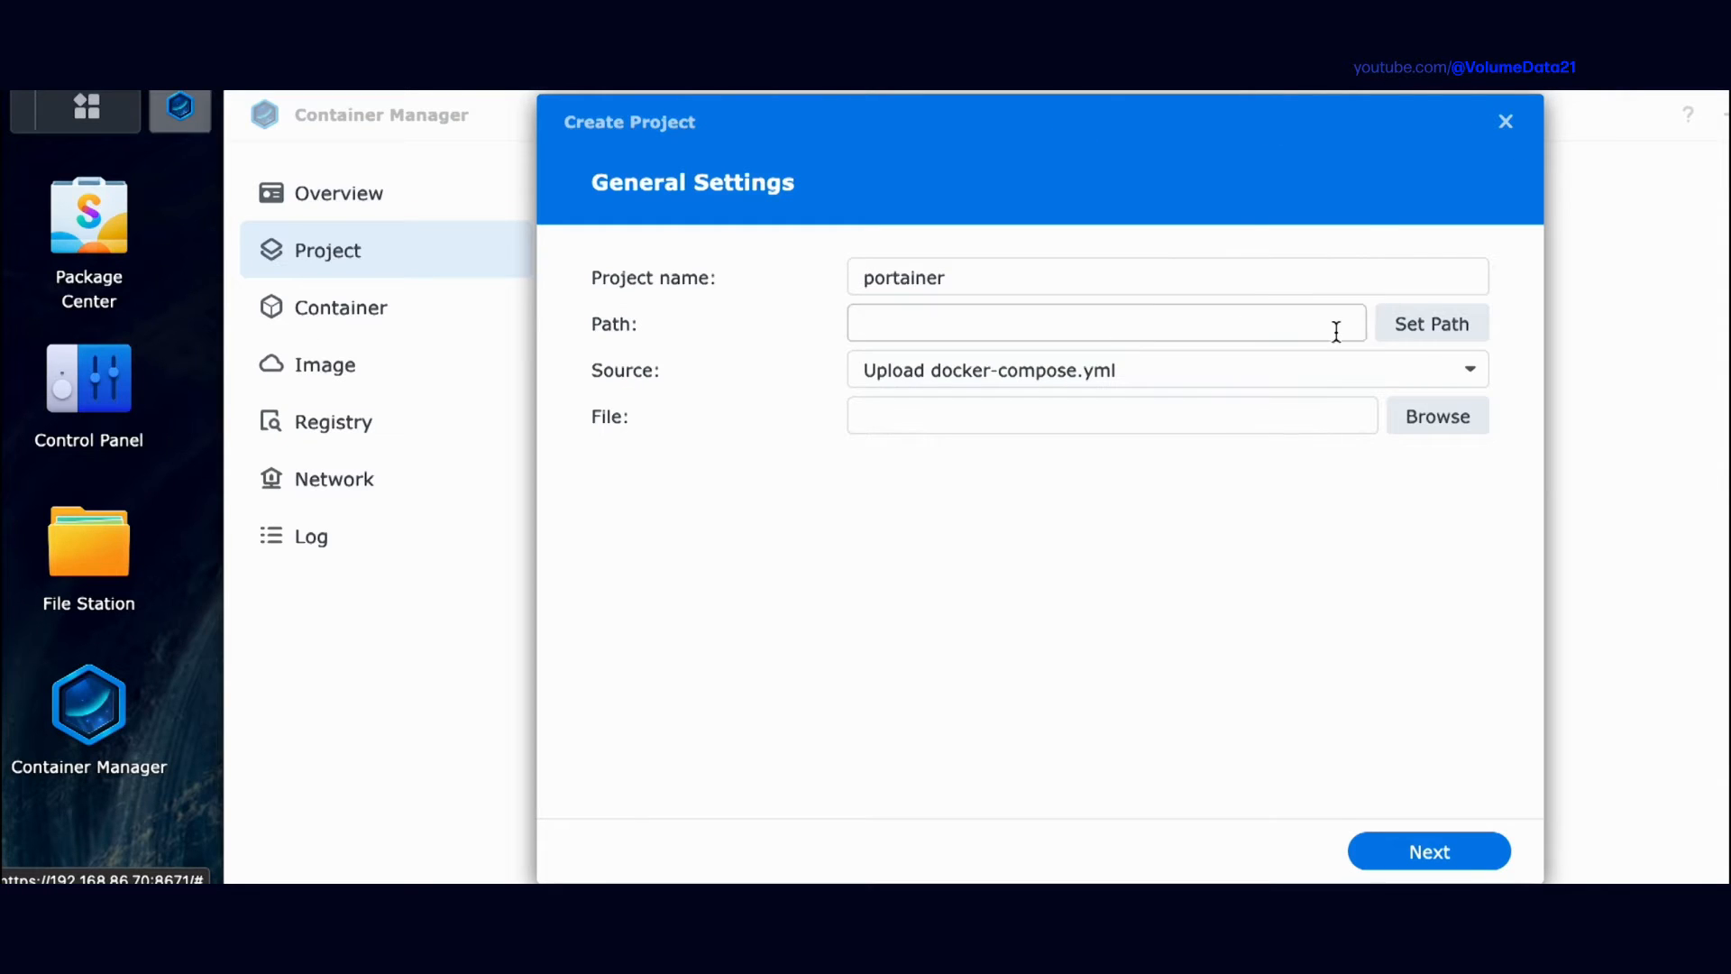
- Set the project path to /docker/portainer, then check the docker shared folder in File Station and close it
left_click(1417, 329)
left_click(794, 285)
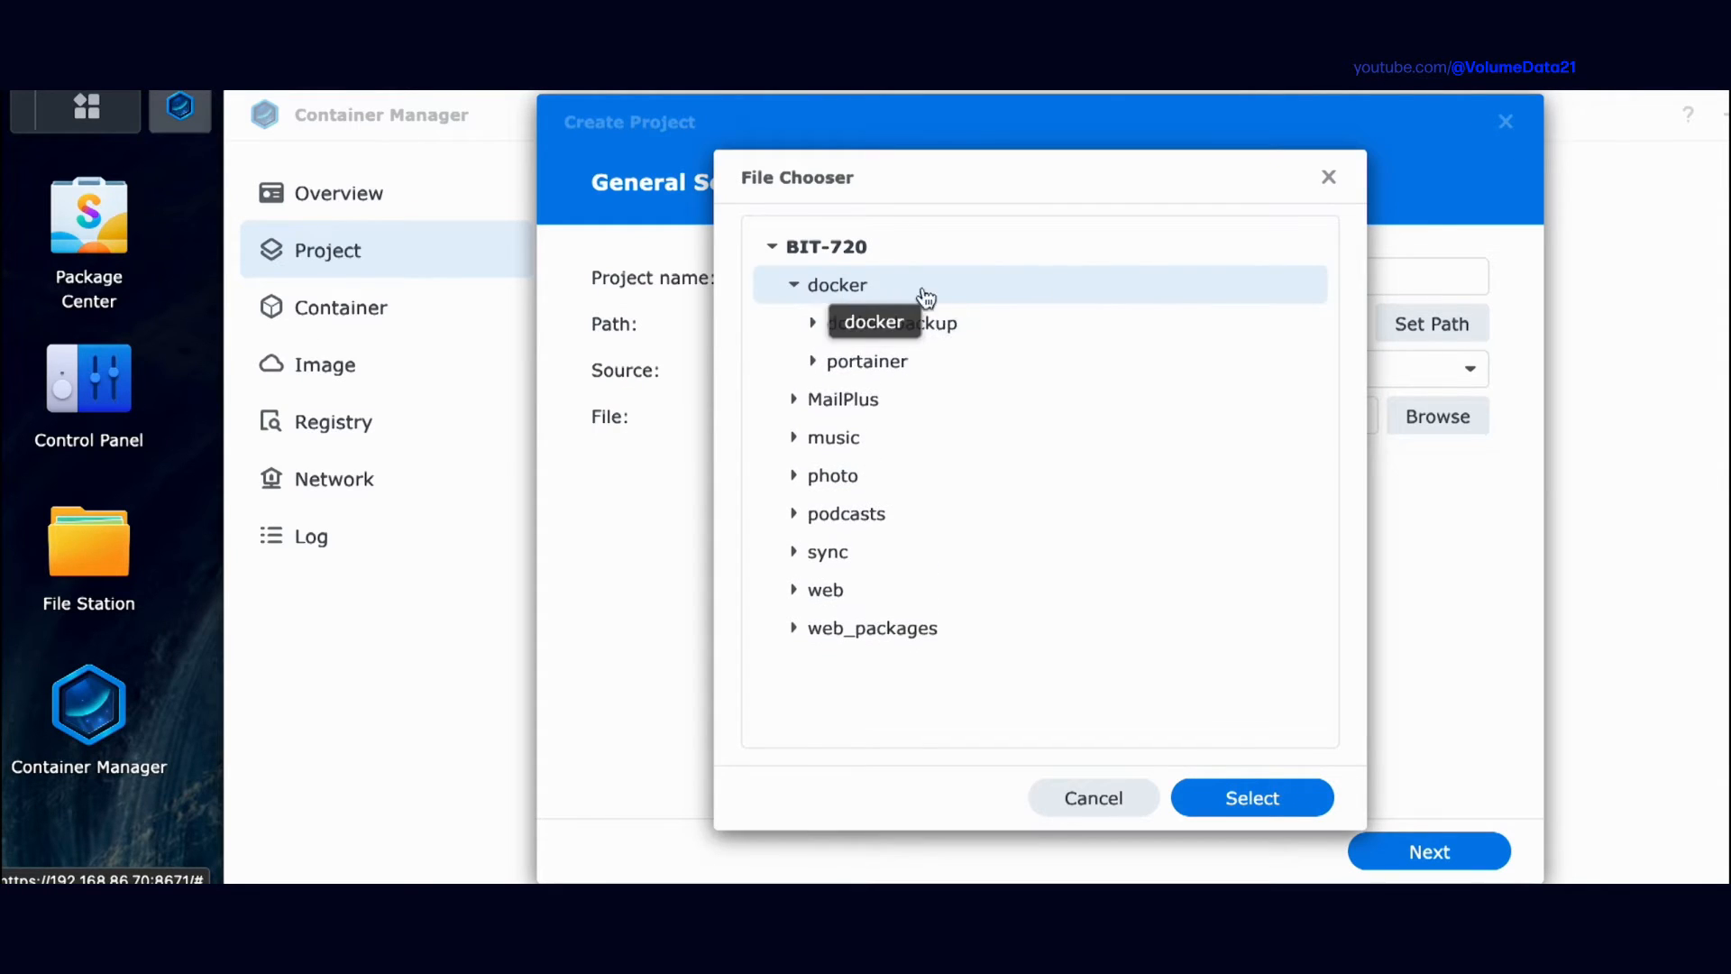
left_click(898, 362)
left_click(1299, 805)
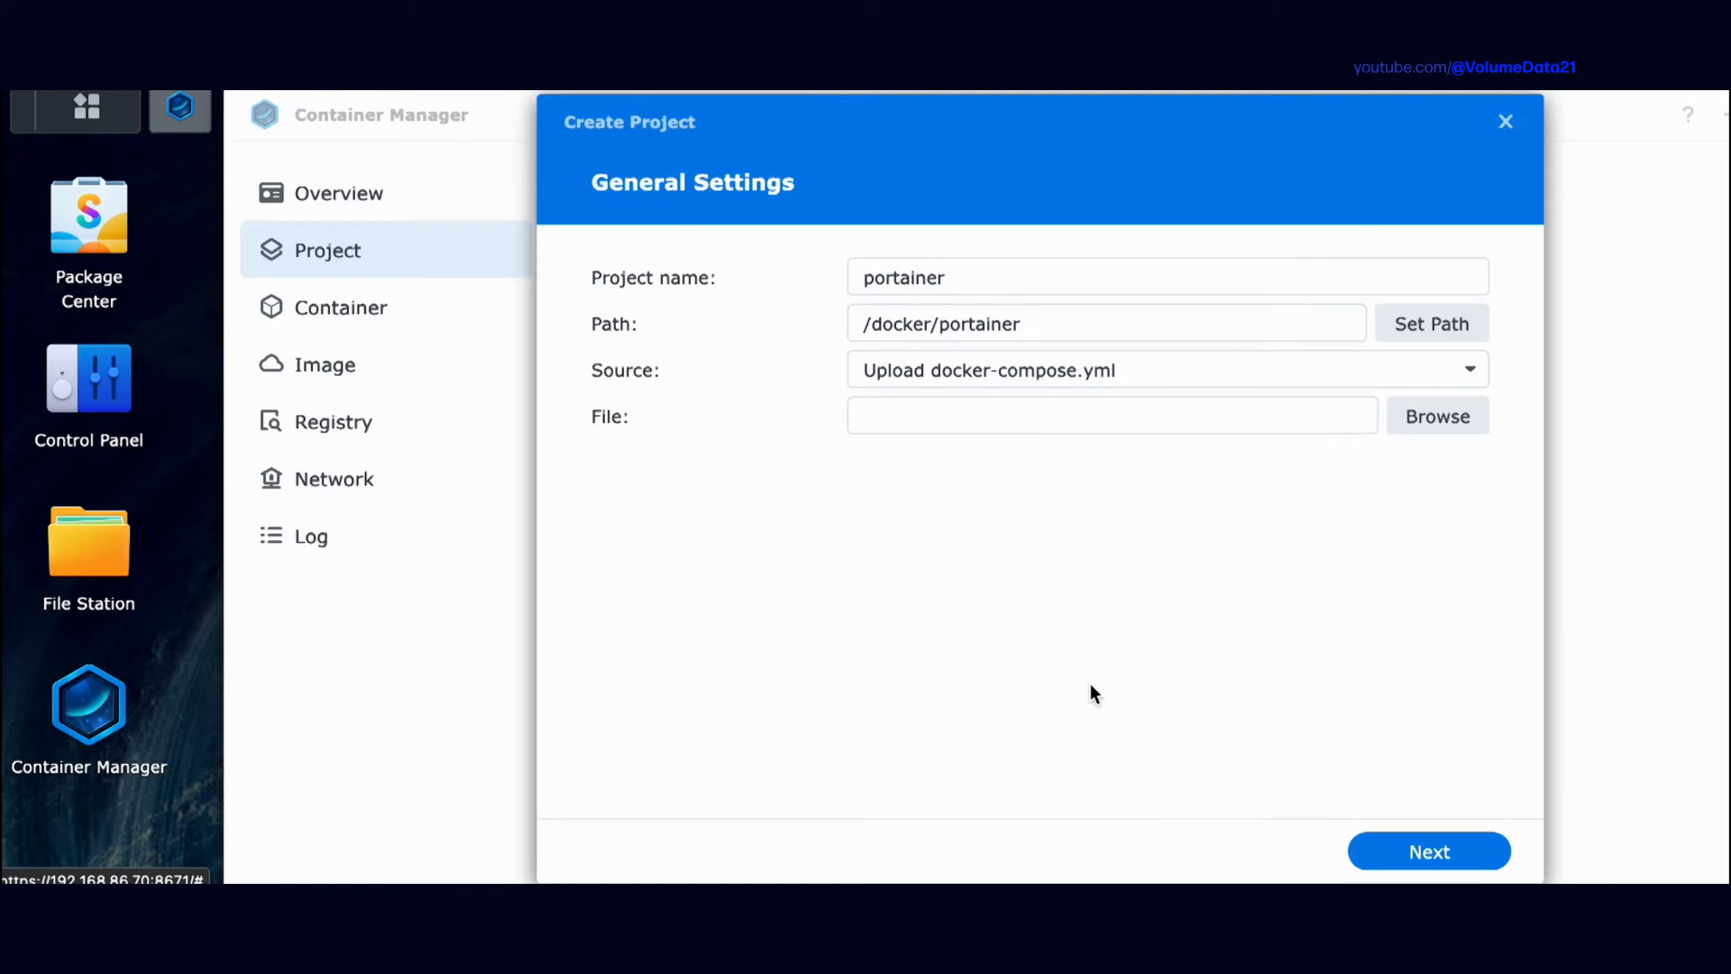
left_click(138, 571)
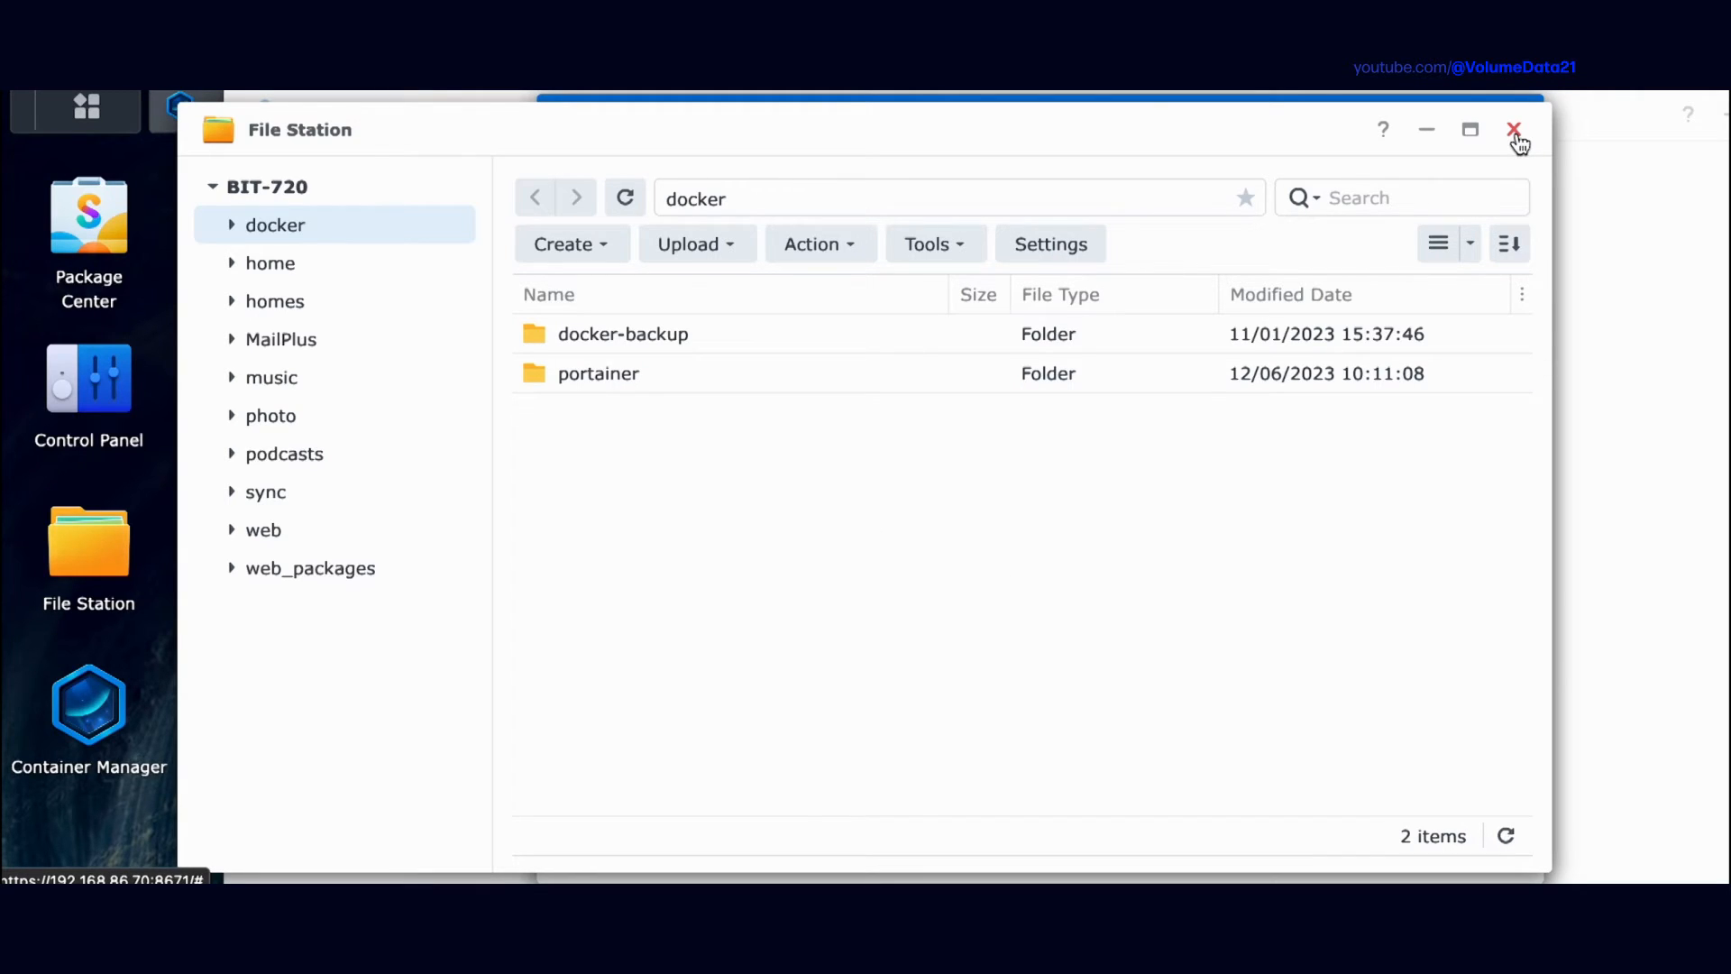
left_click(1514, 131)
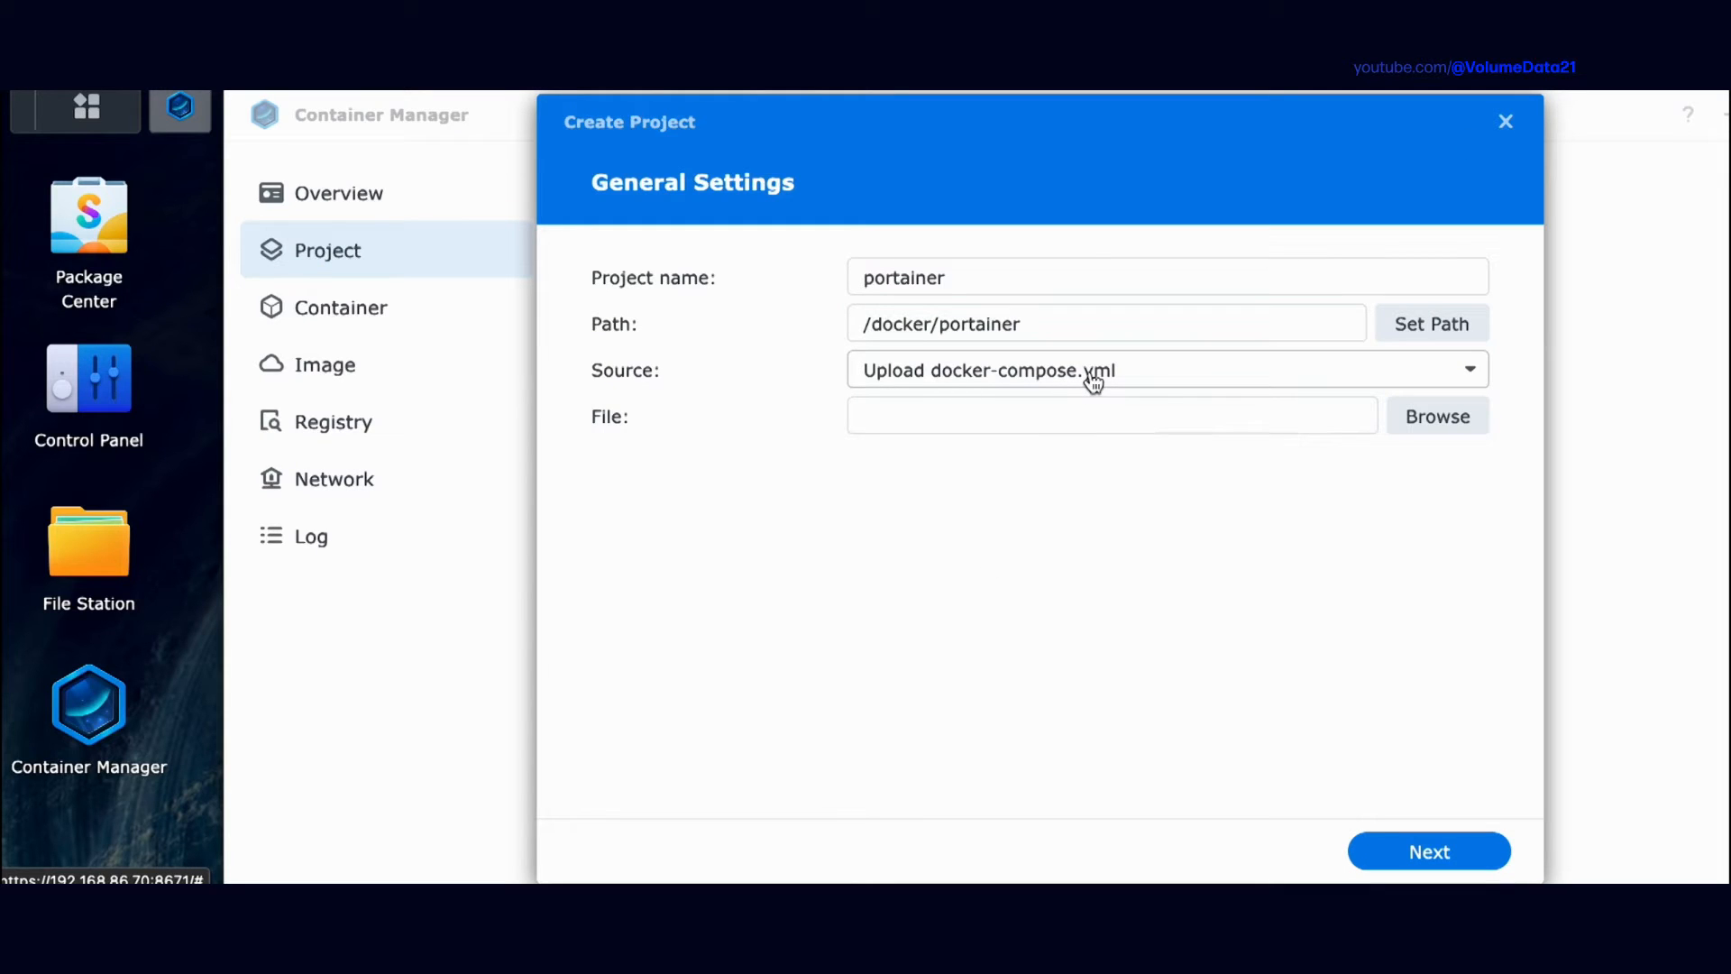
- Set the project source to Create docker-compose.yml and paste the converted Portainer compose text into the editor
left_click(1166, 385)
left_click(1036, 461)
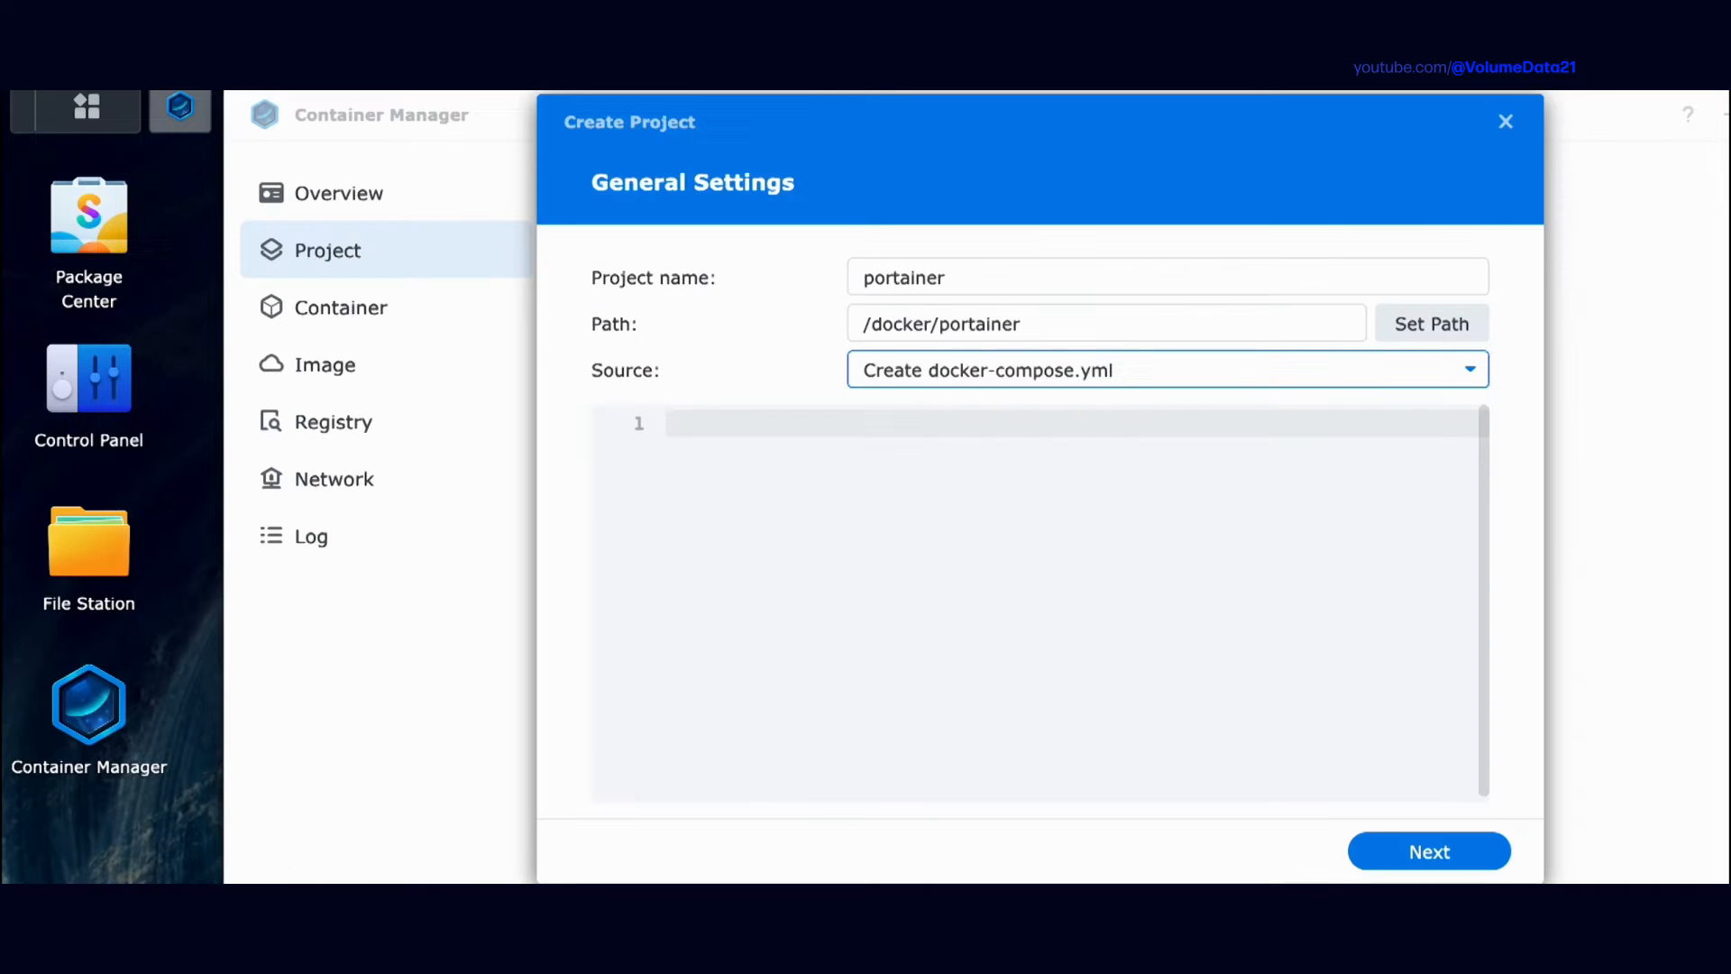
left_click(938, 517)
key("ctrl+v")
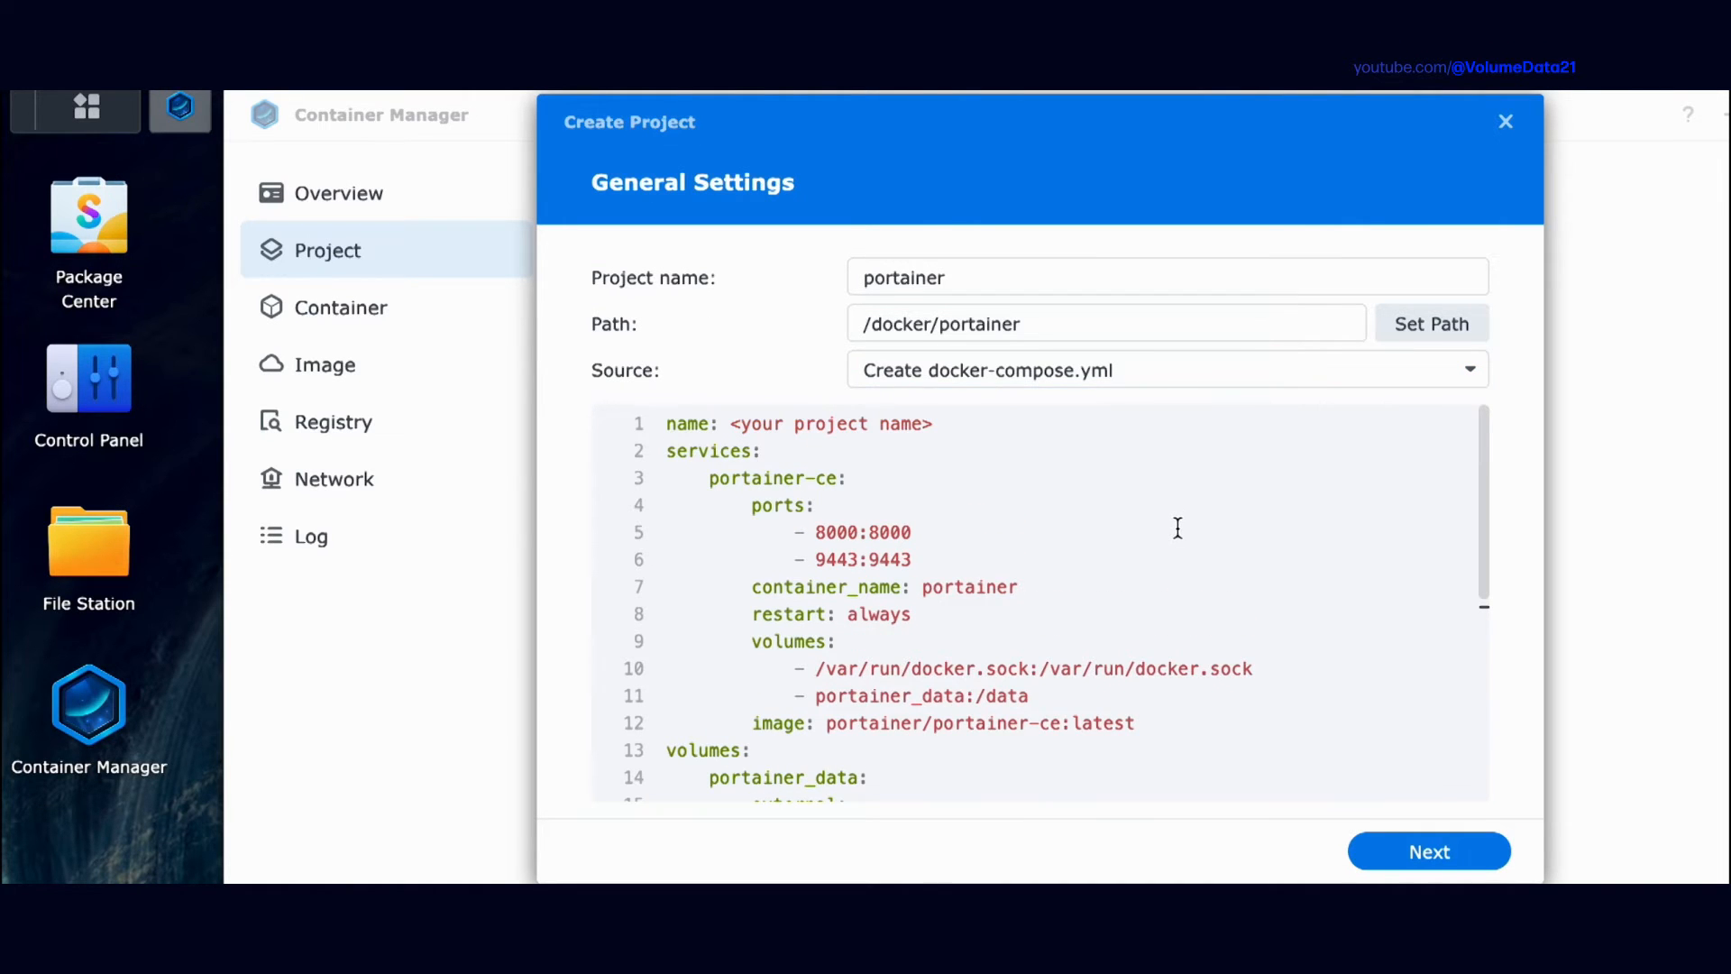
- Remove the project name line from the compose file and change the data volume mapping to ./portainer_data:/data
left_click_drag(985, 423, 668, 424)
key("BackSpace")
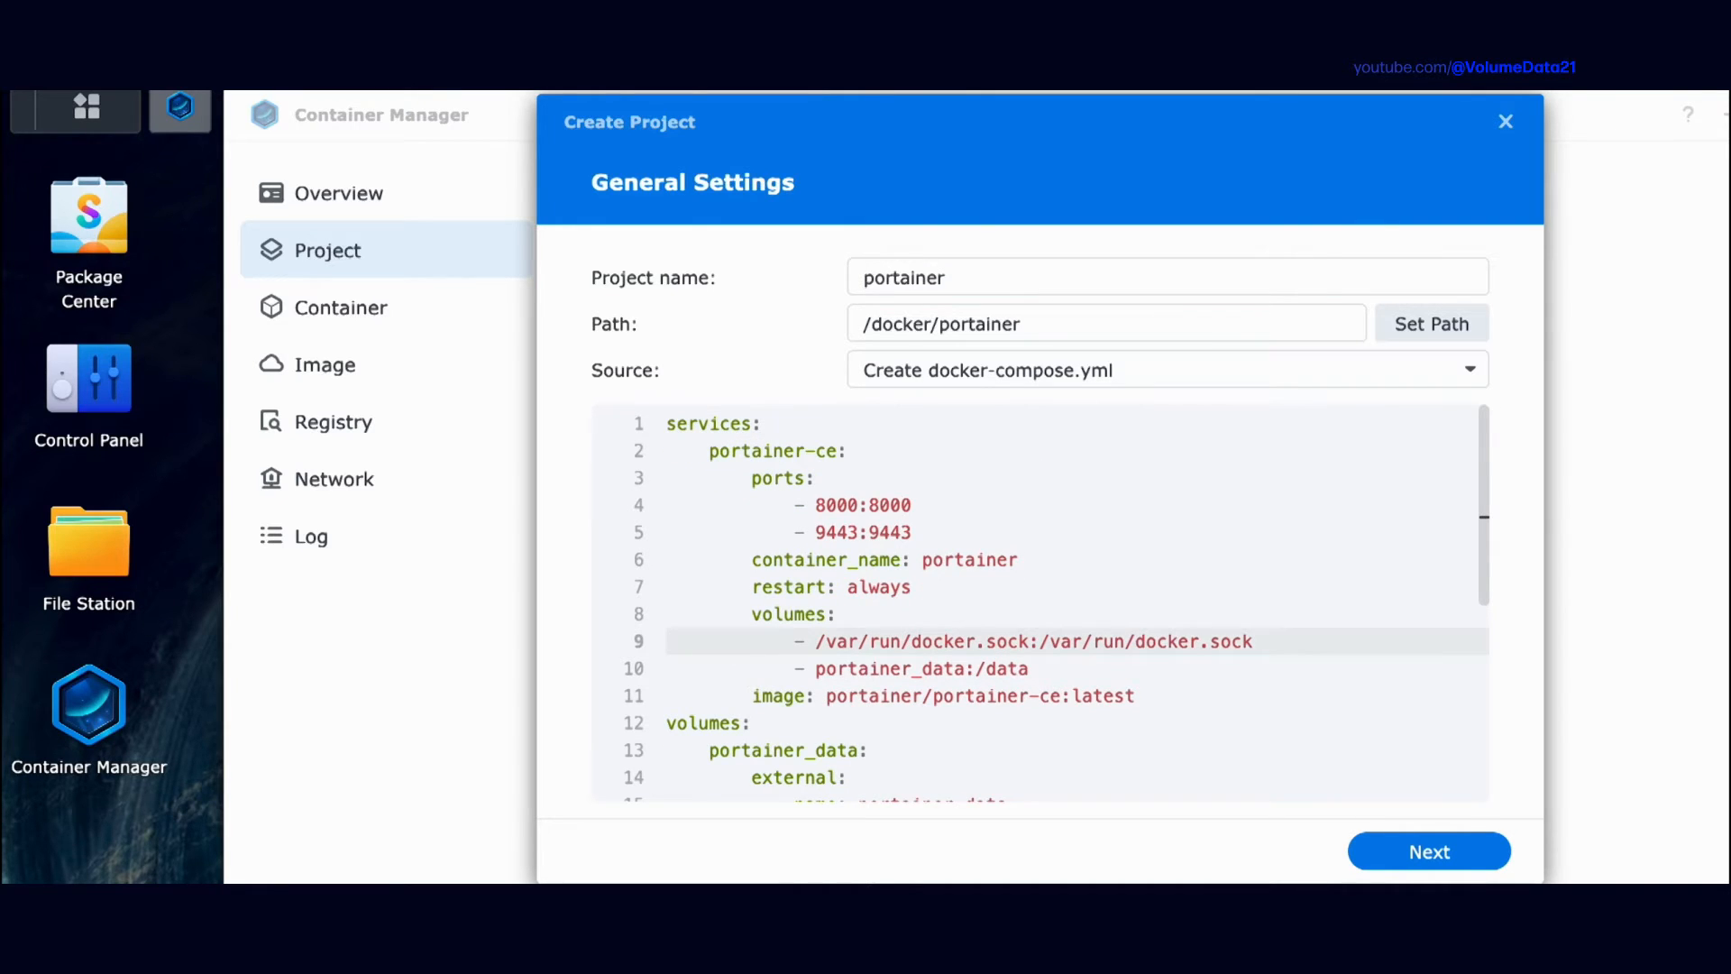
key("Down")
key("Right")
key("Right")
key("Right")
key("Right")
key("Right")
key("Right")
key("Right")
key("Right")
key("Right")
key("Right")
key("Right")
key("Right")
key("Right")
key("Right")
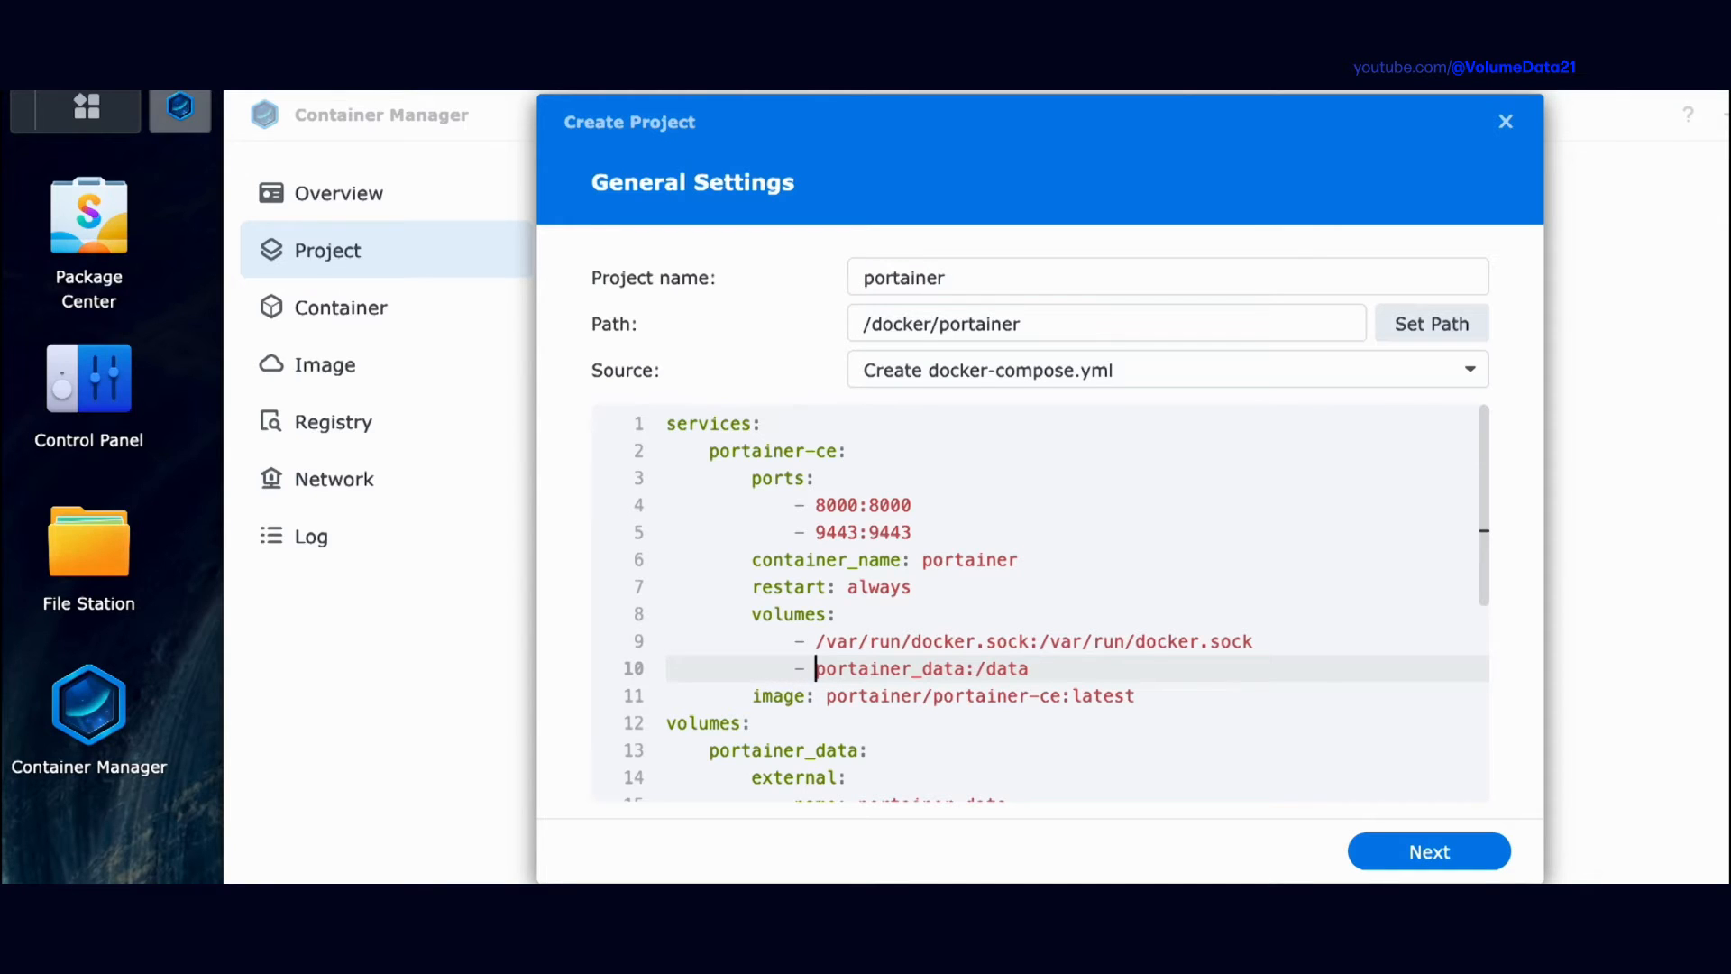
type("./")
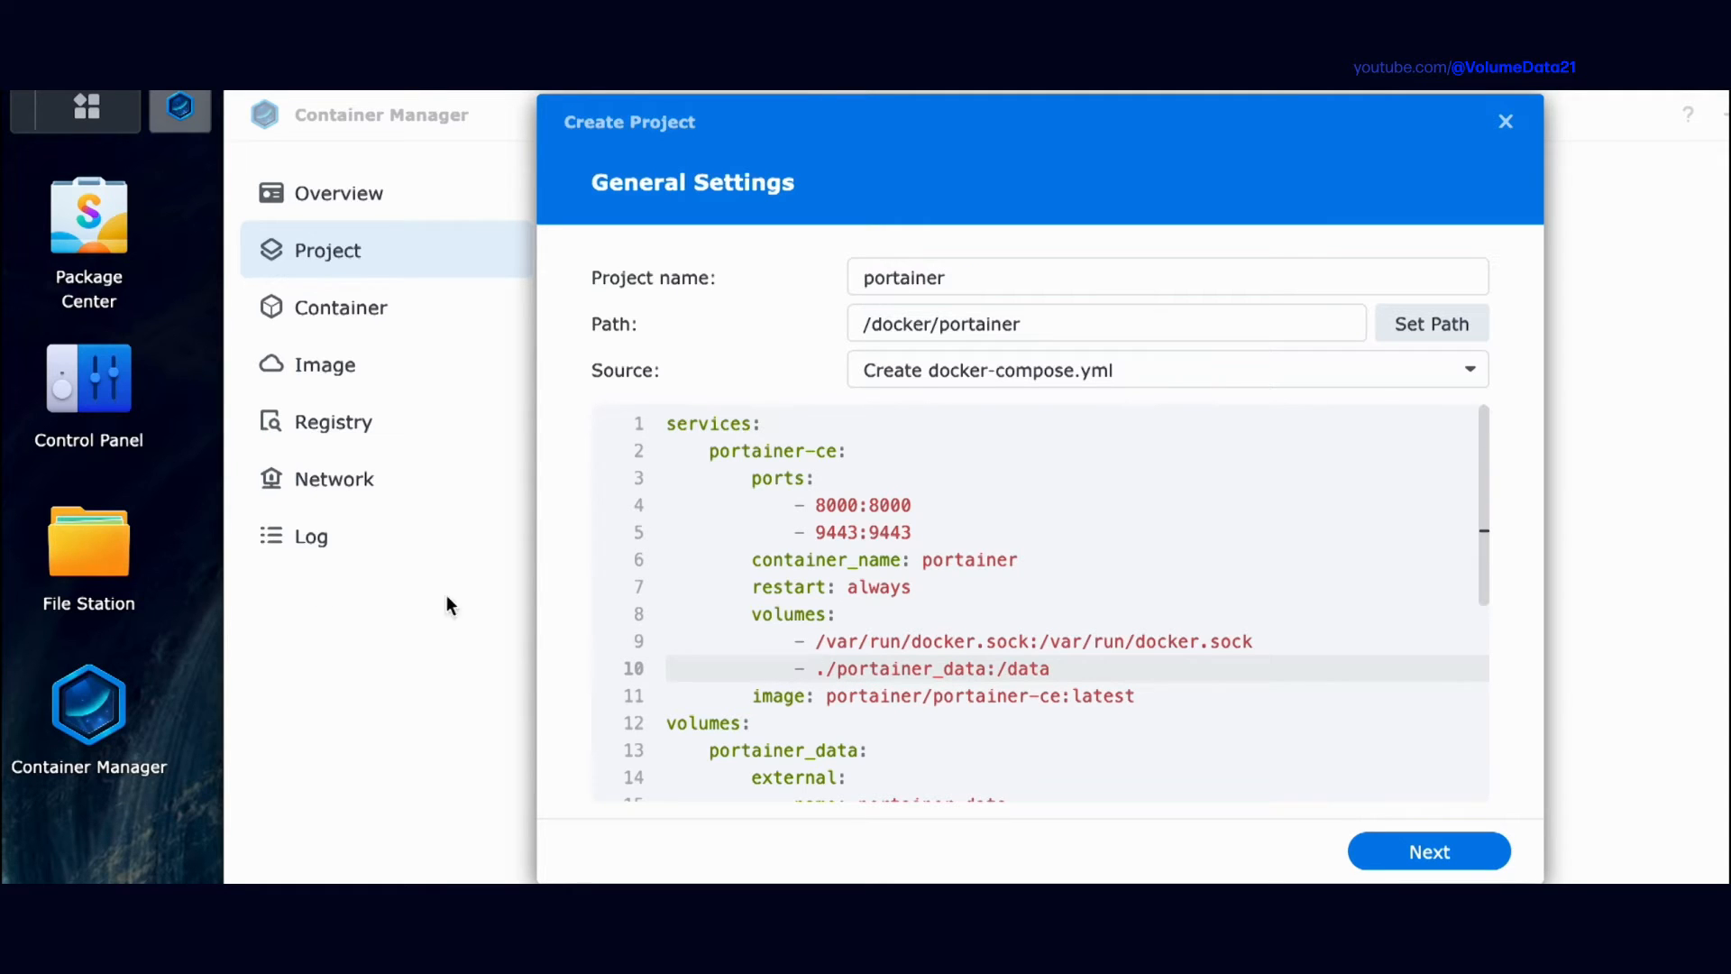
- Create a folder named portainer_data inside docker/portainer with File Station, and return to the project settings
left_click(104, 555)
right_click(748, 392)
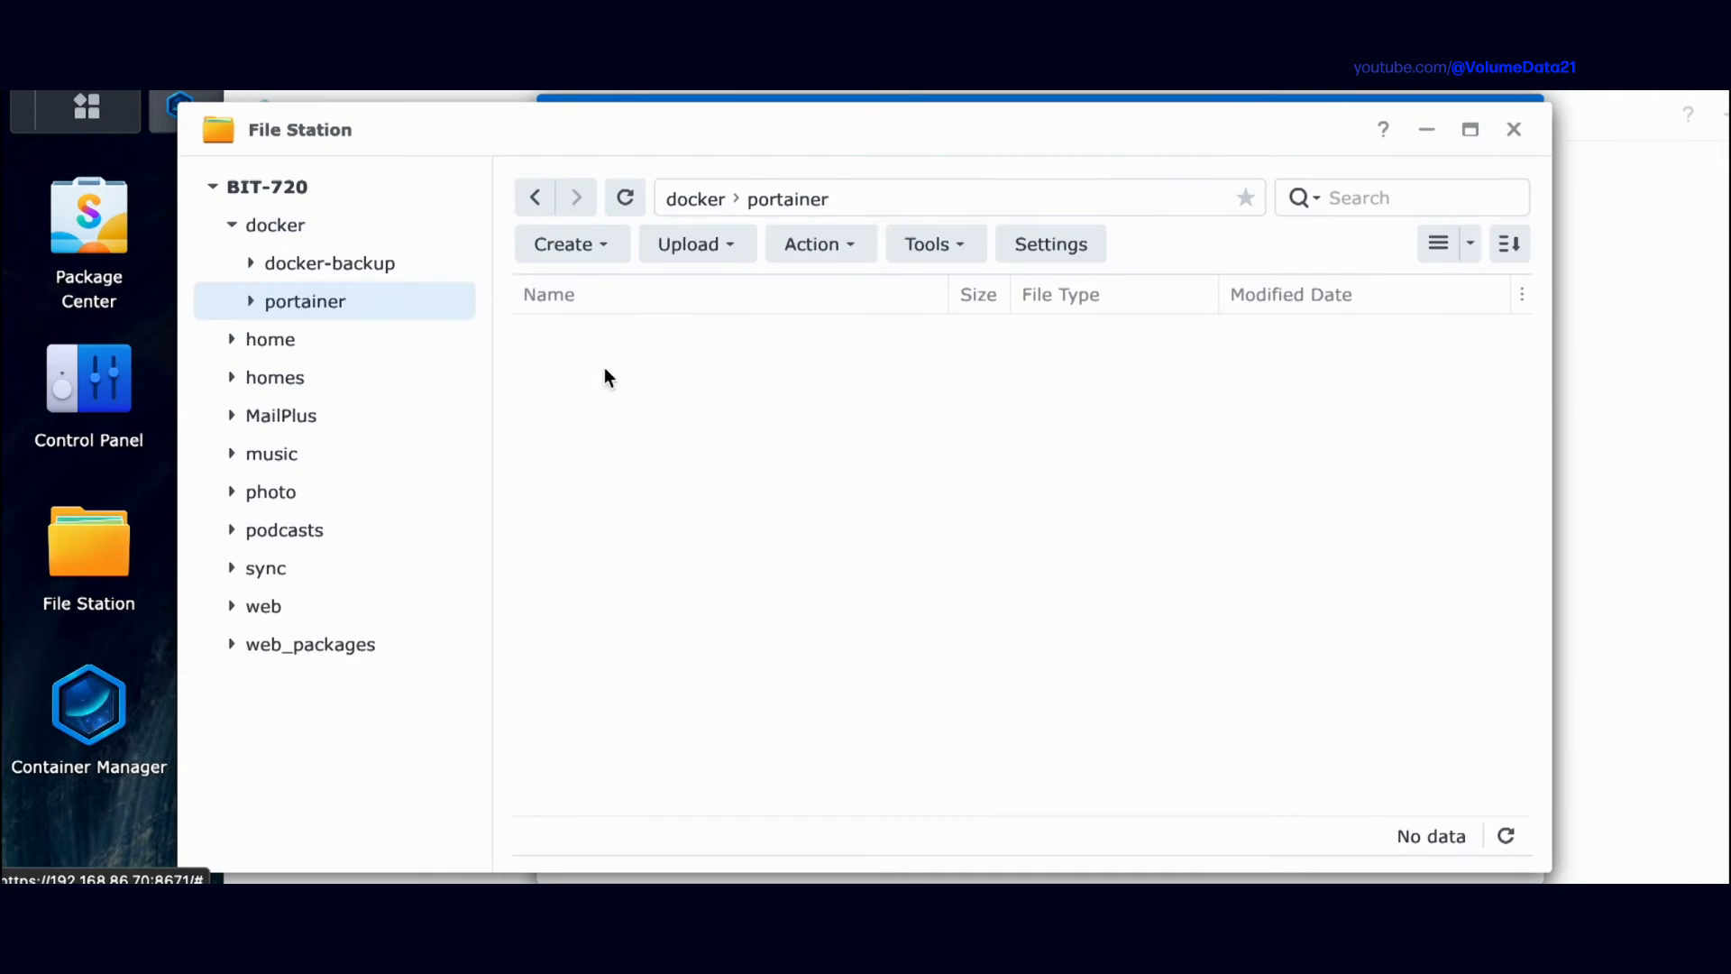
left_click(843, 407)
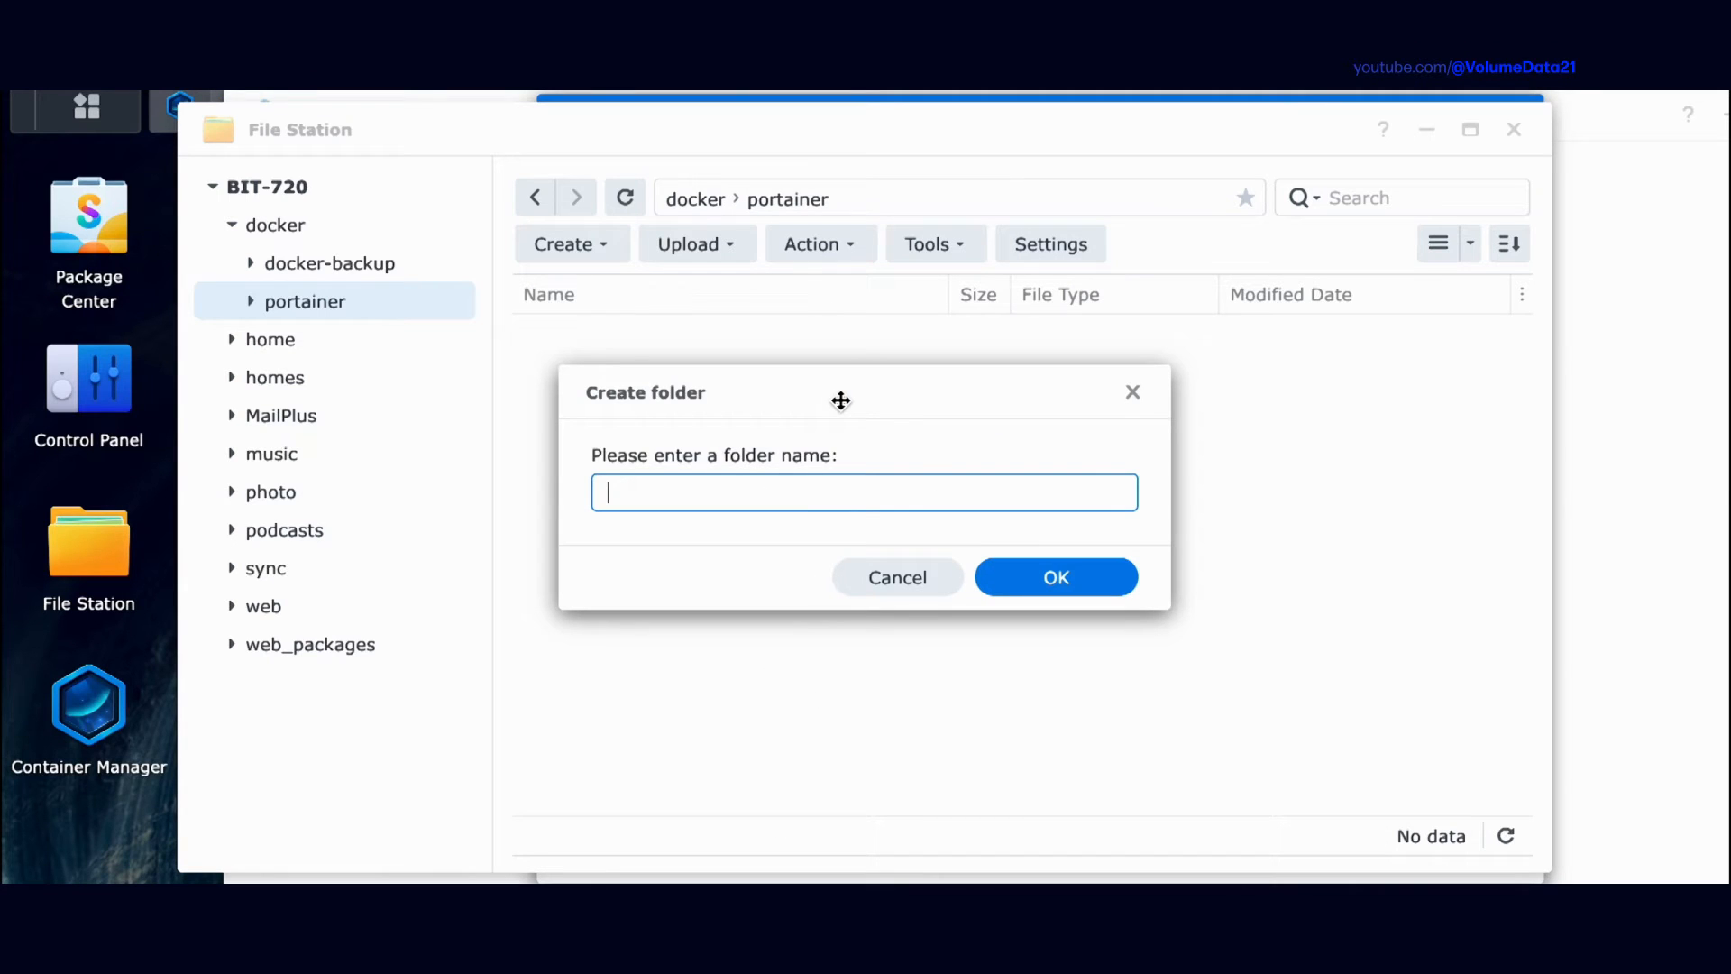
type("portainer_data")
key("Return")
left_click(1514, 129)
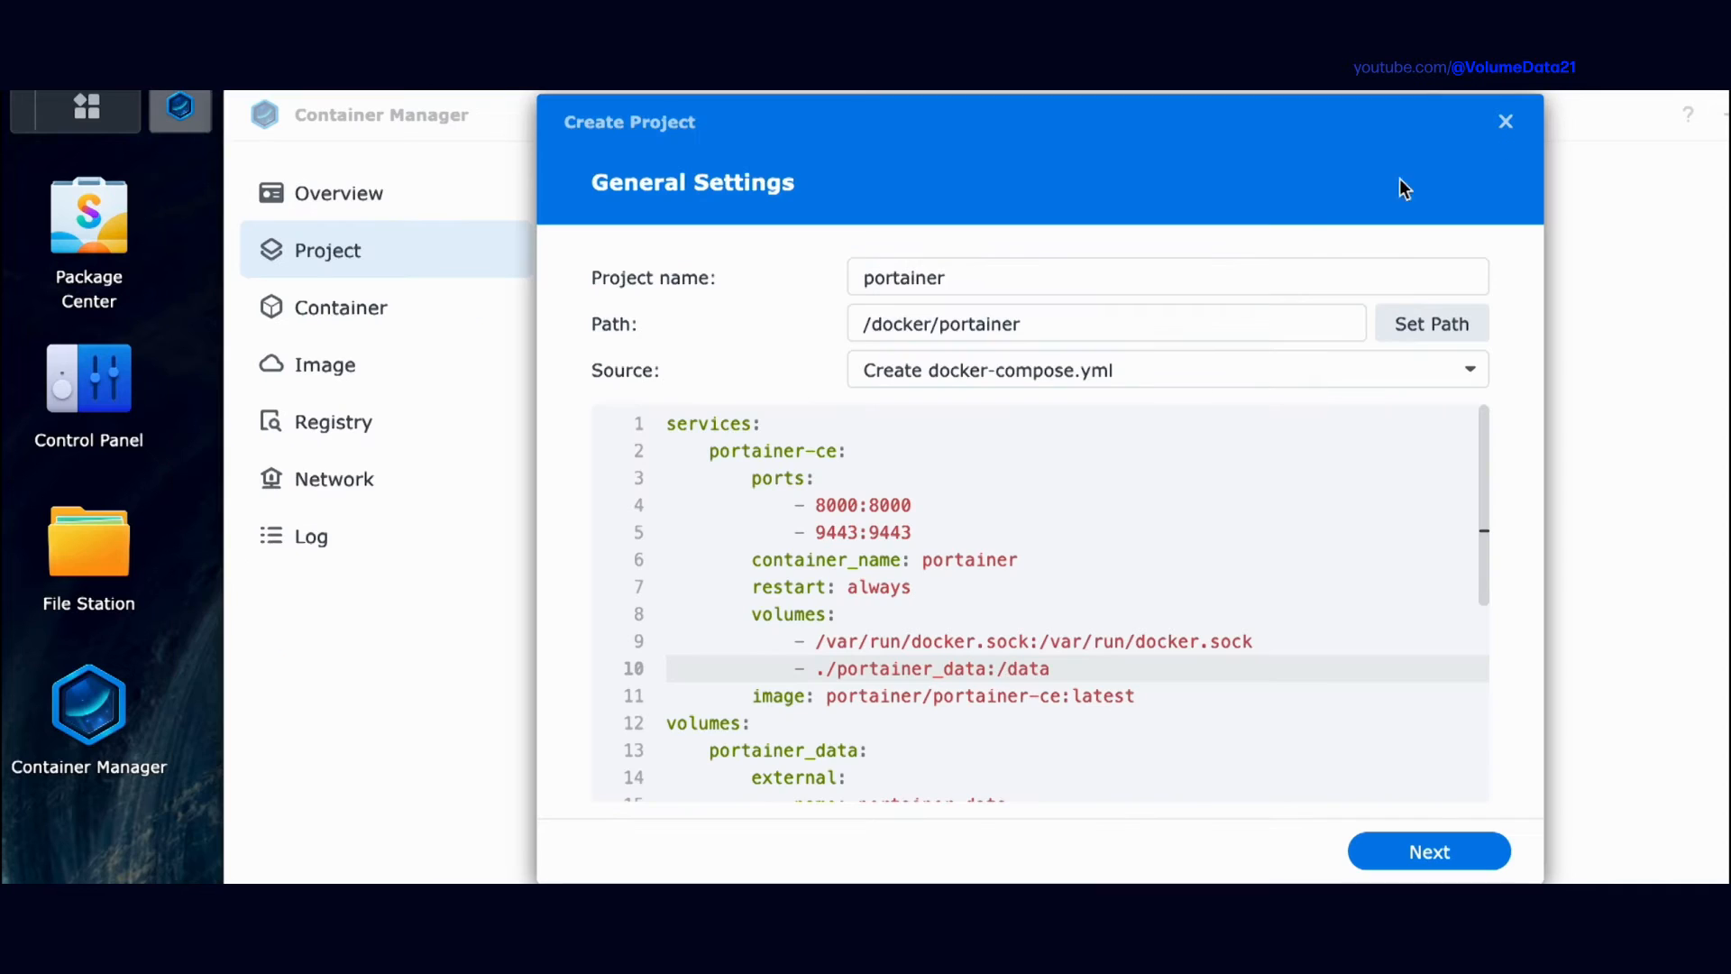
- Examine how the relative host path and container path in the data volume mapping relate to the project path
double_click(823, 670)
left_click(825, 670)
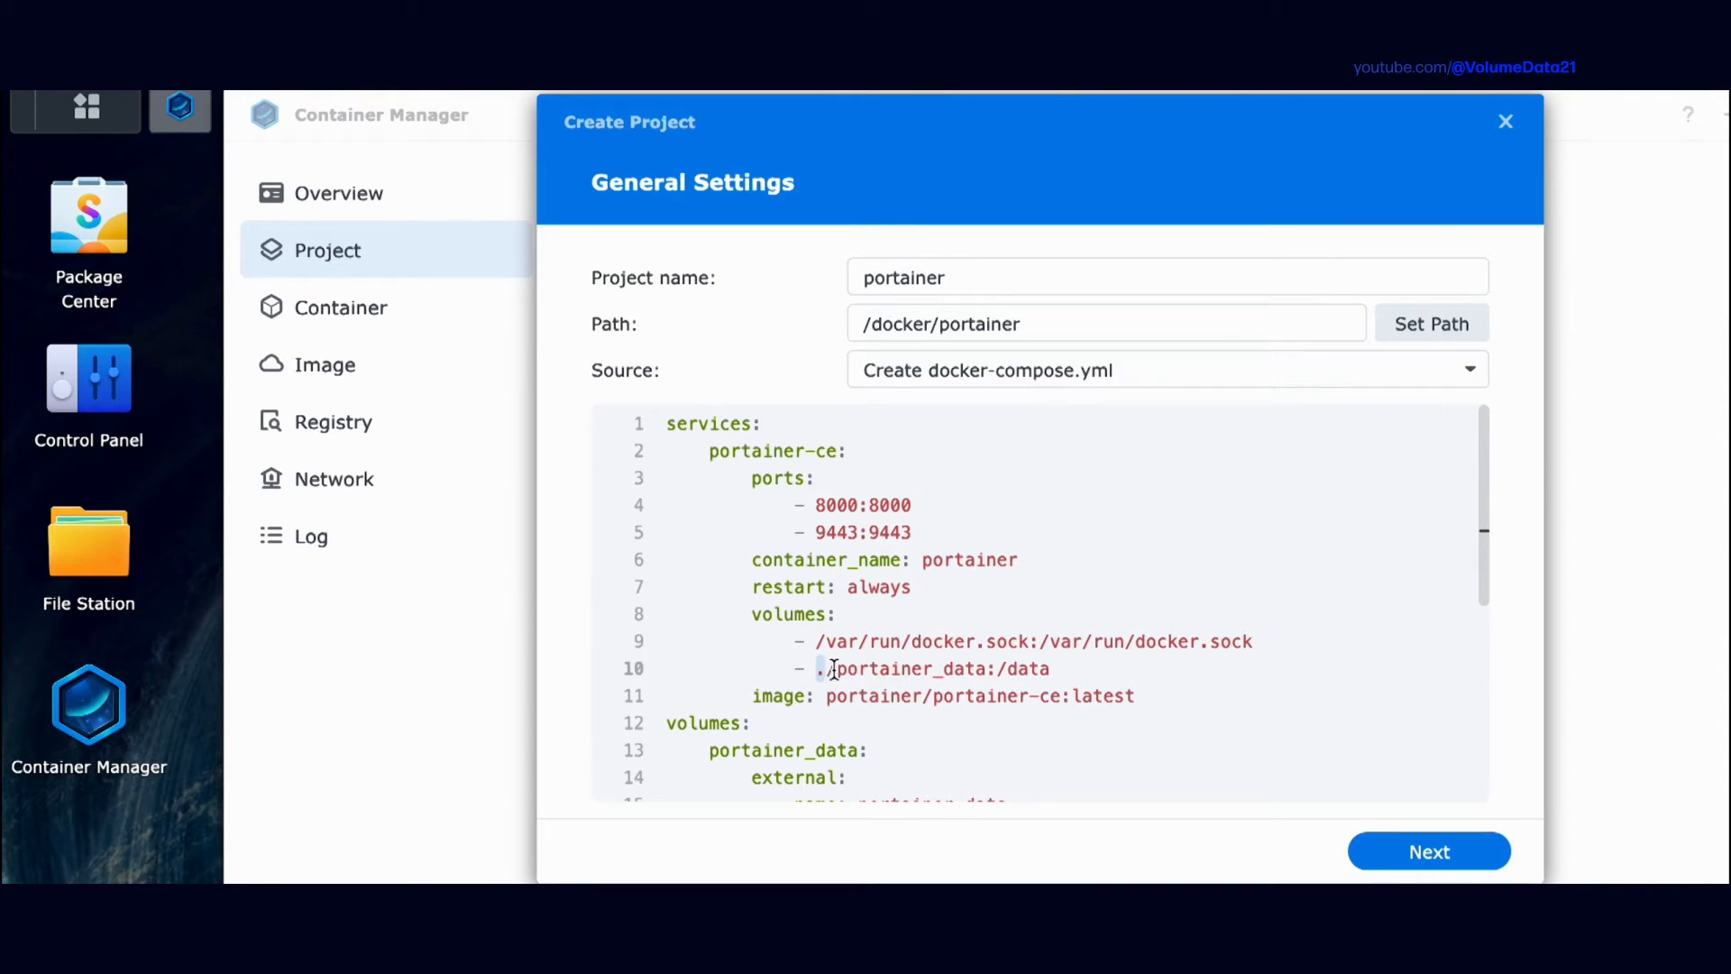
double_click(965, 669)
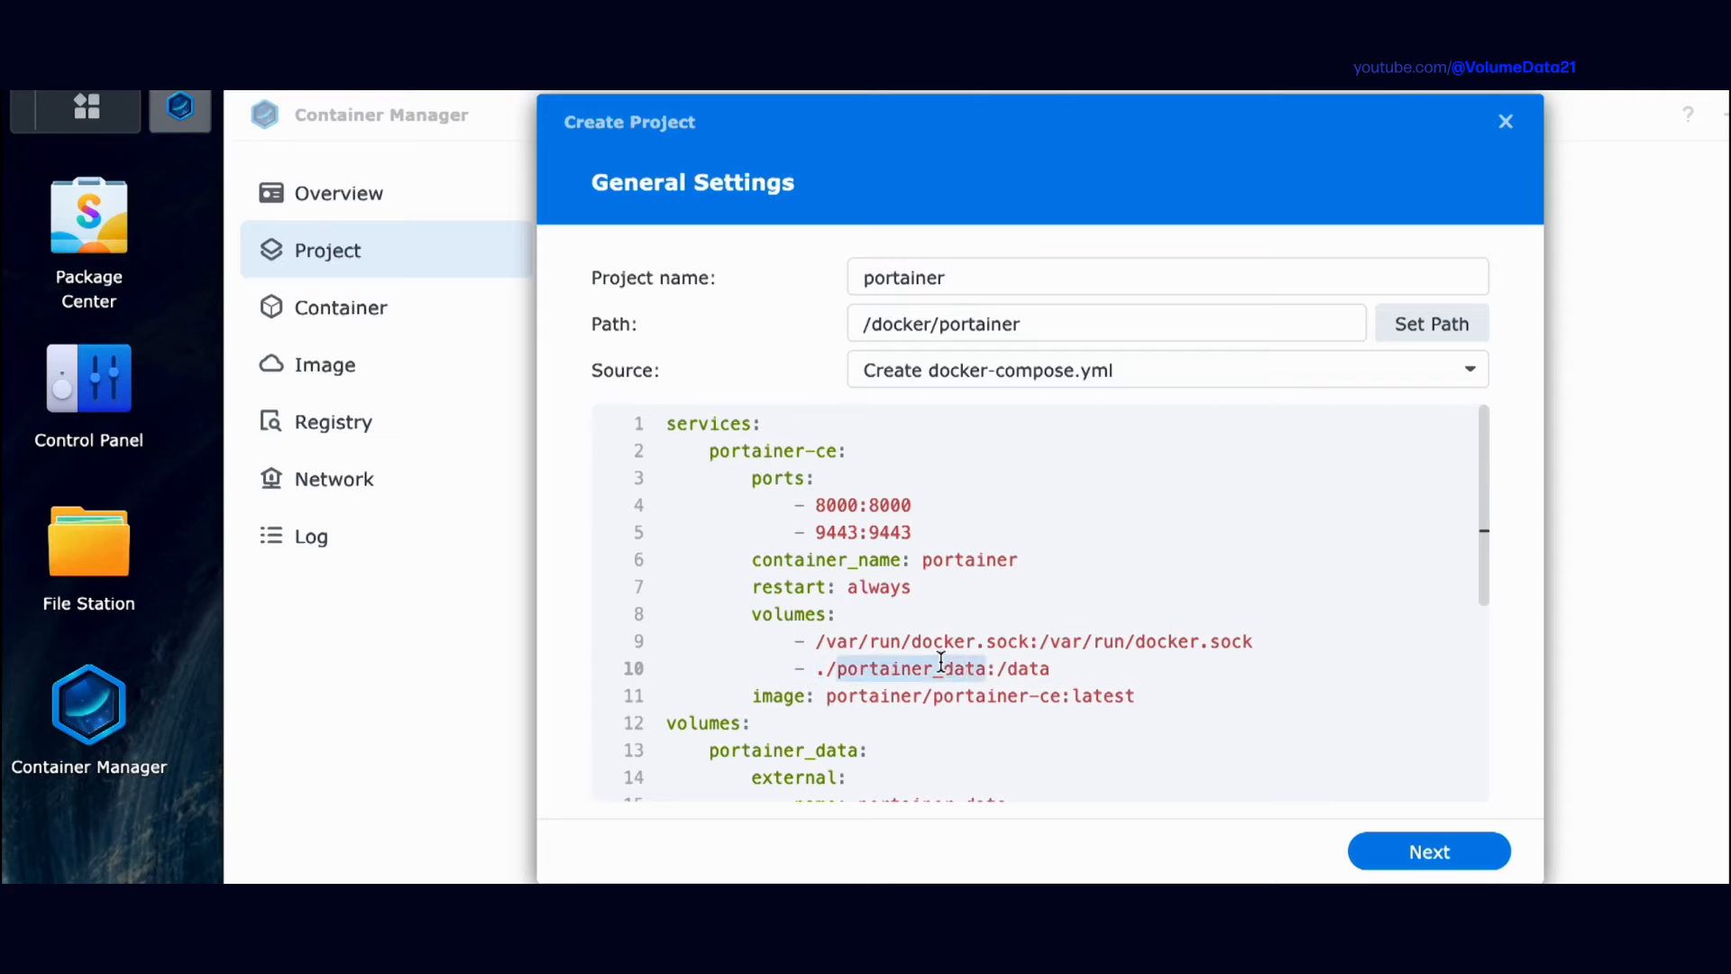
left_click(1049, 324)
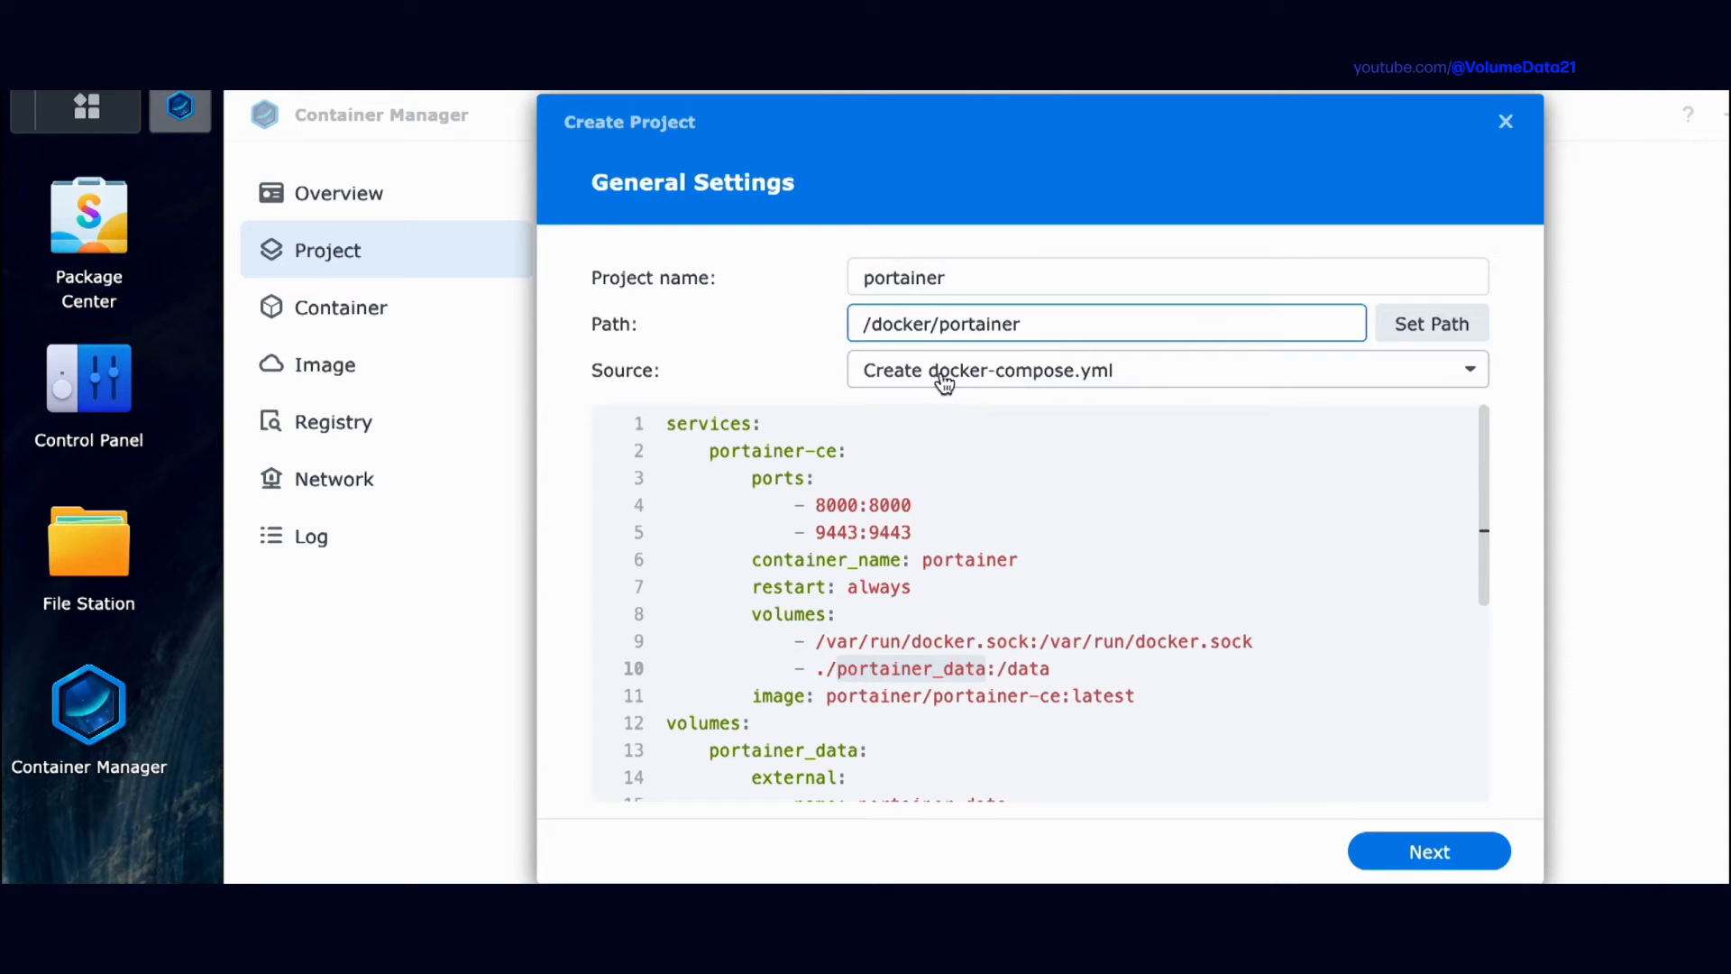
left_click_drag(1047, 328, 835, 321)
left_click(890, 317)
left_click(954, 640)
left_click(985, 668)
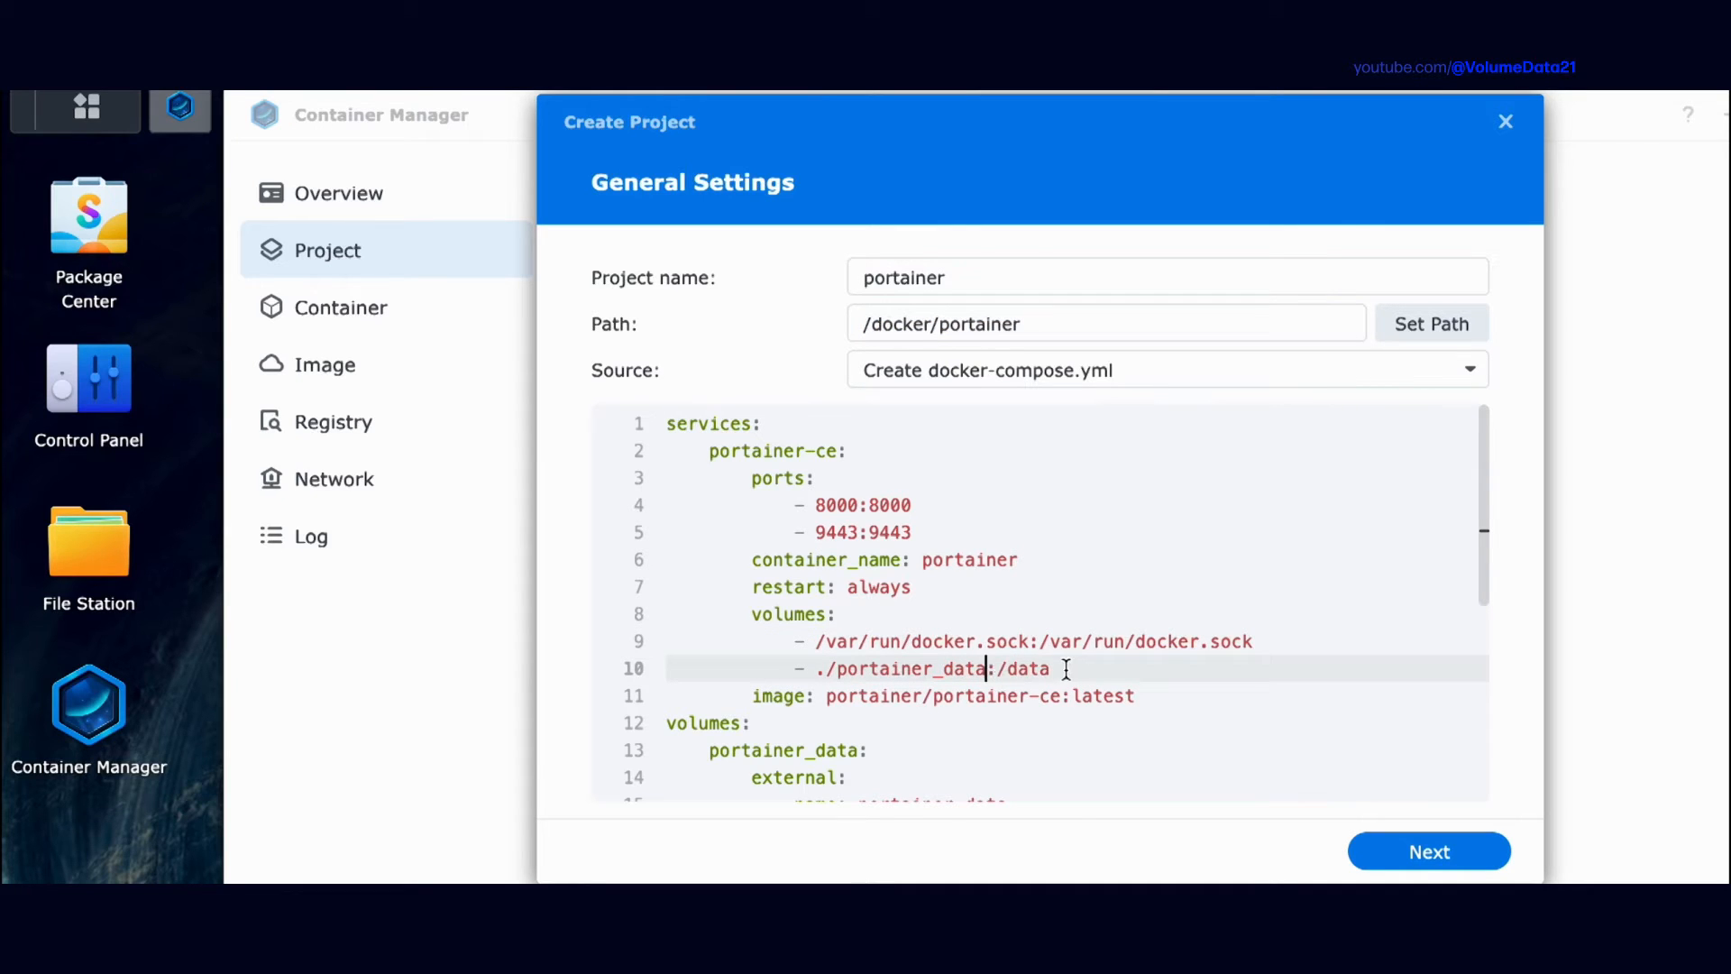
left_click_drag(992, 668, 1060, 668)
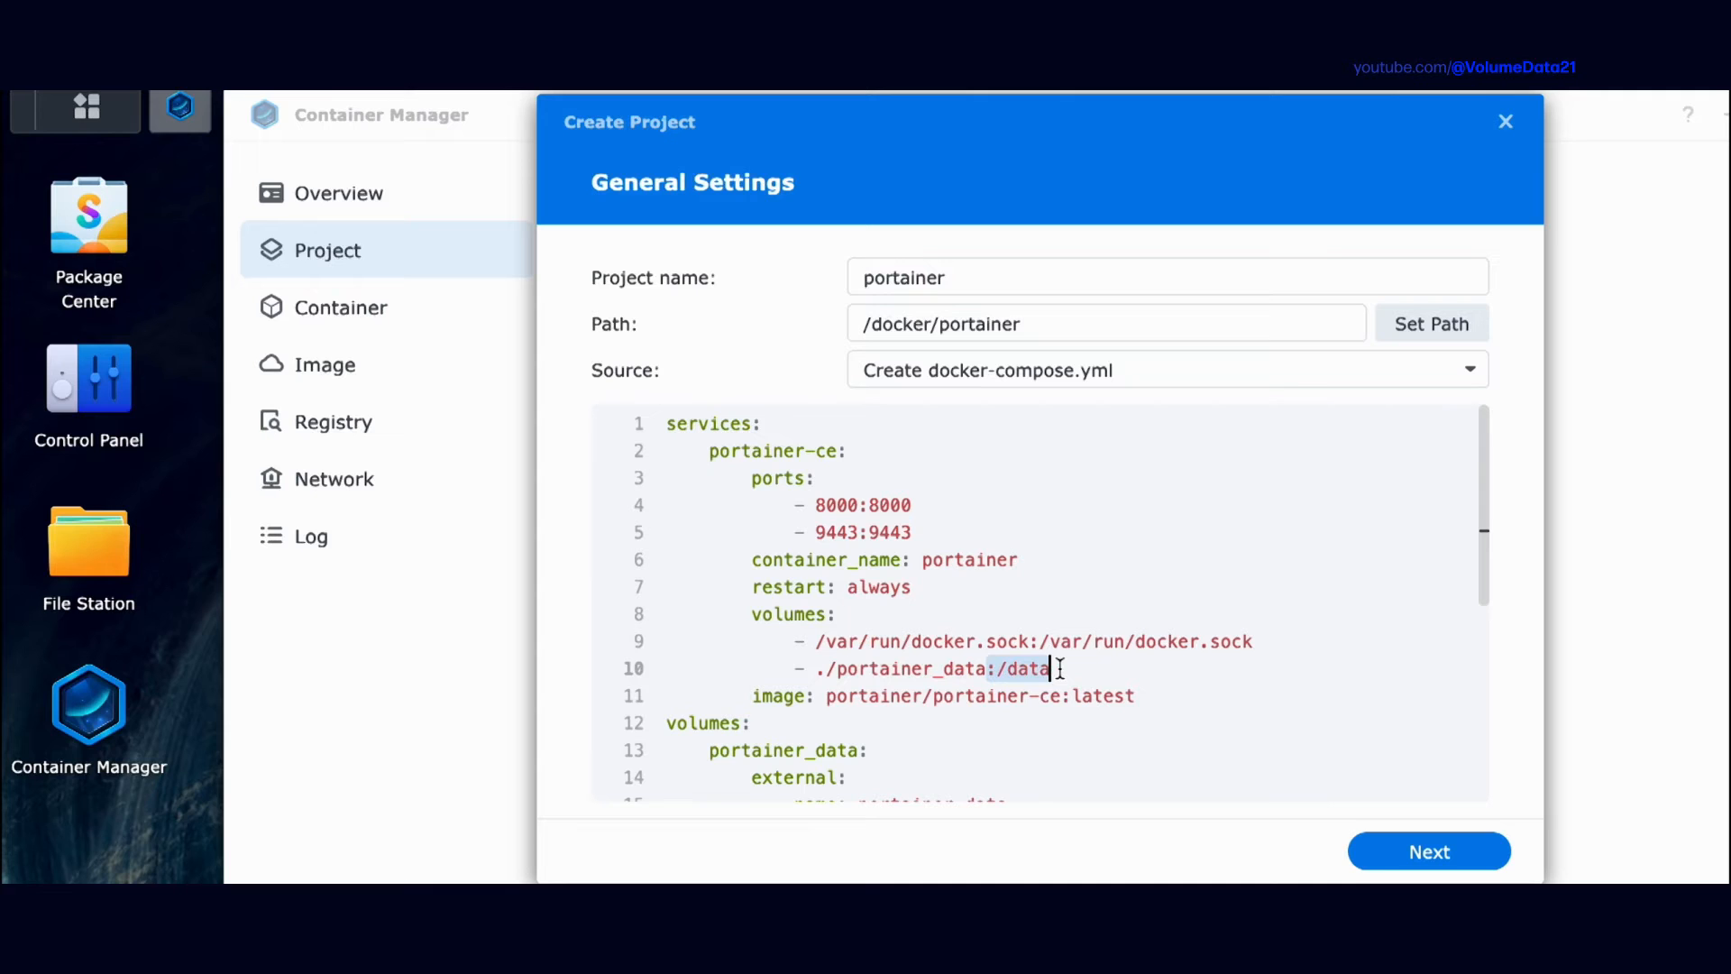
left_click(1061, 668)
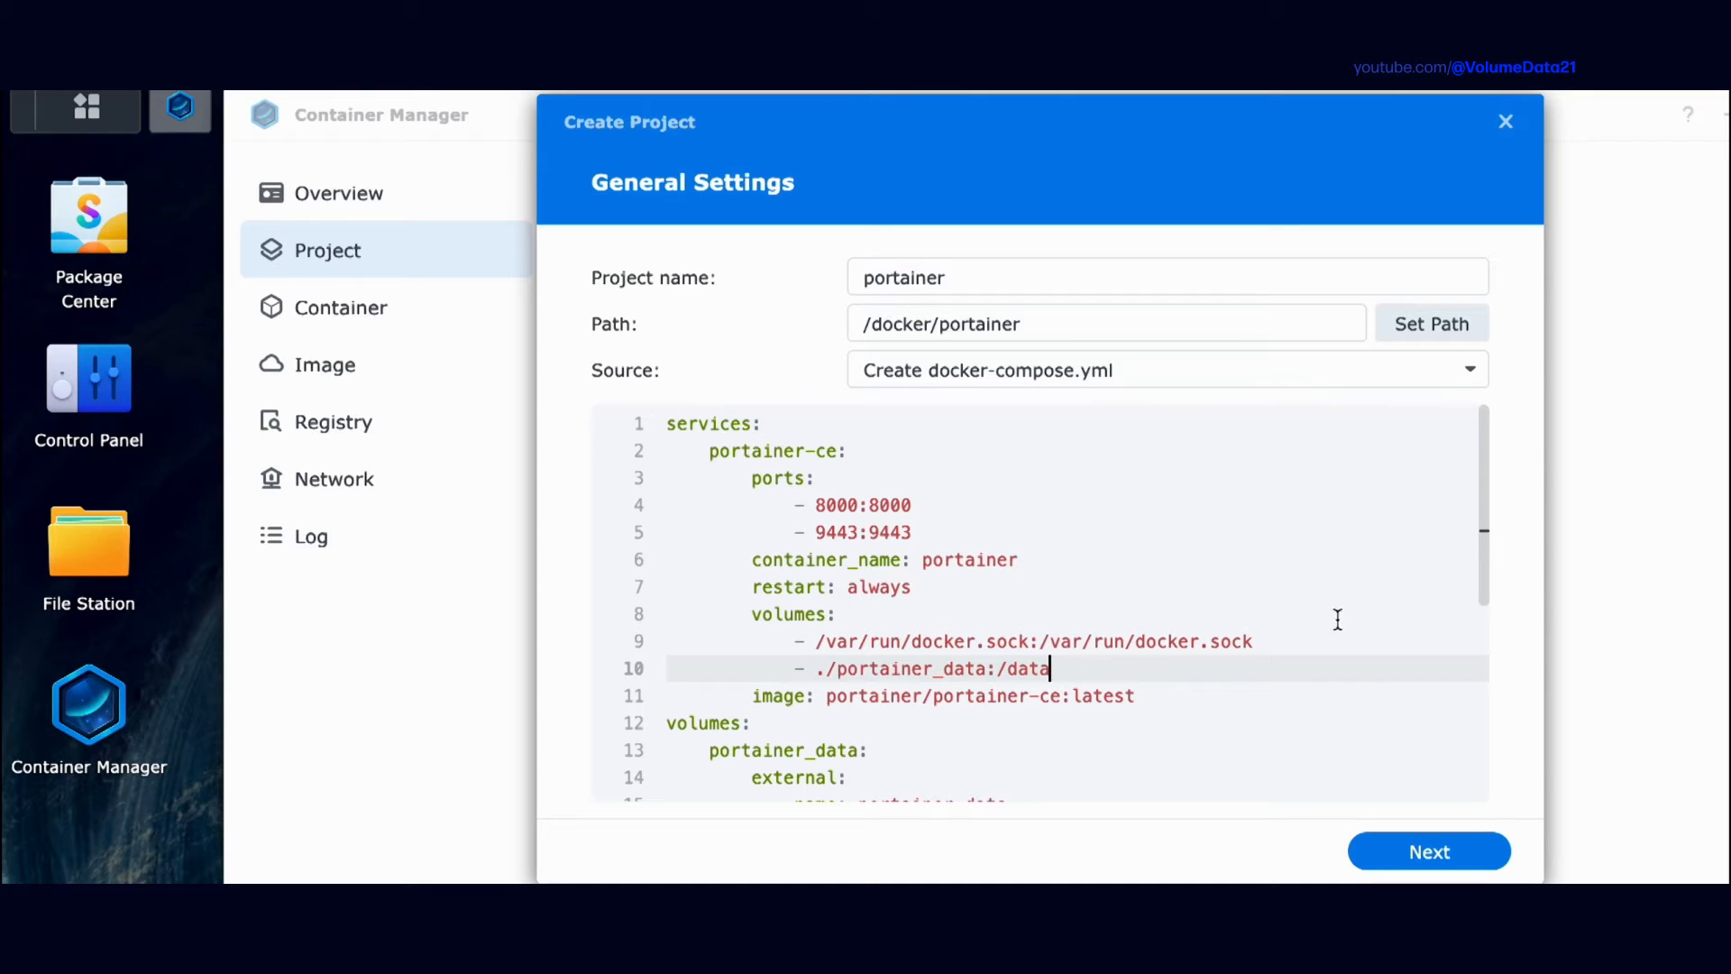
- Delete the top-level volumes section at the end of the compose file, leaving the image line last
left_click_drag(1484, 478, 1469, 426)
scroll(799, 657, "down", 1)
left_click_drag(667, 657, 1111, 738)
key("BackSpace")
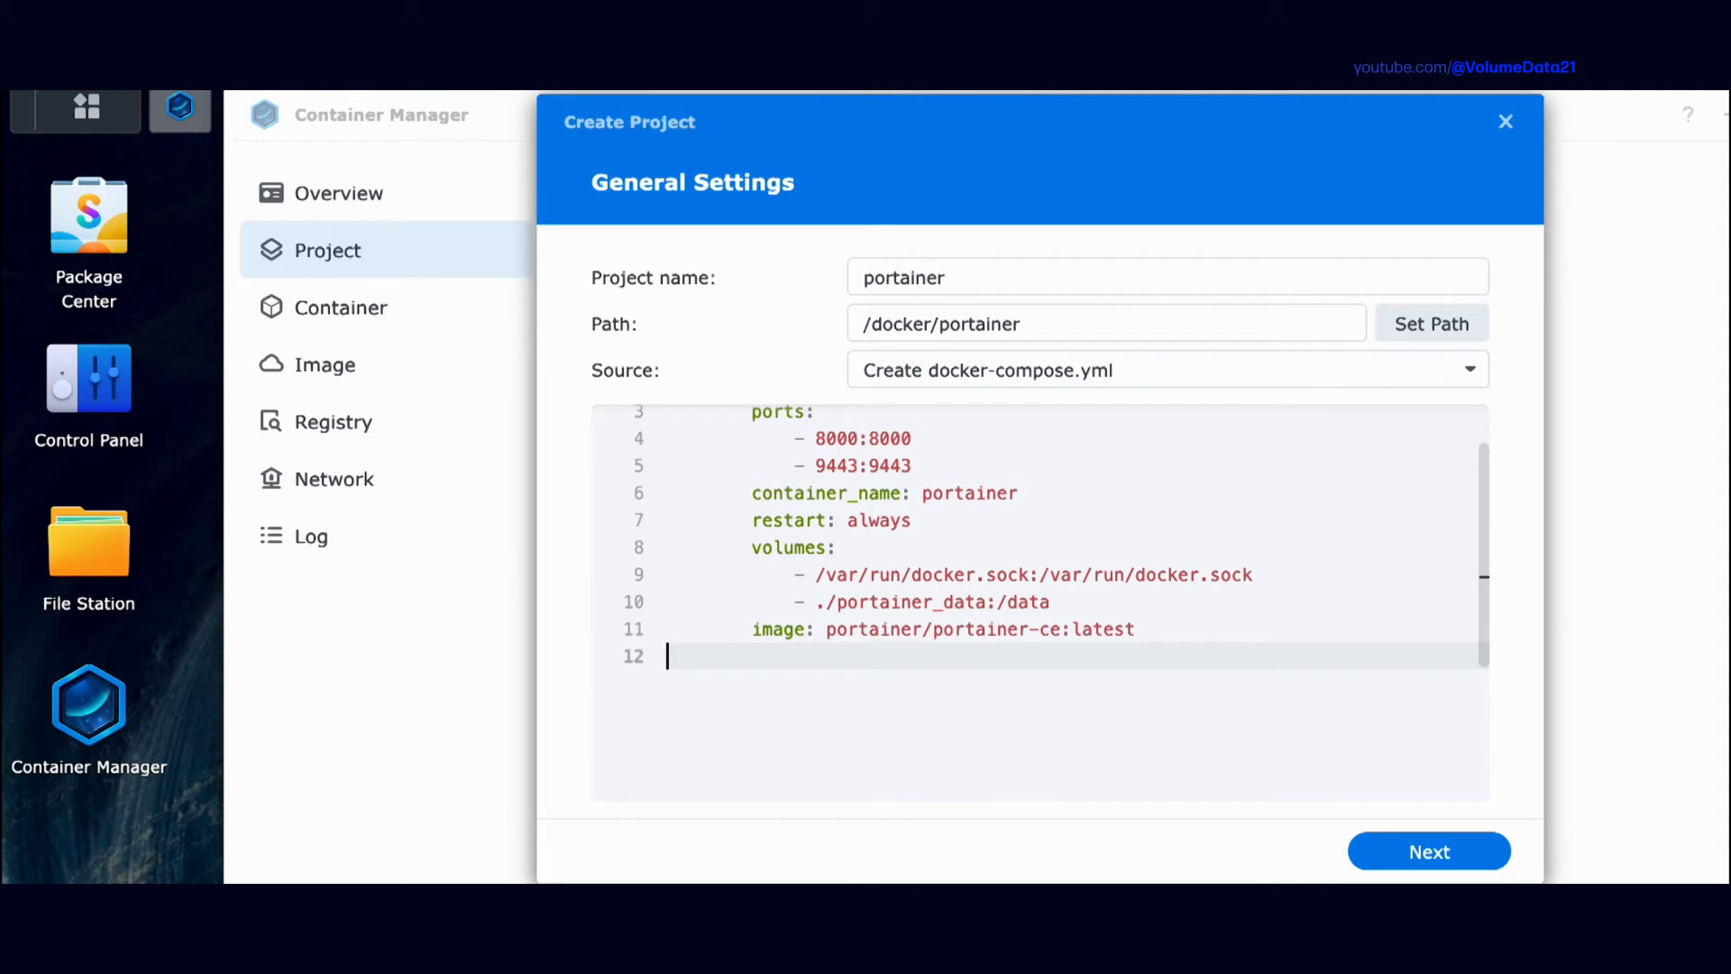
key("BackSpace")
scroll(1082, 607, "up", 1)
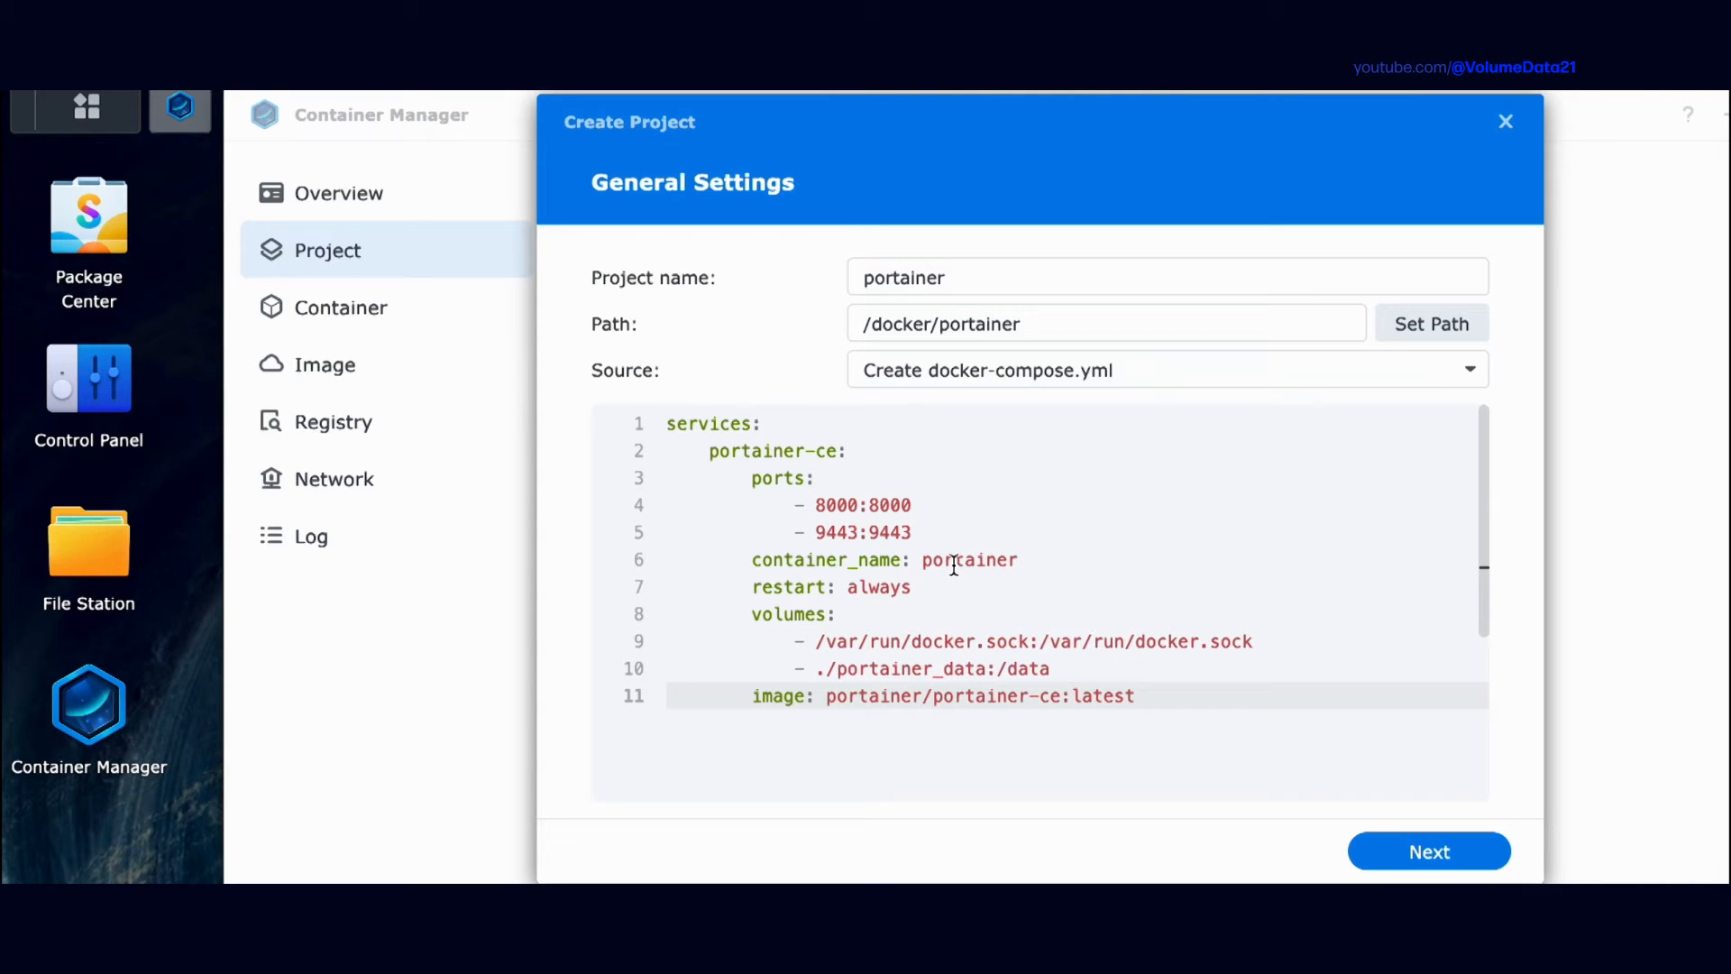
- Check the 9443 host port, create and start the project without a Web Station portal, and close the build output
double_click(842, 532)
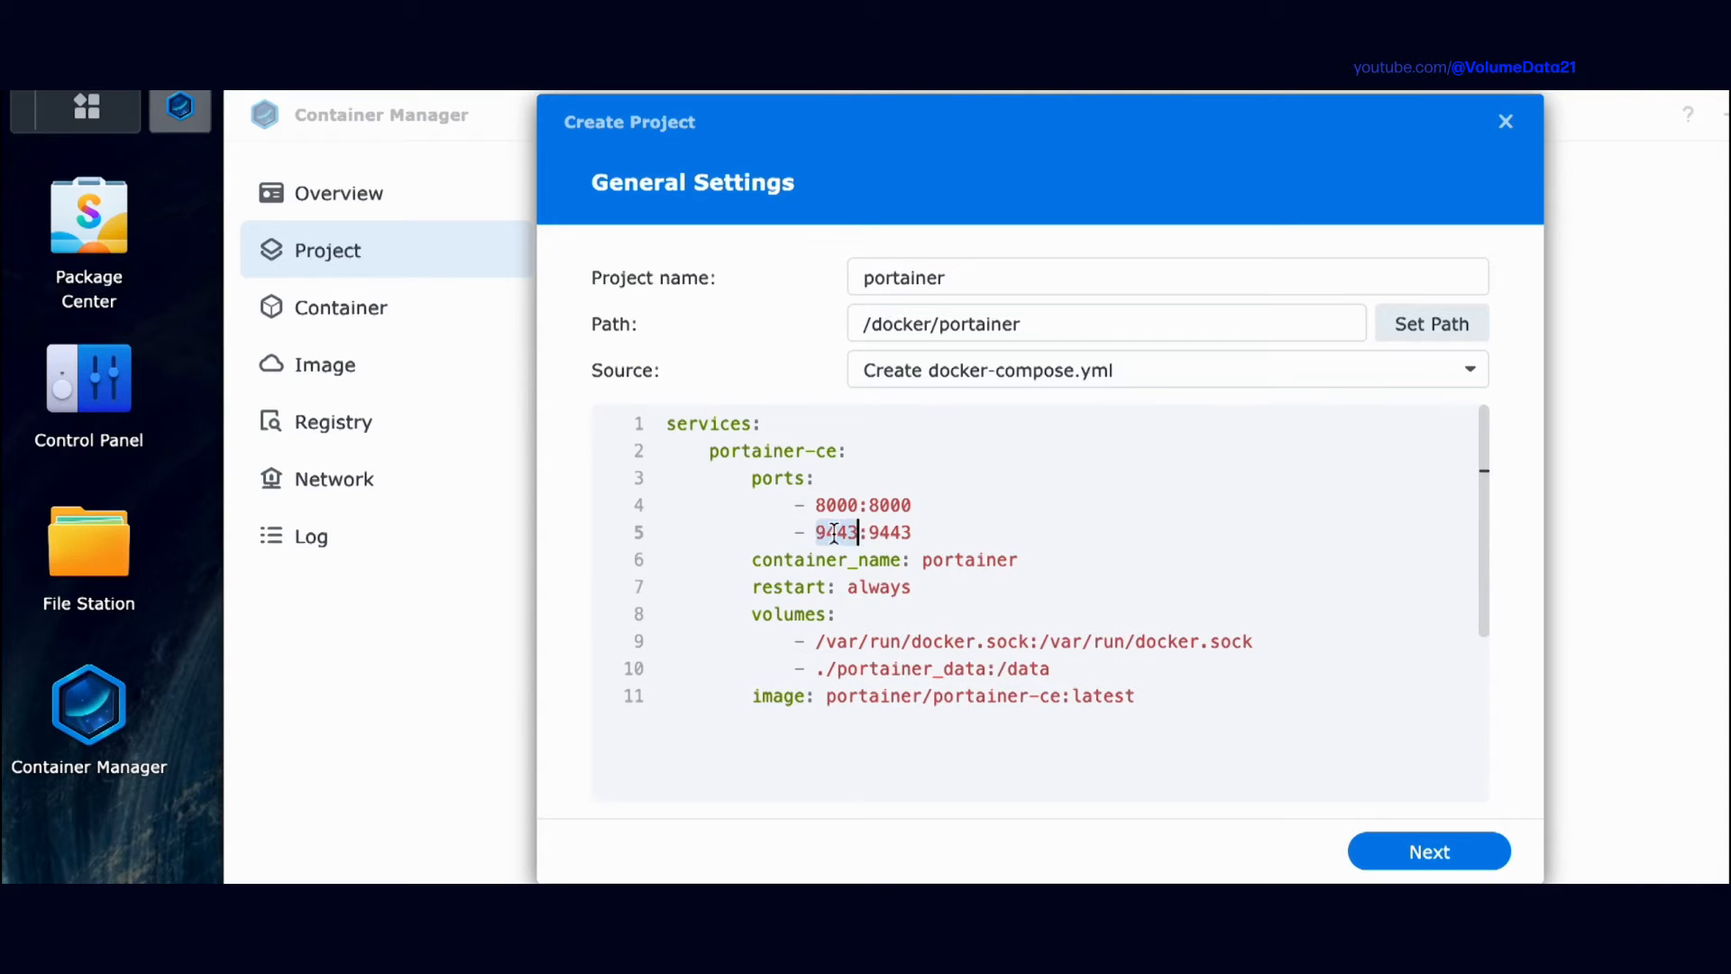
left_click(1393, 849)
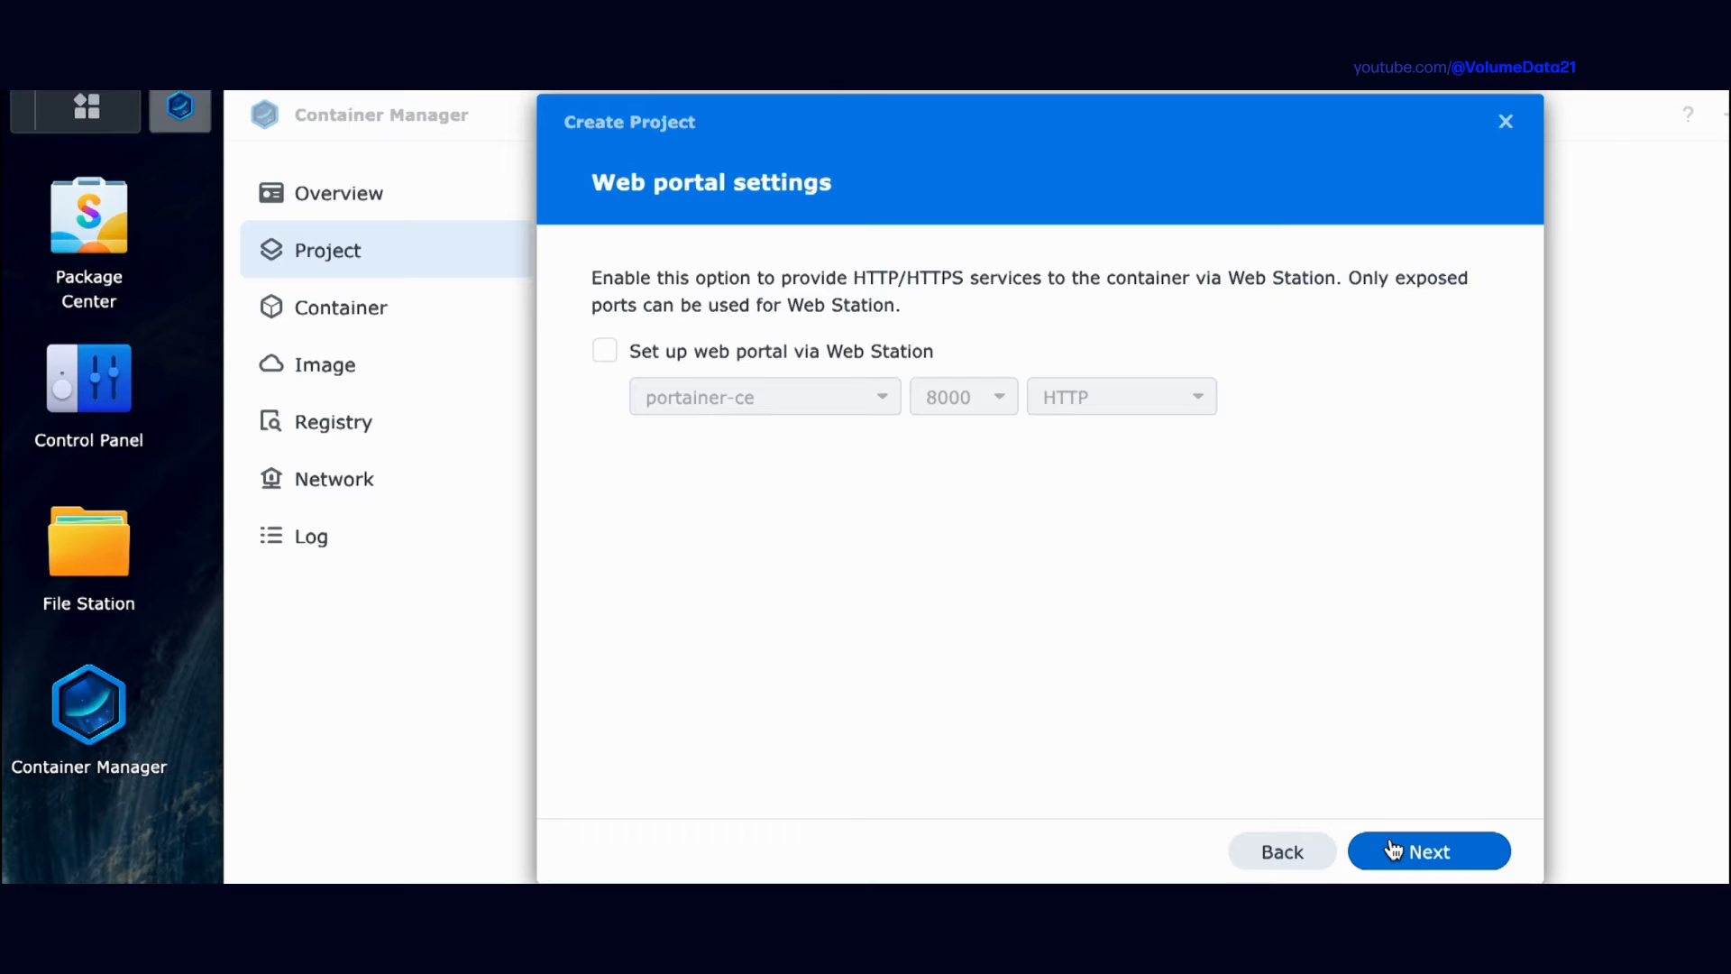
left_click(1461, 861)
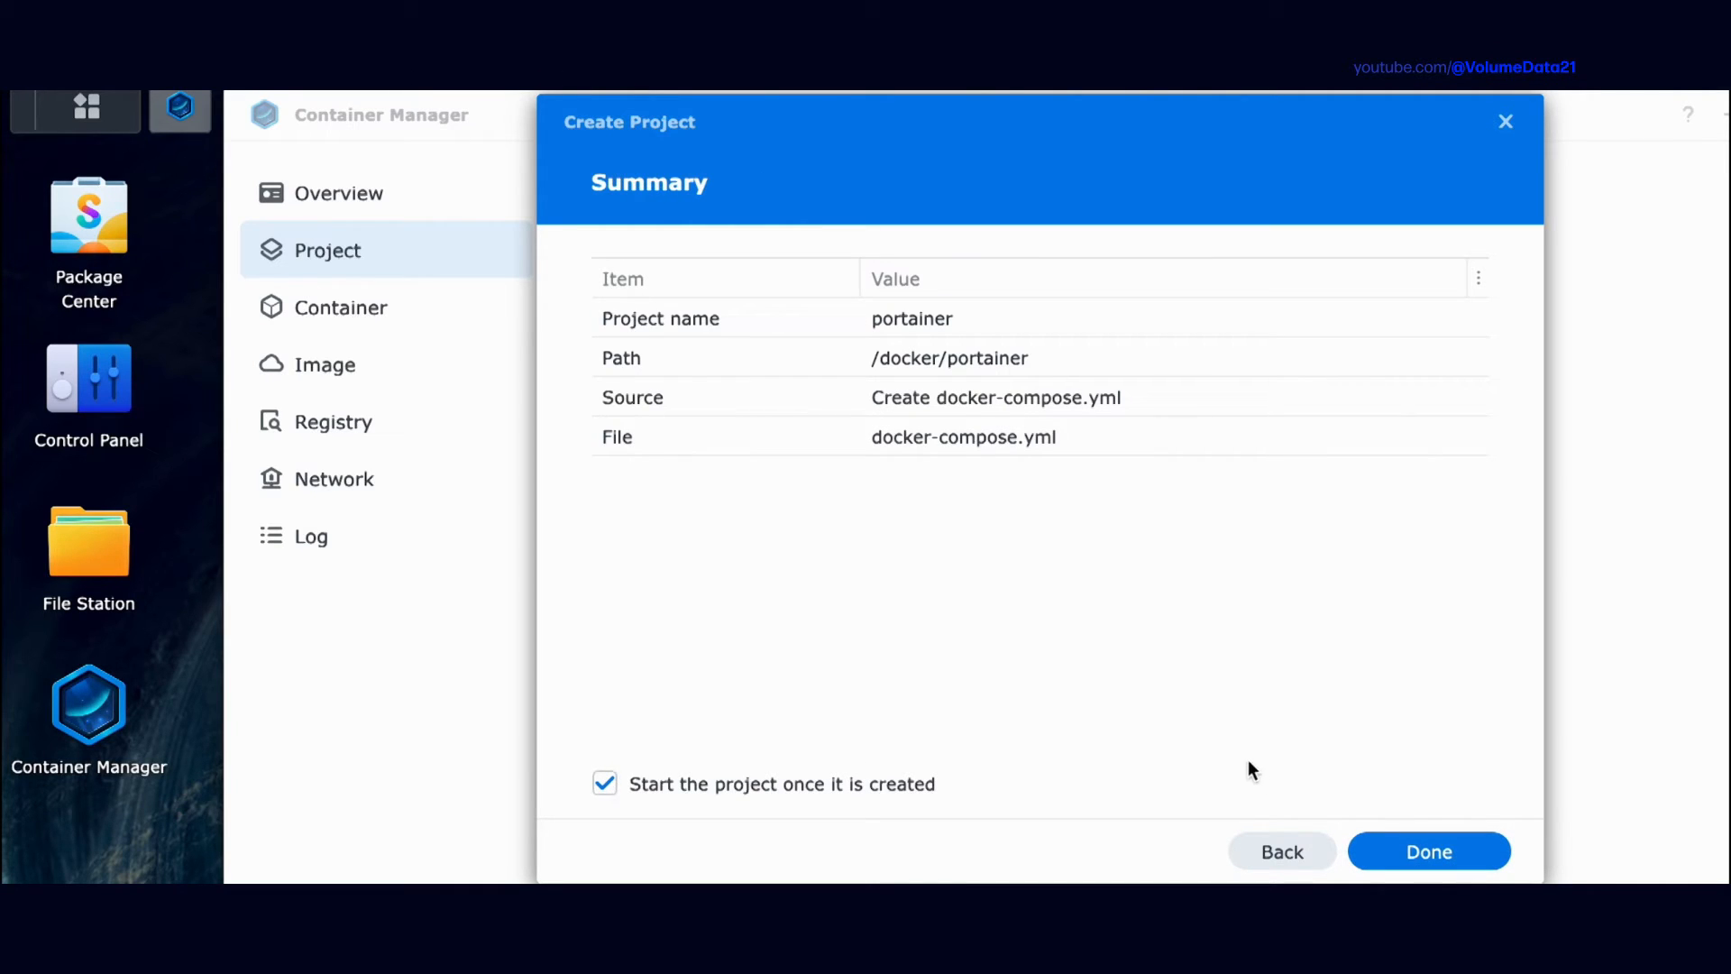
left_click(1431, 857)
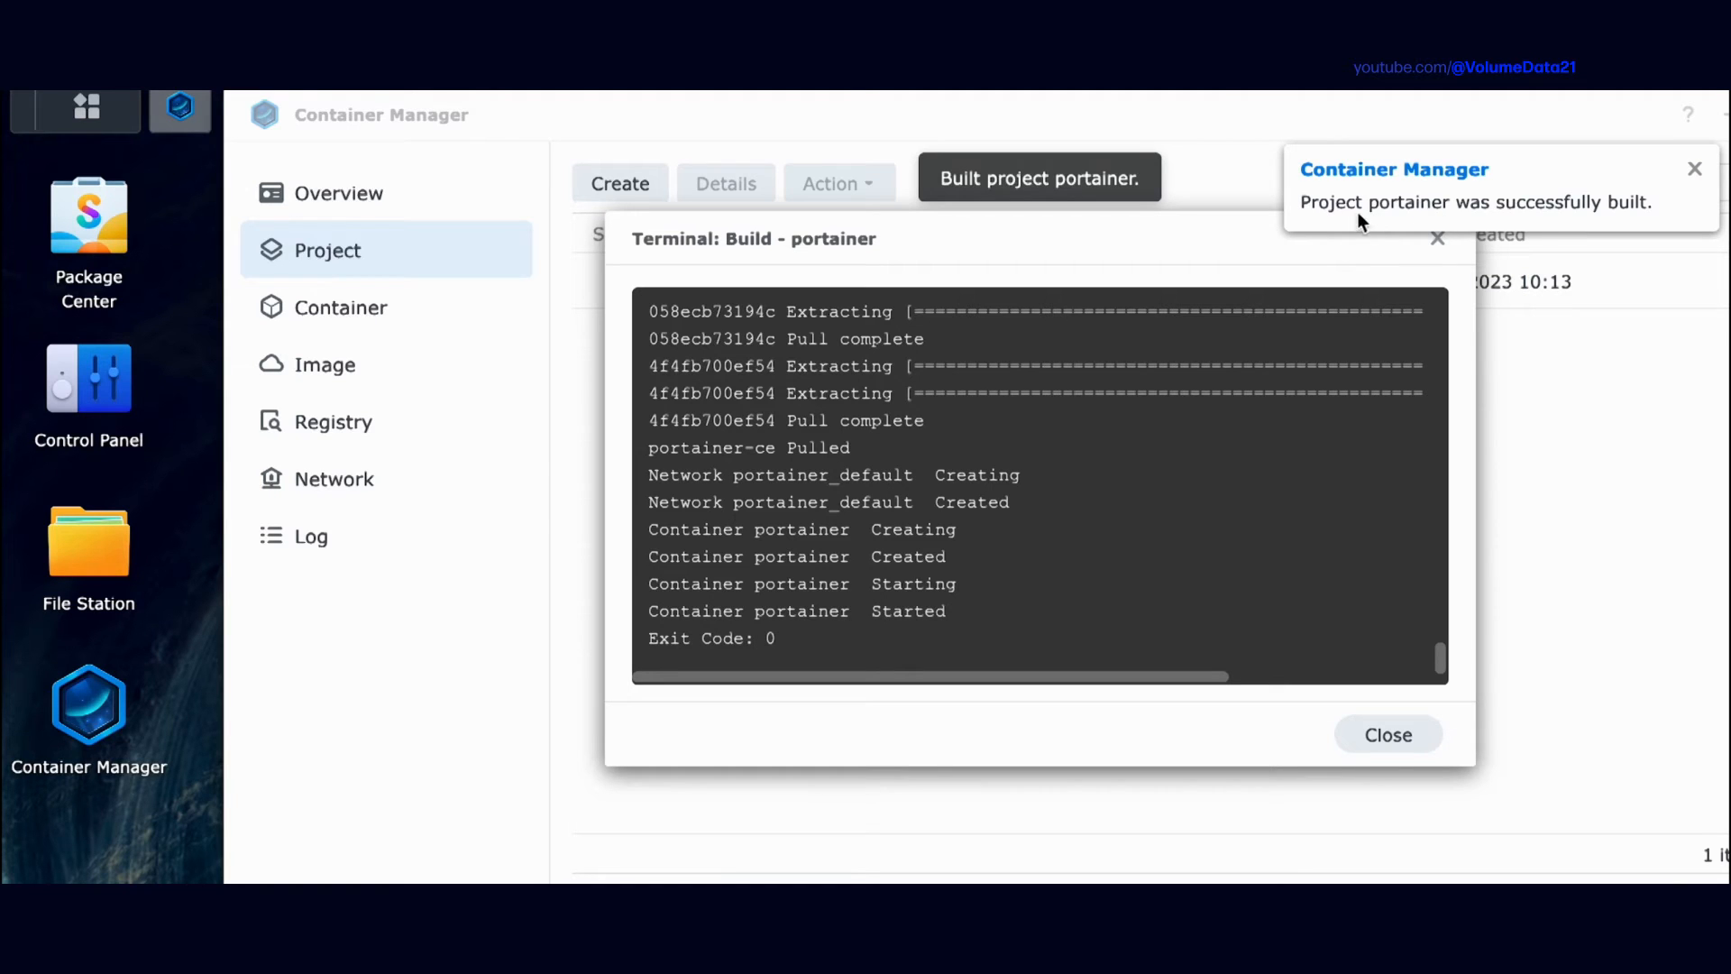
left_click(1694, 170)
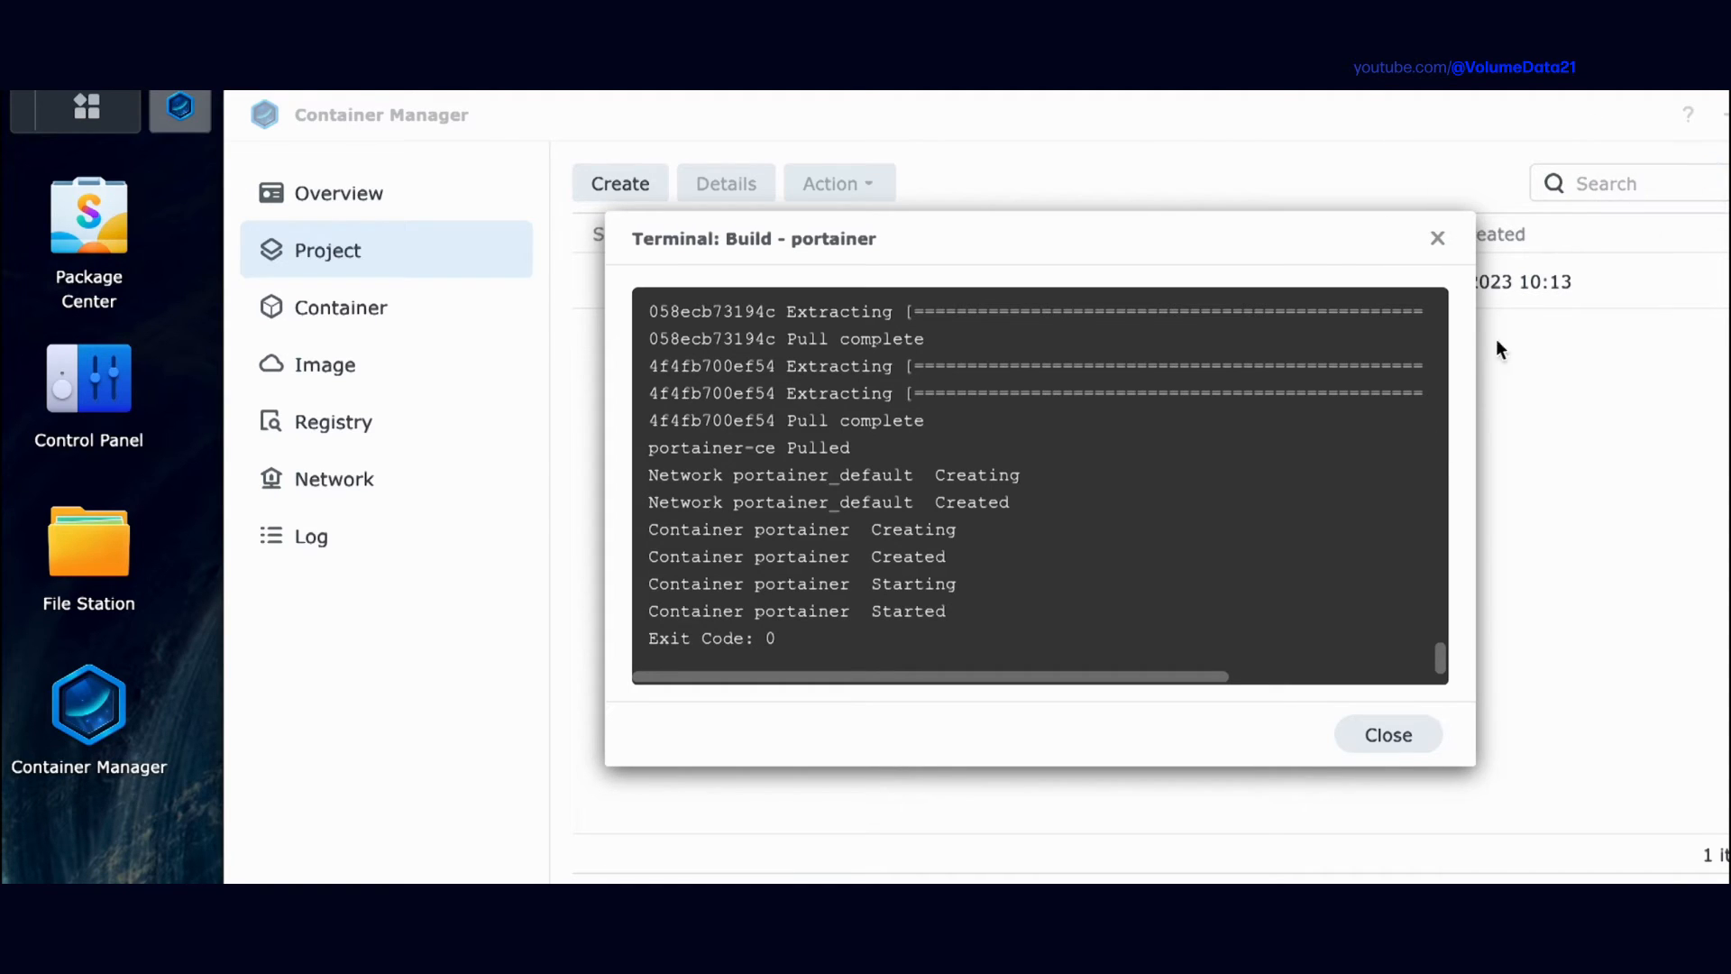
left_click(1380, 735)
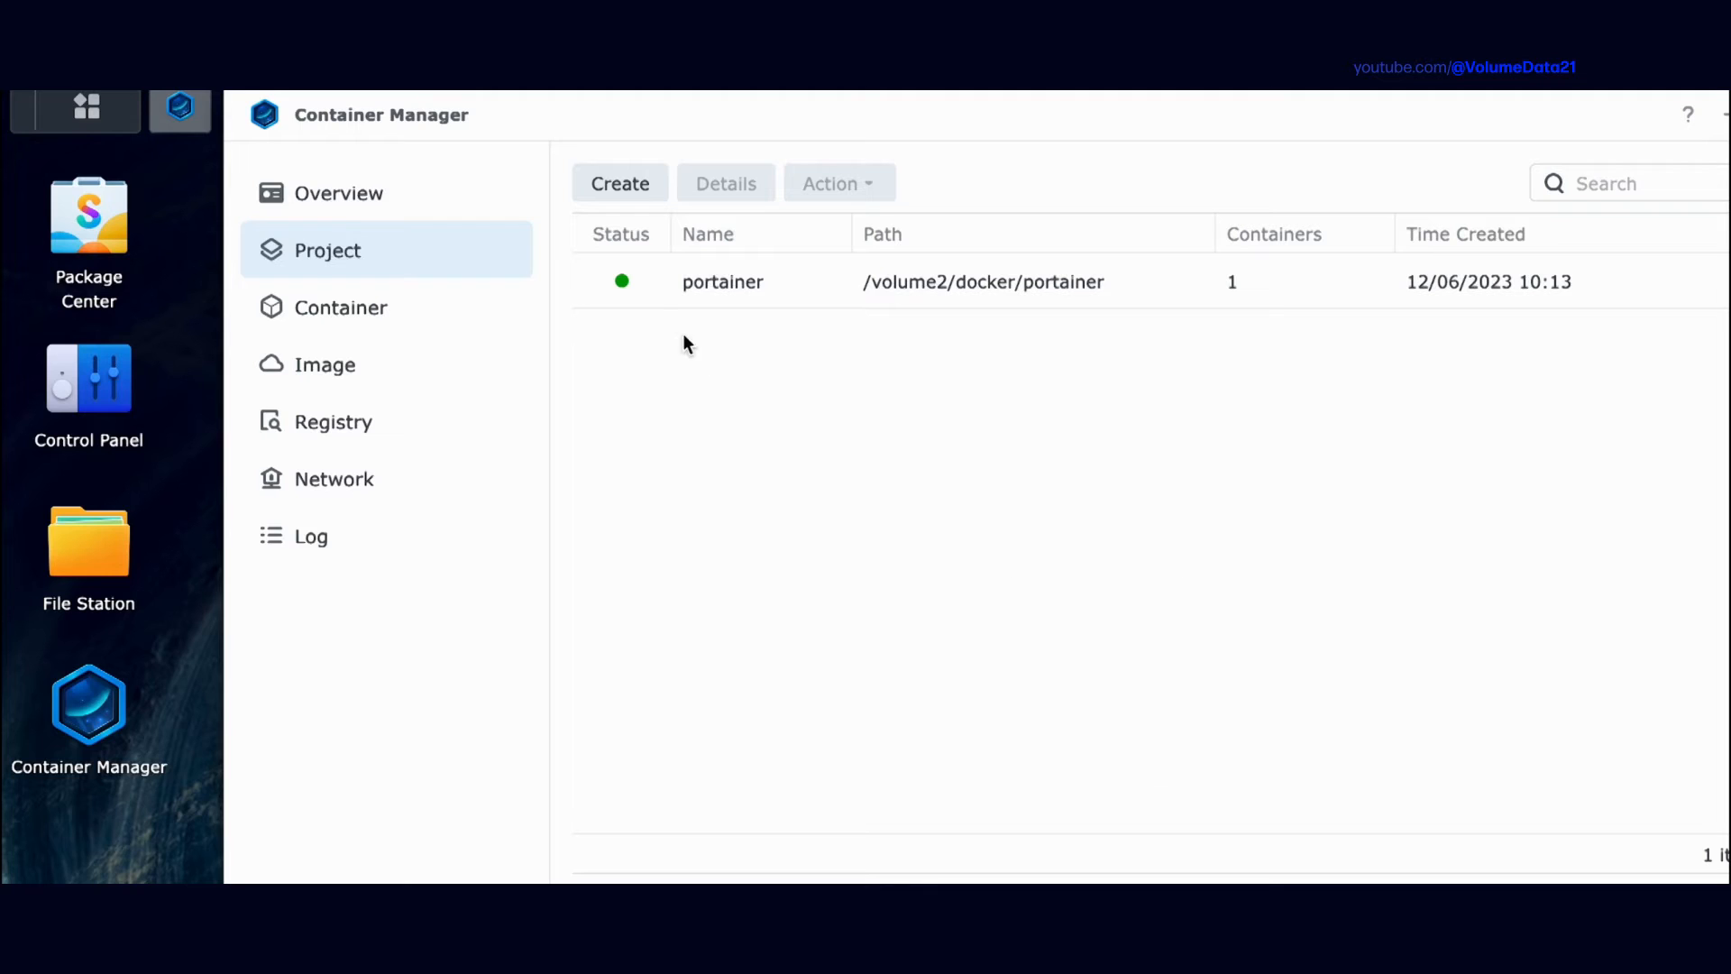
- Review the container and project lists, then stop the freshrss container and delete it
left_click(371, 313)
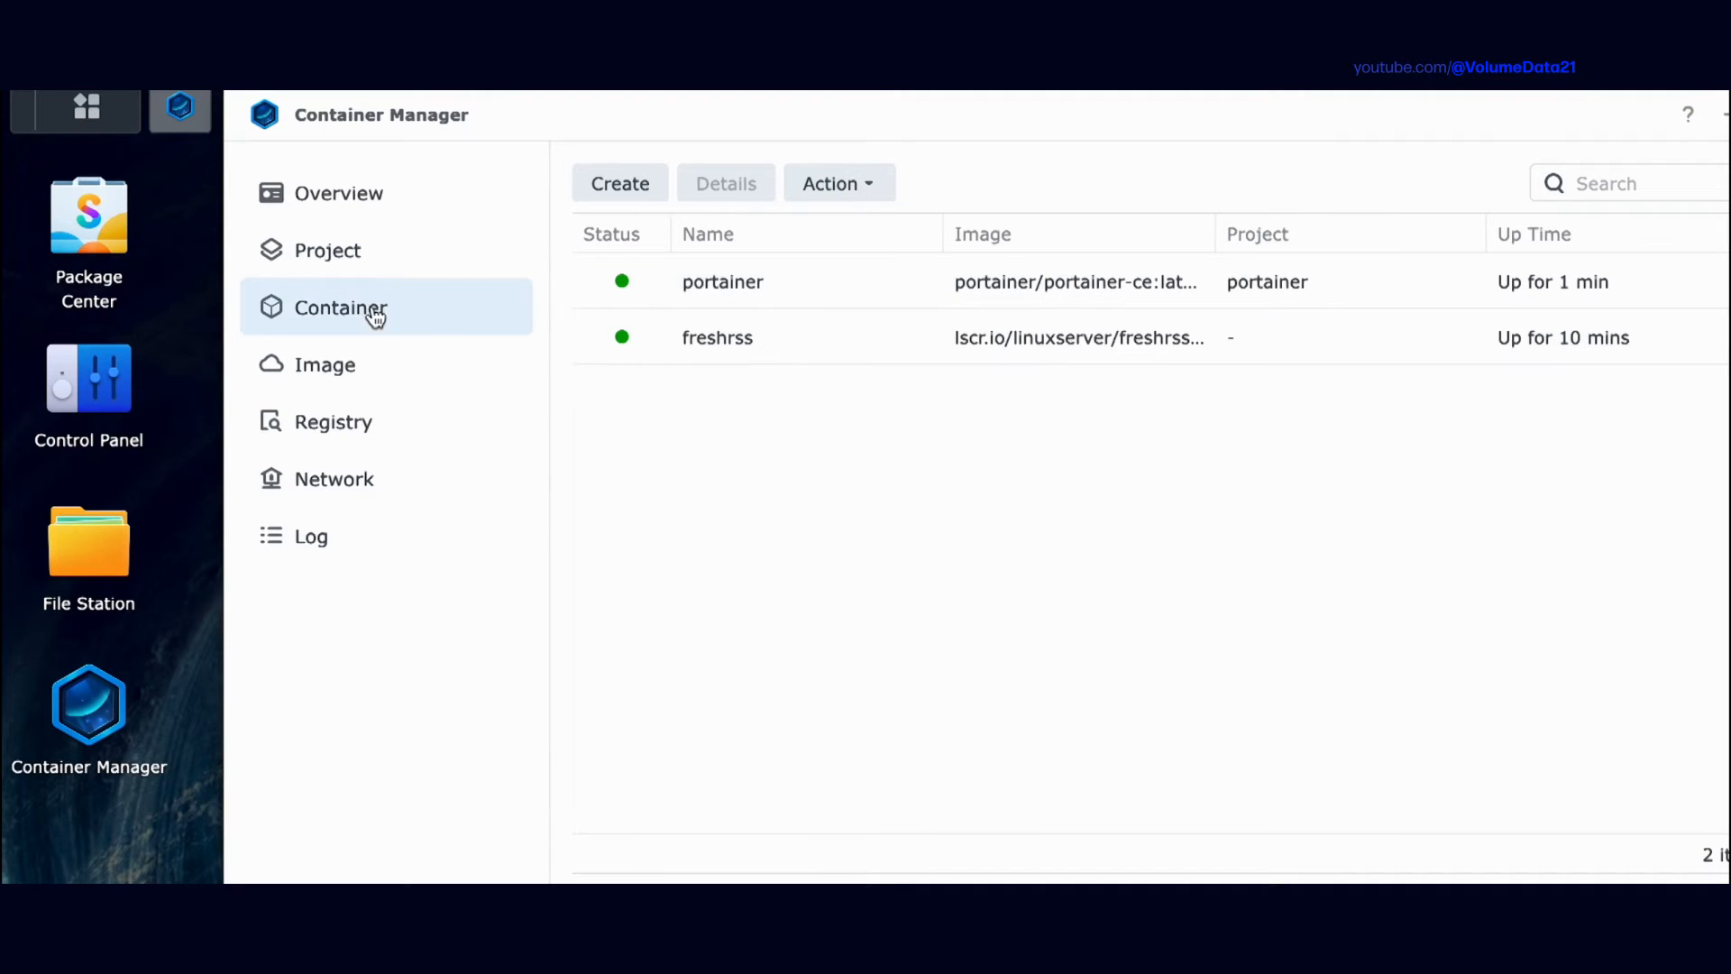
left_click(436, 270)
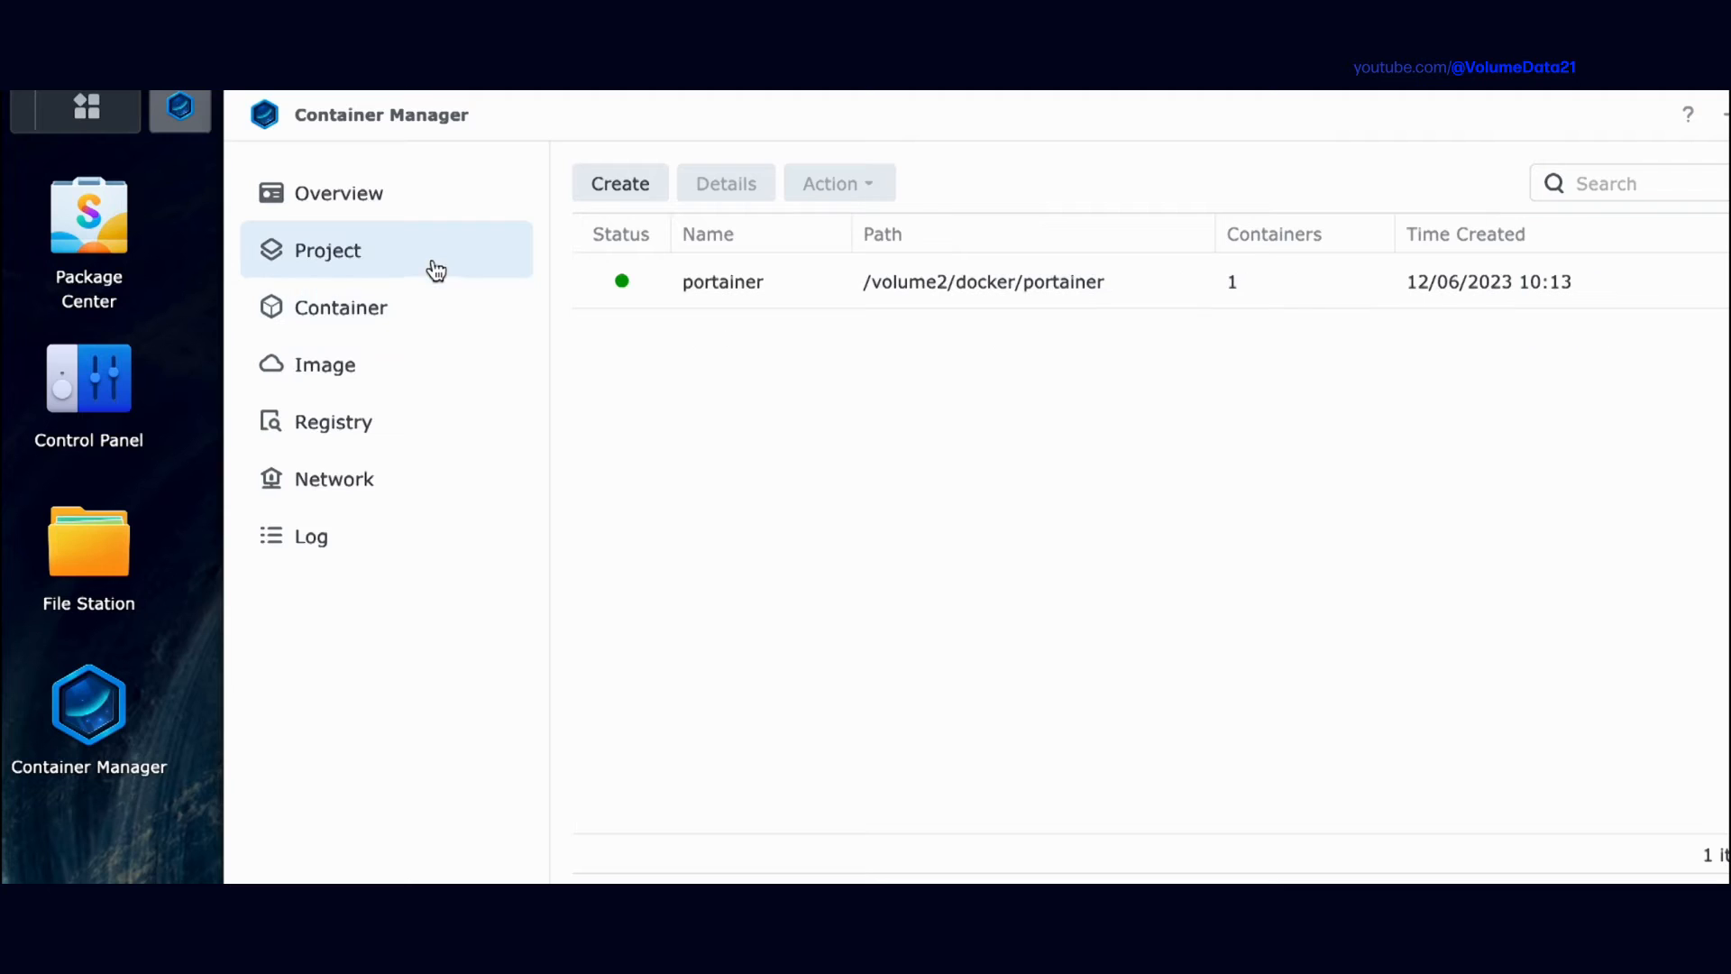
left_click(442, 326)
right_click(988, 355)
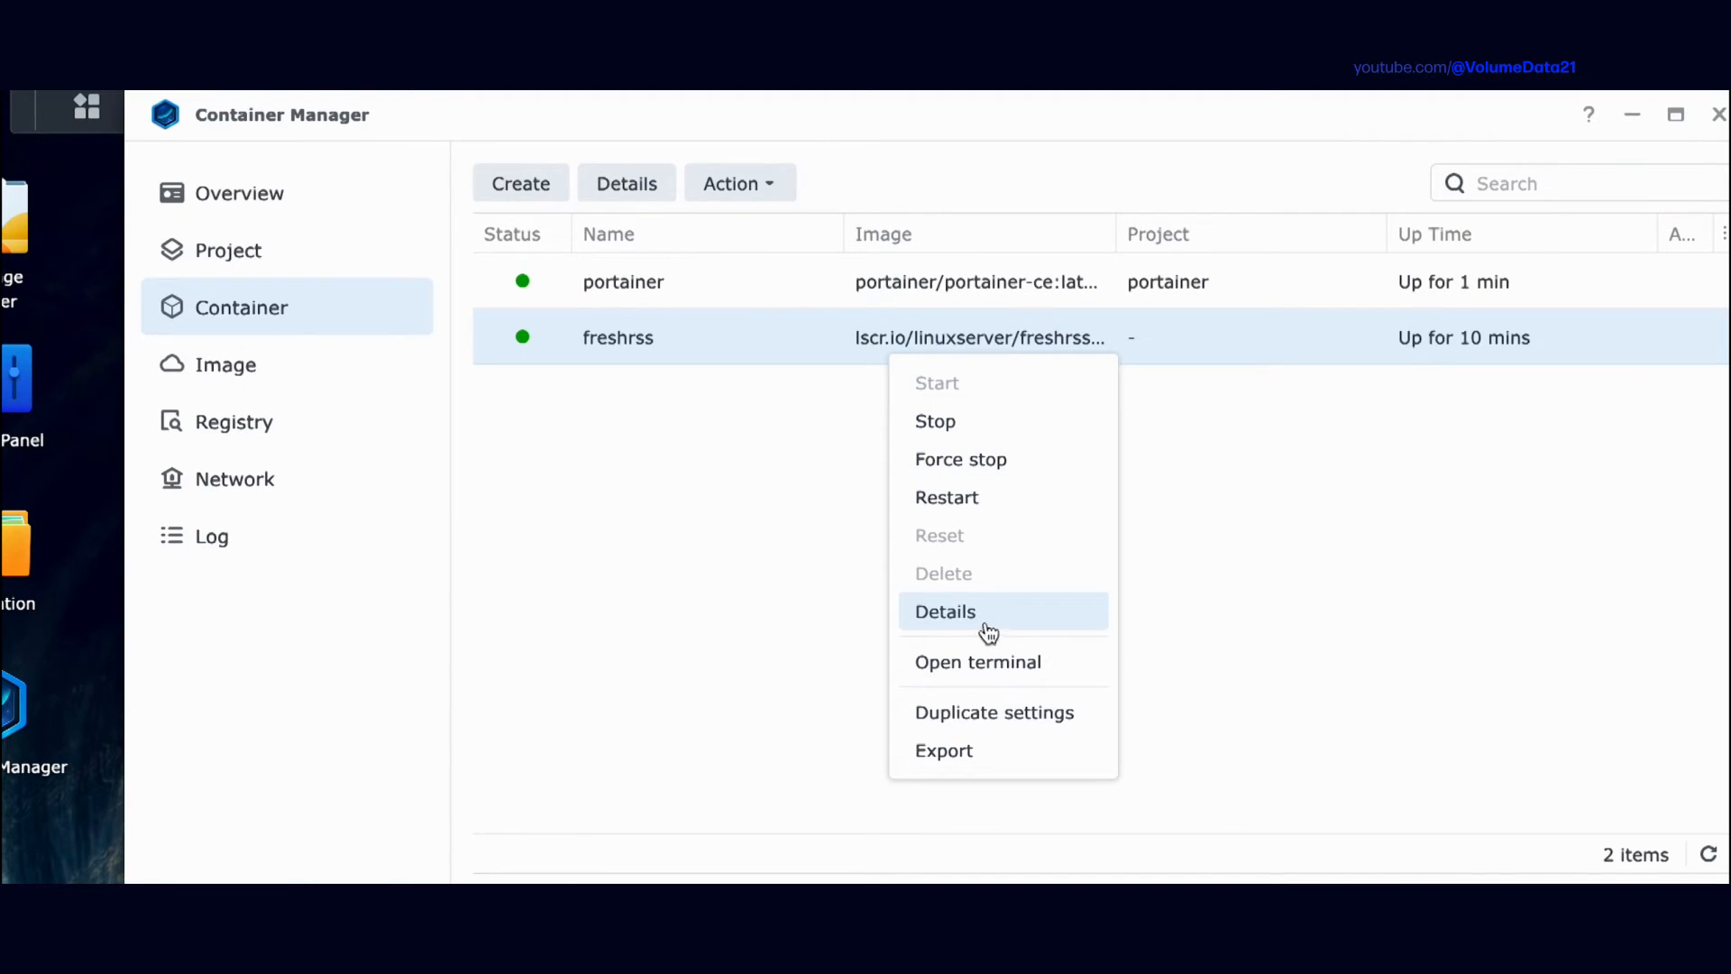
left_click(963, 431)
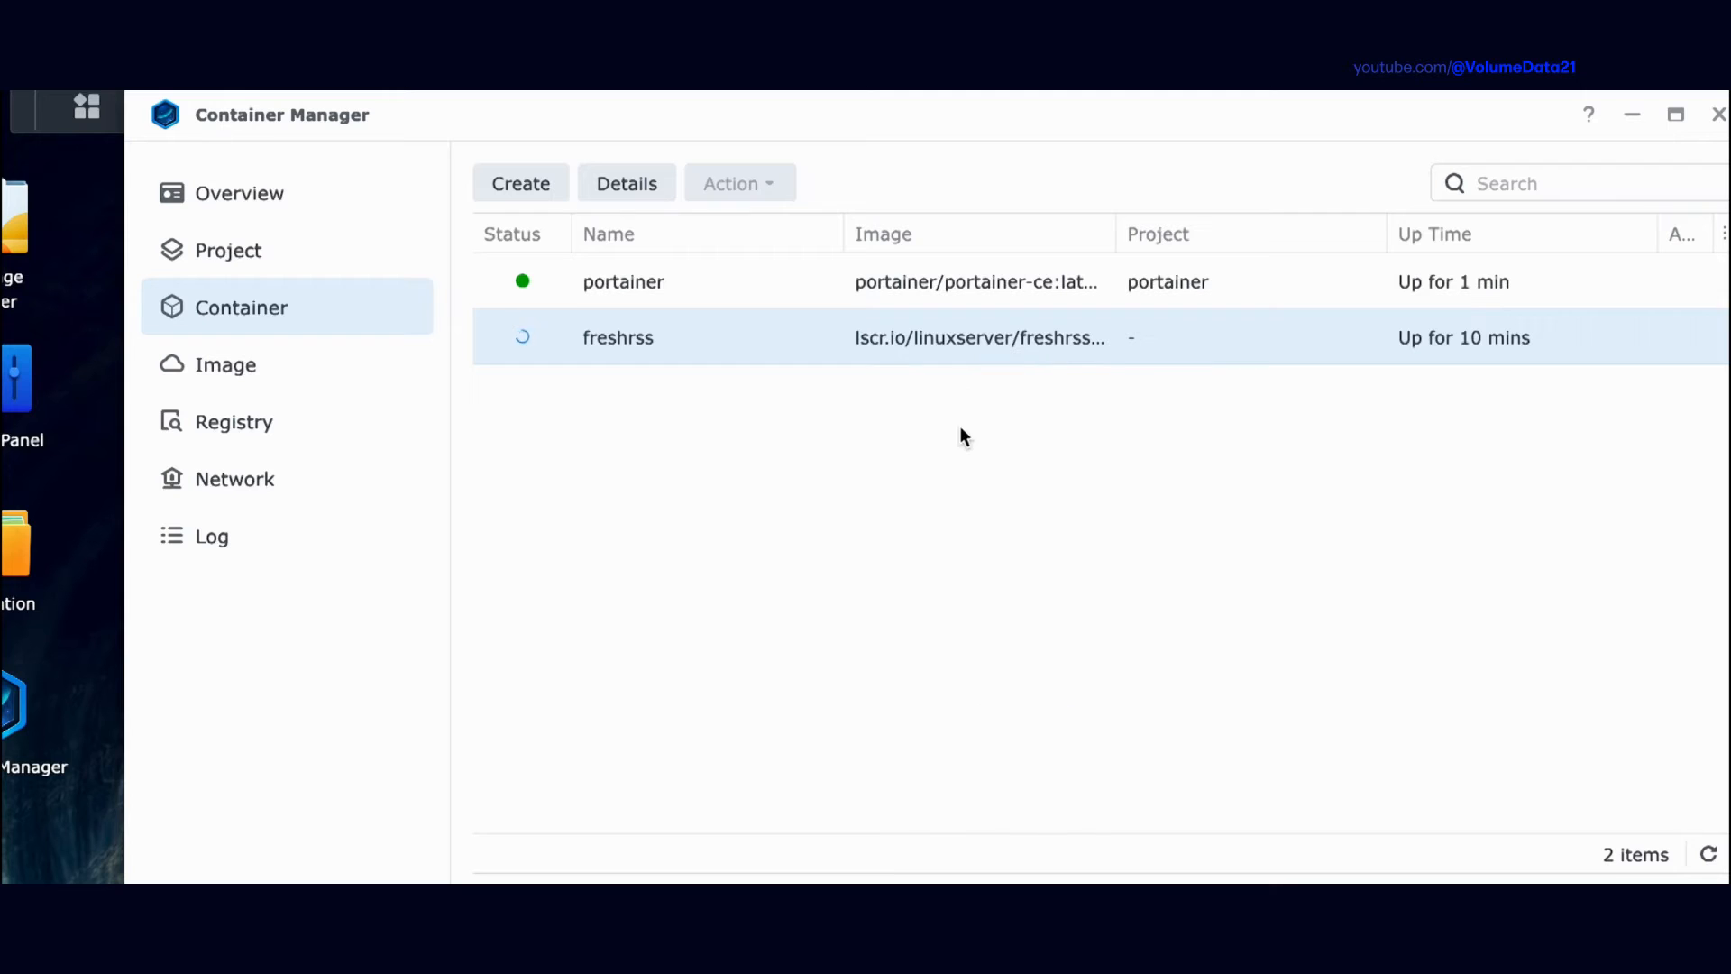
right_click(713, 356)
left_click(812, 578)
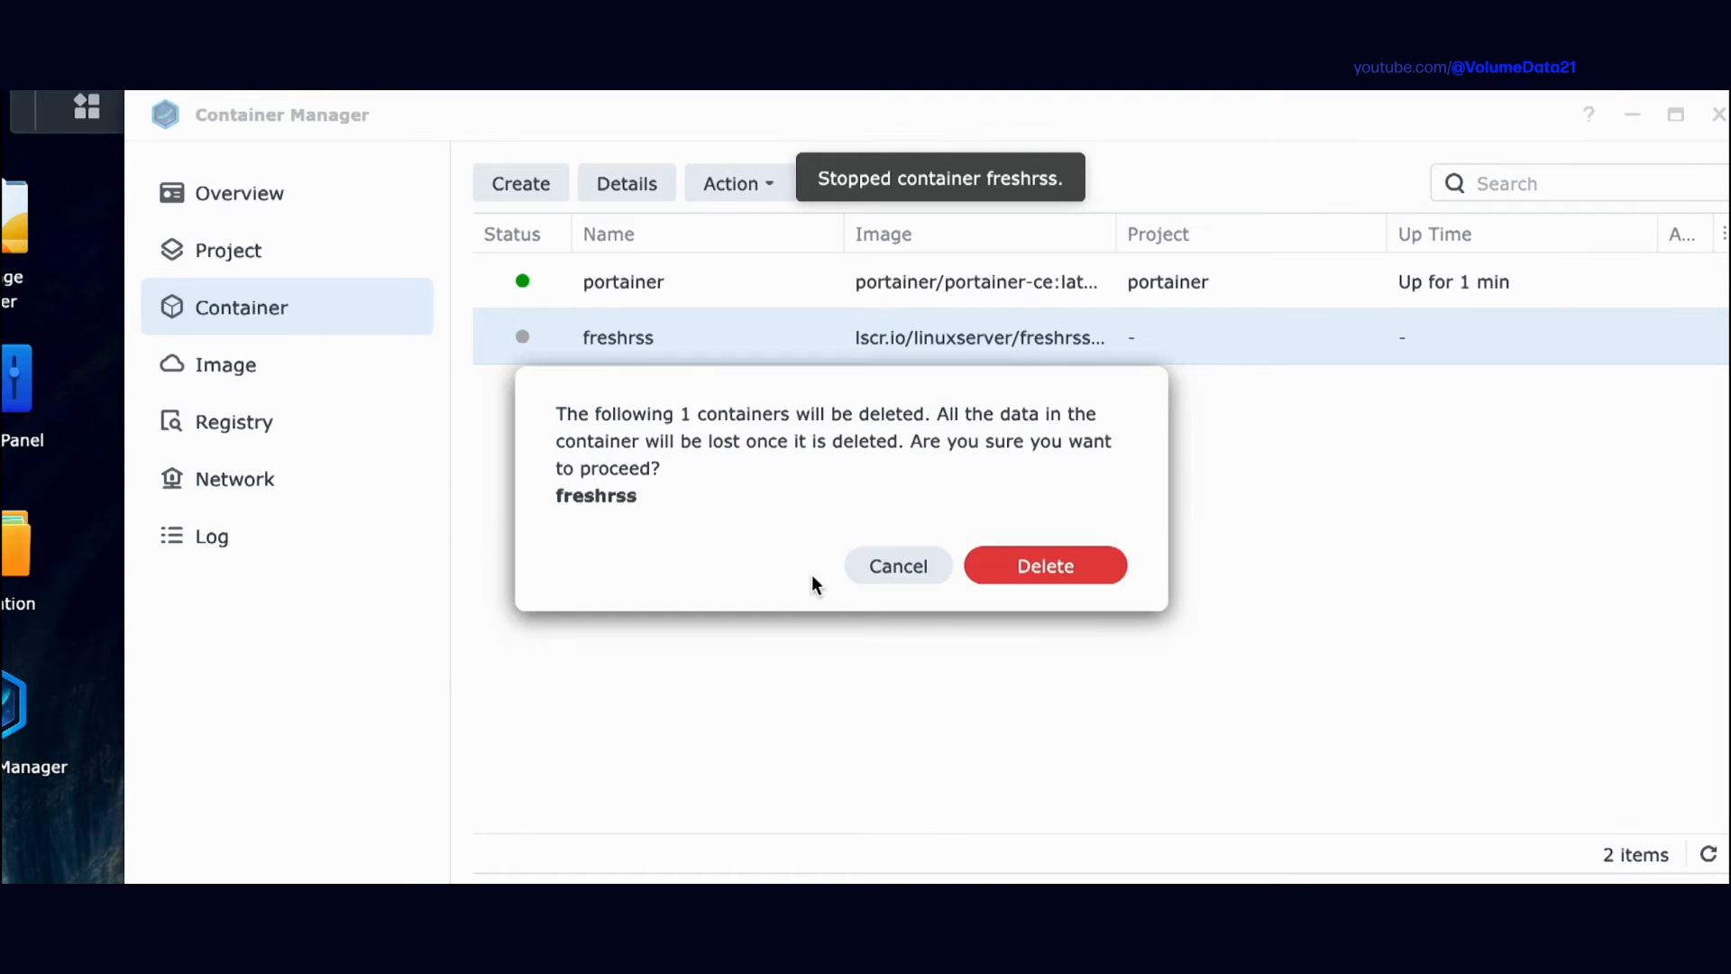
left_click(1098, 565)
left_click(347, 263)
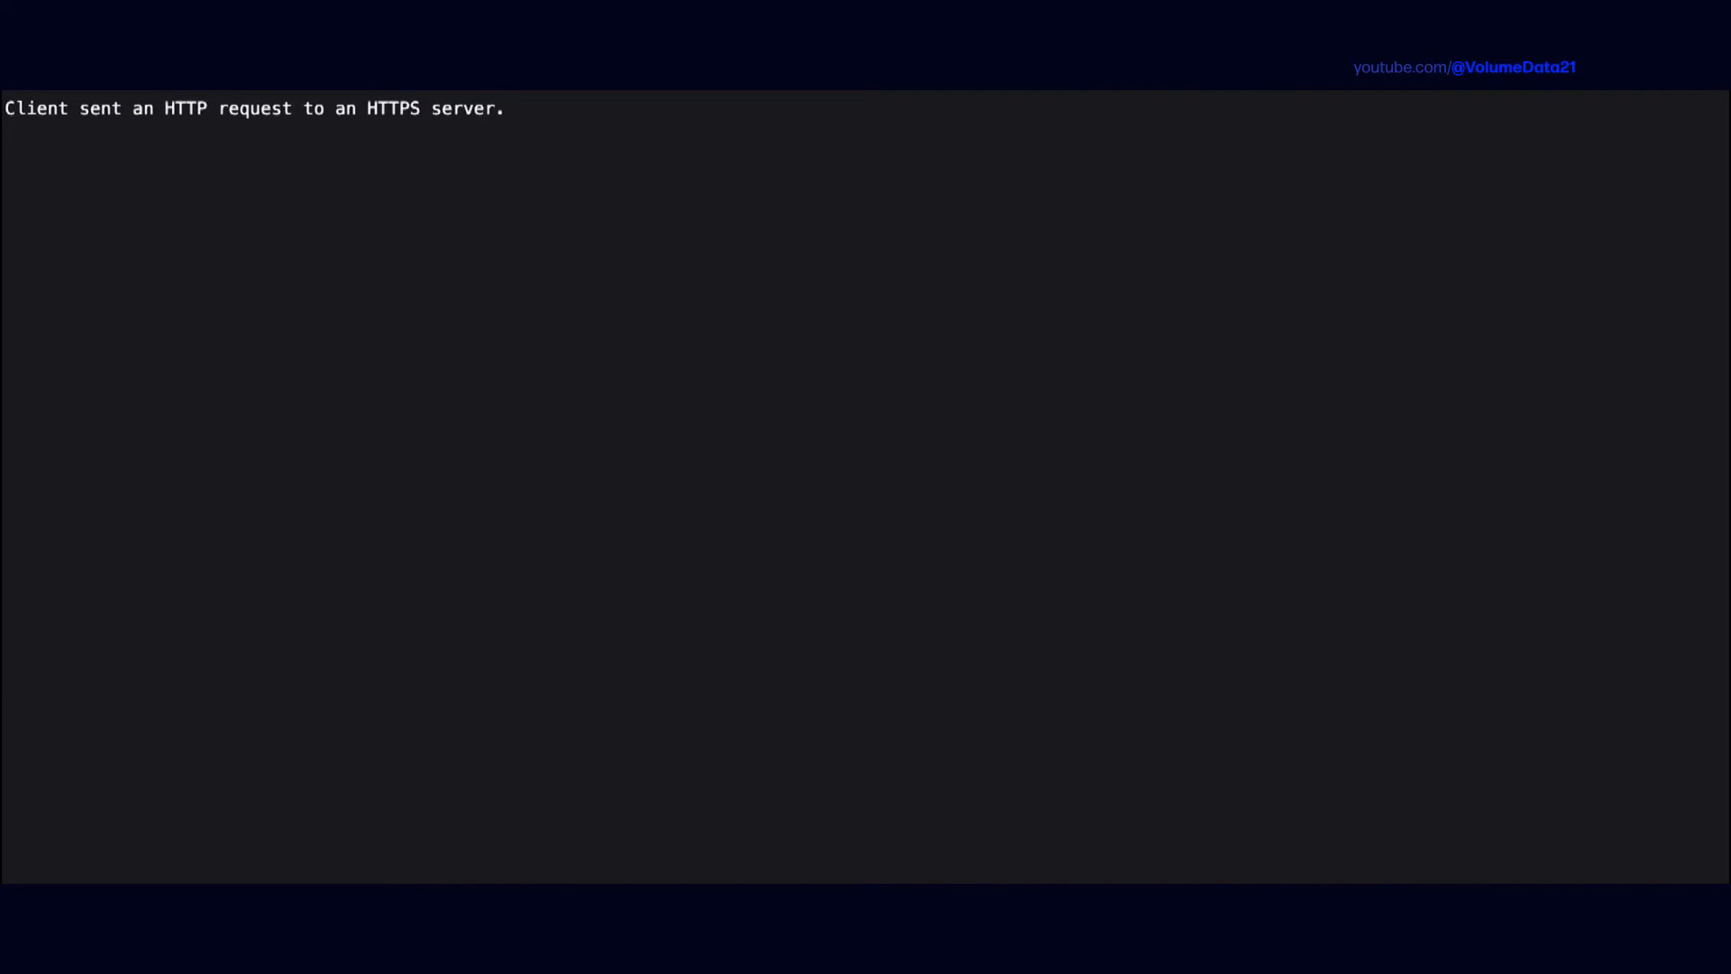
type("https://192.168.86.70:9443/")
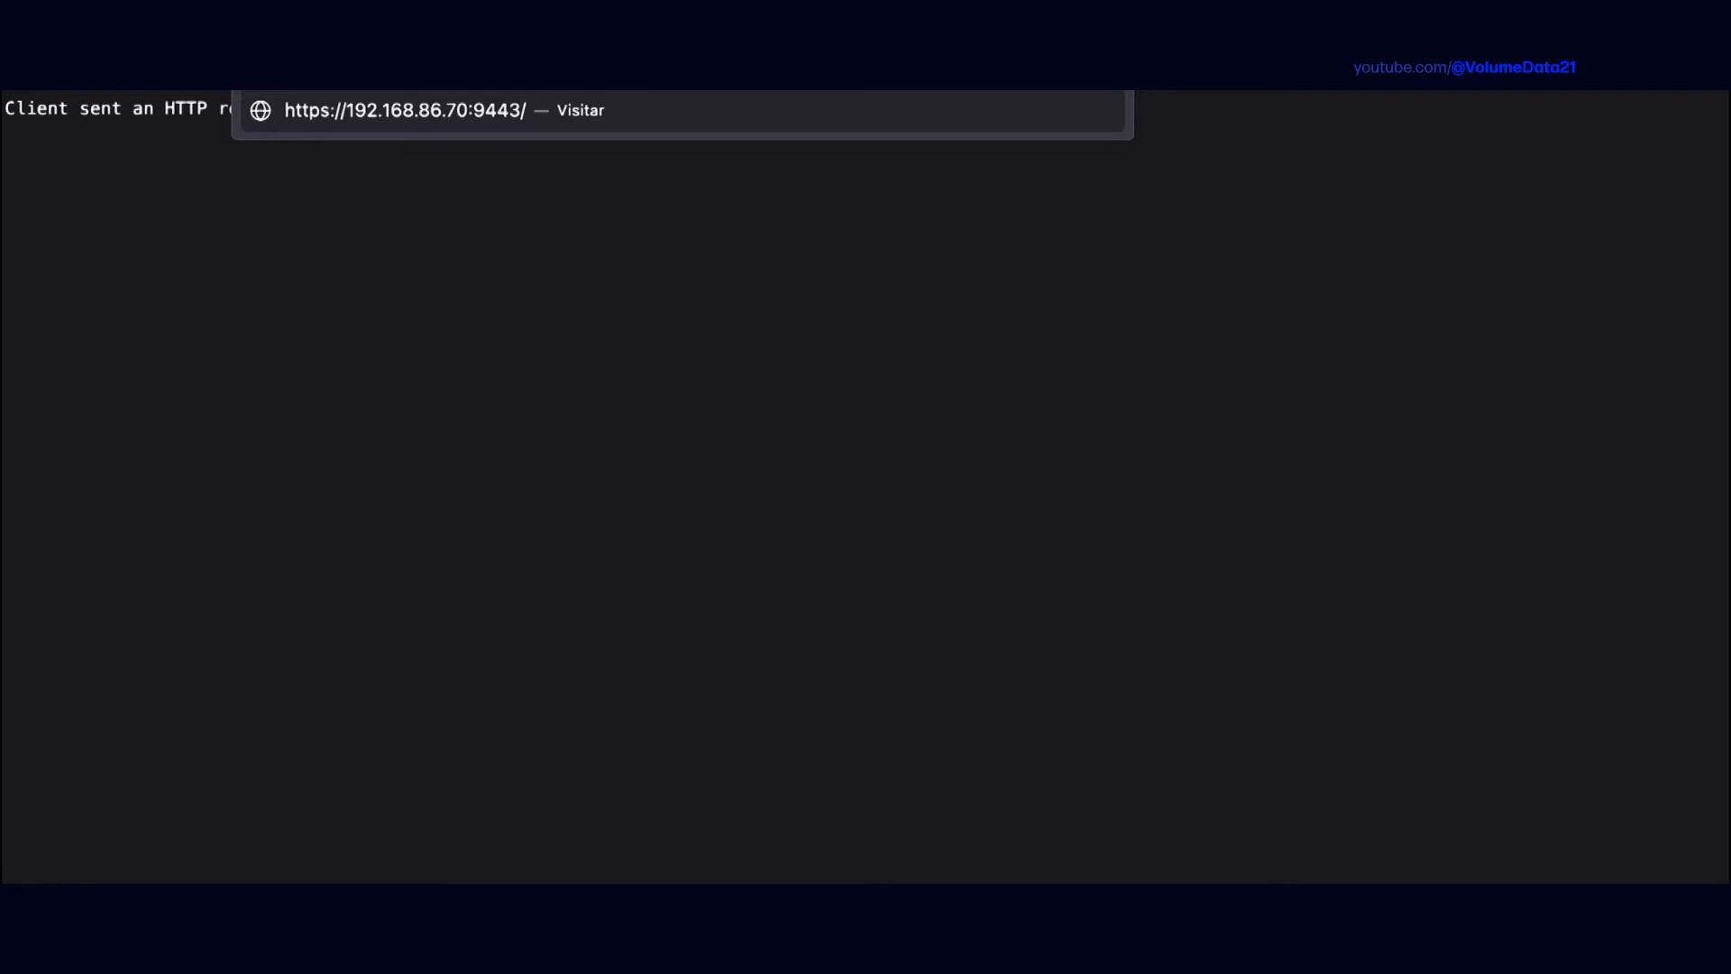
key("Return")
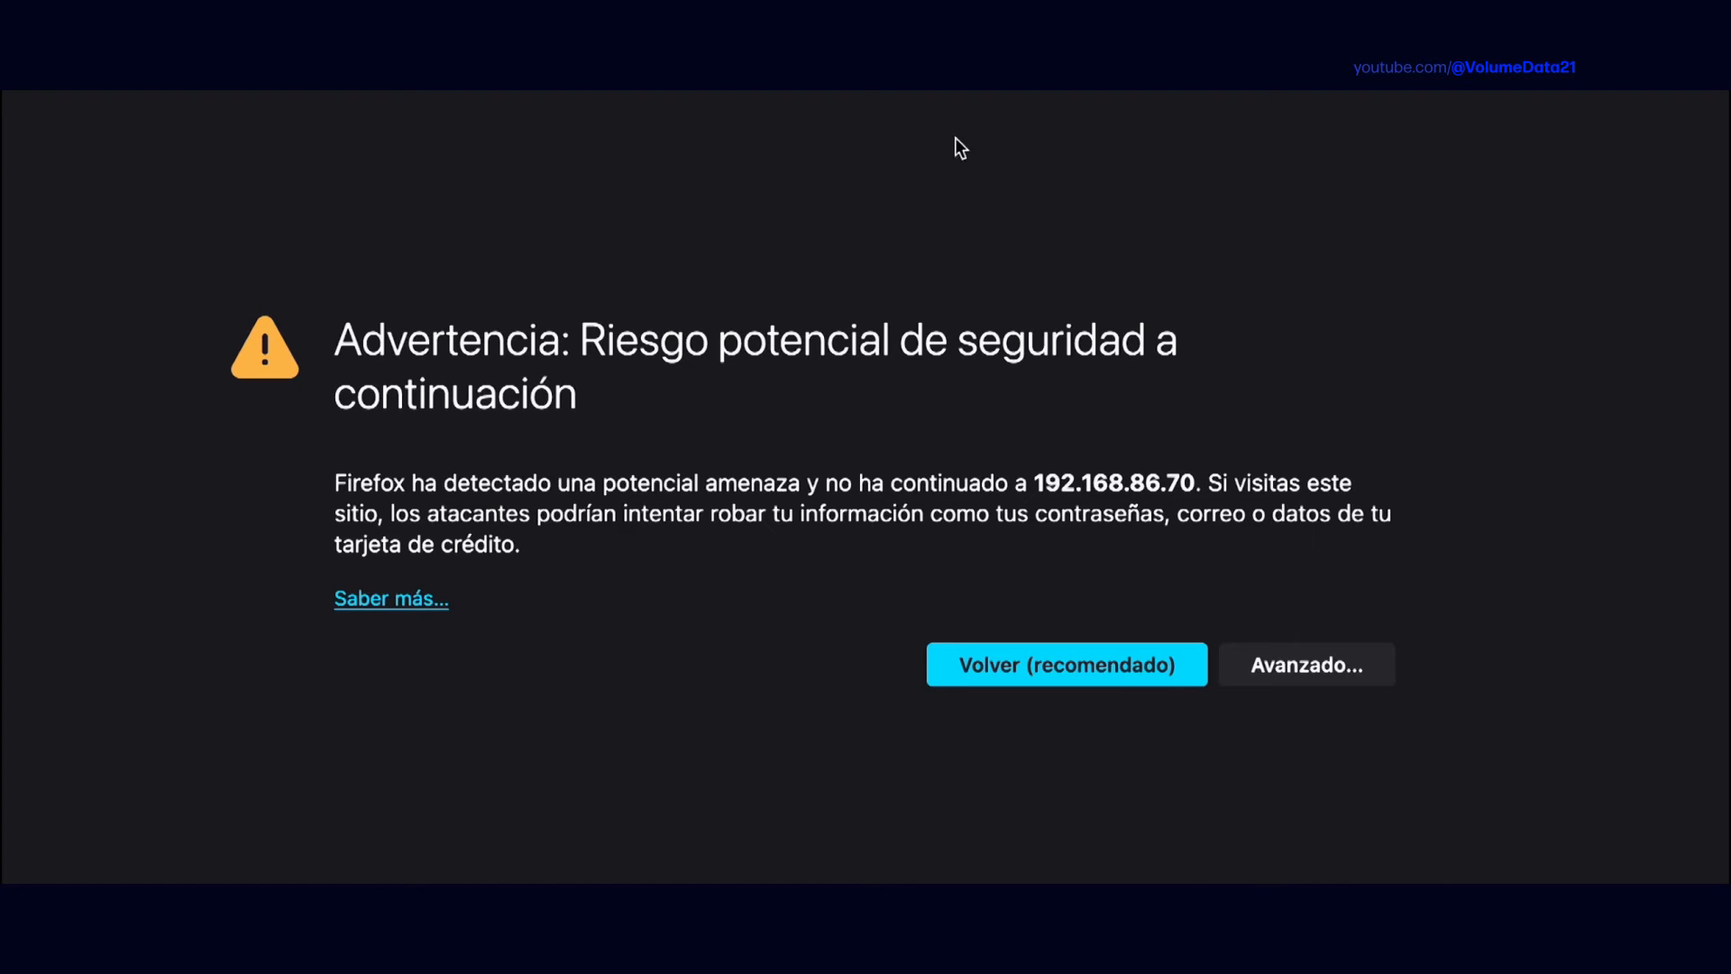
left_click(1393, 657)
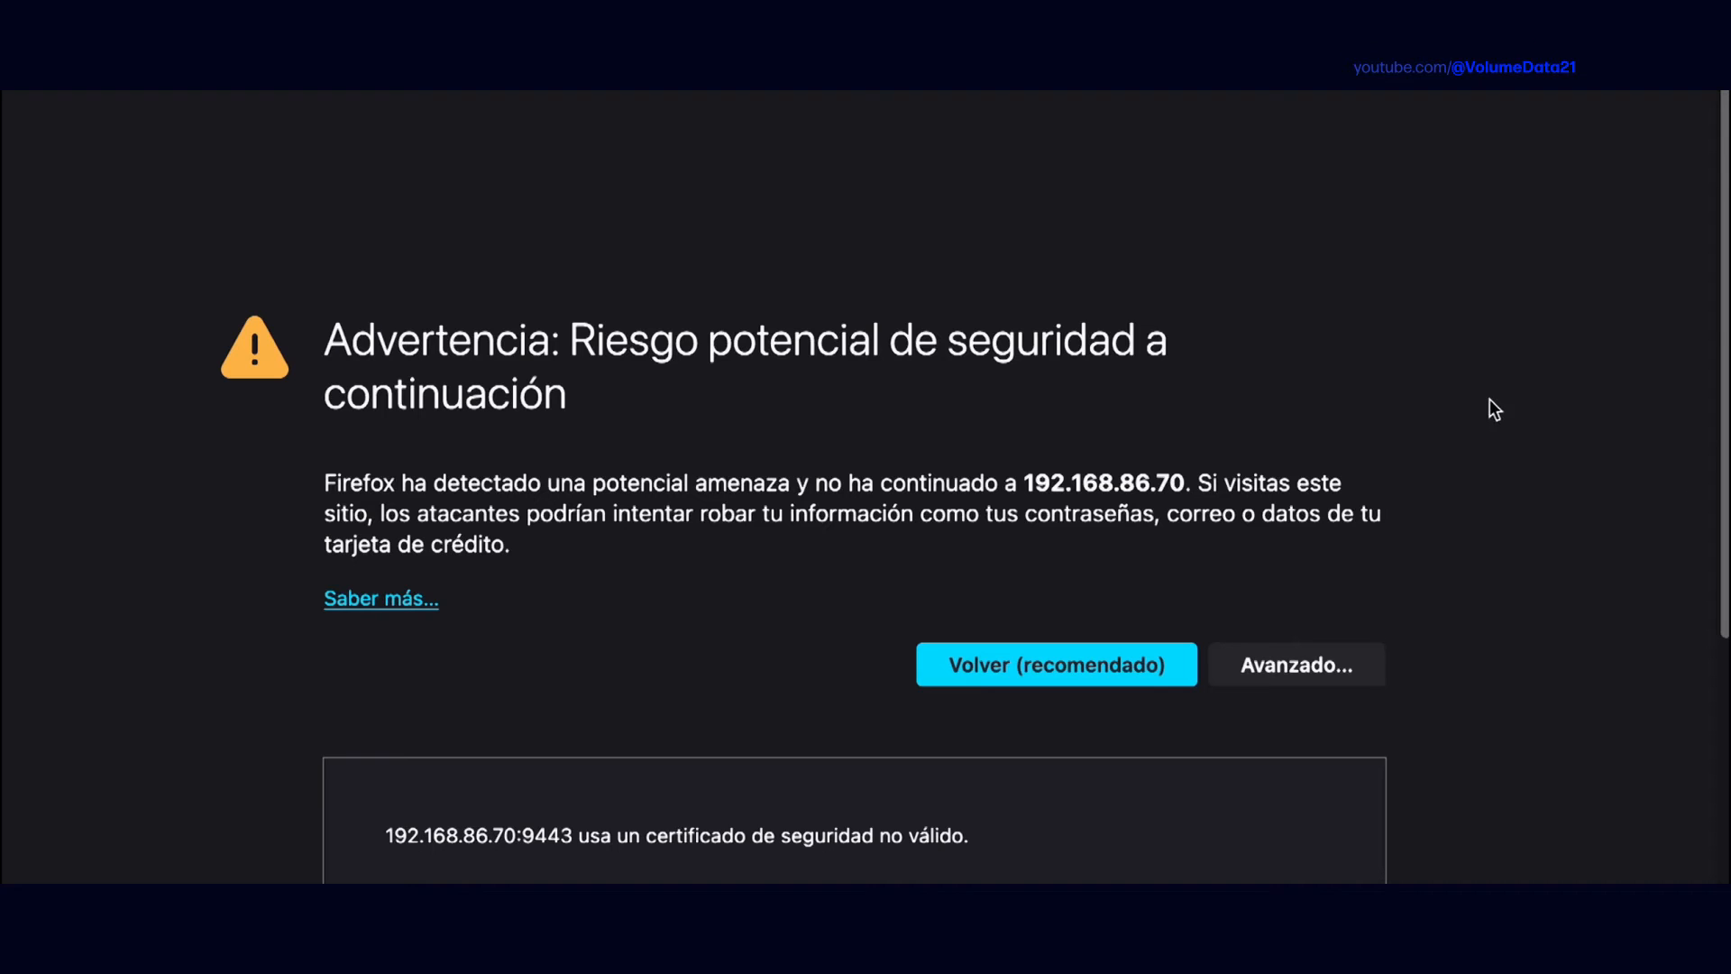
scroll(1576, 471, "down", 4)
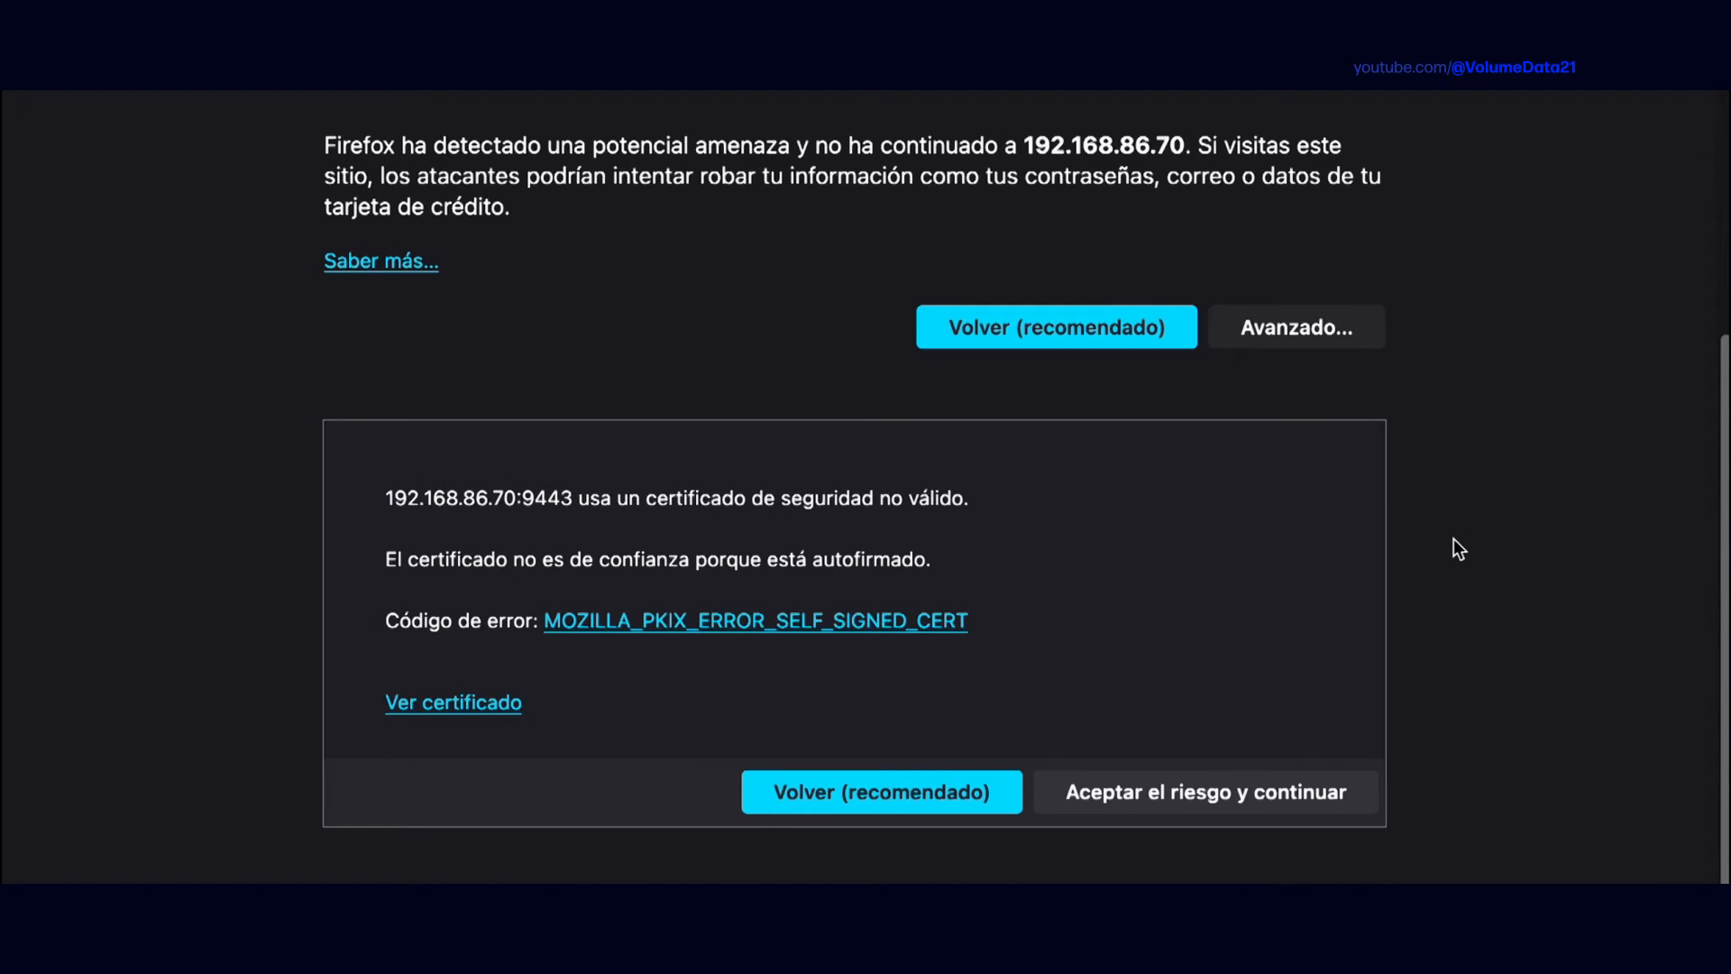
left_click(1143, 810)
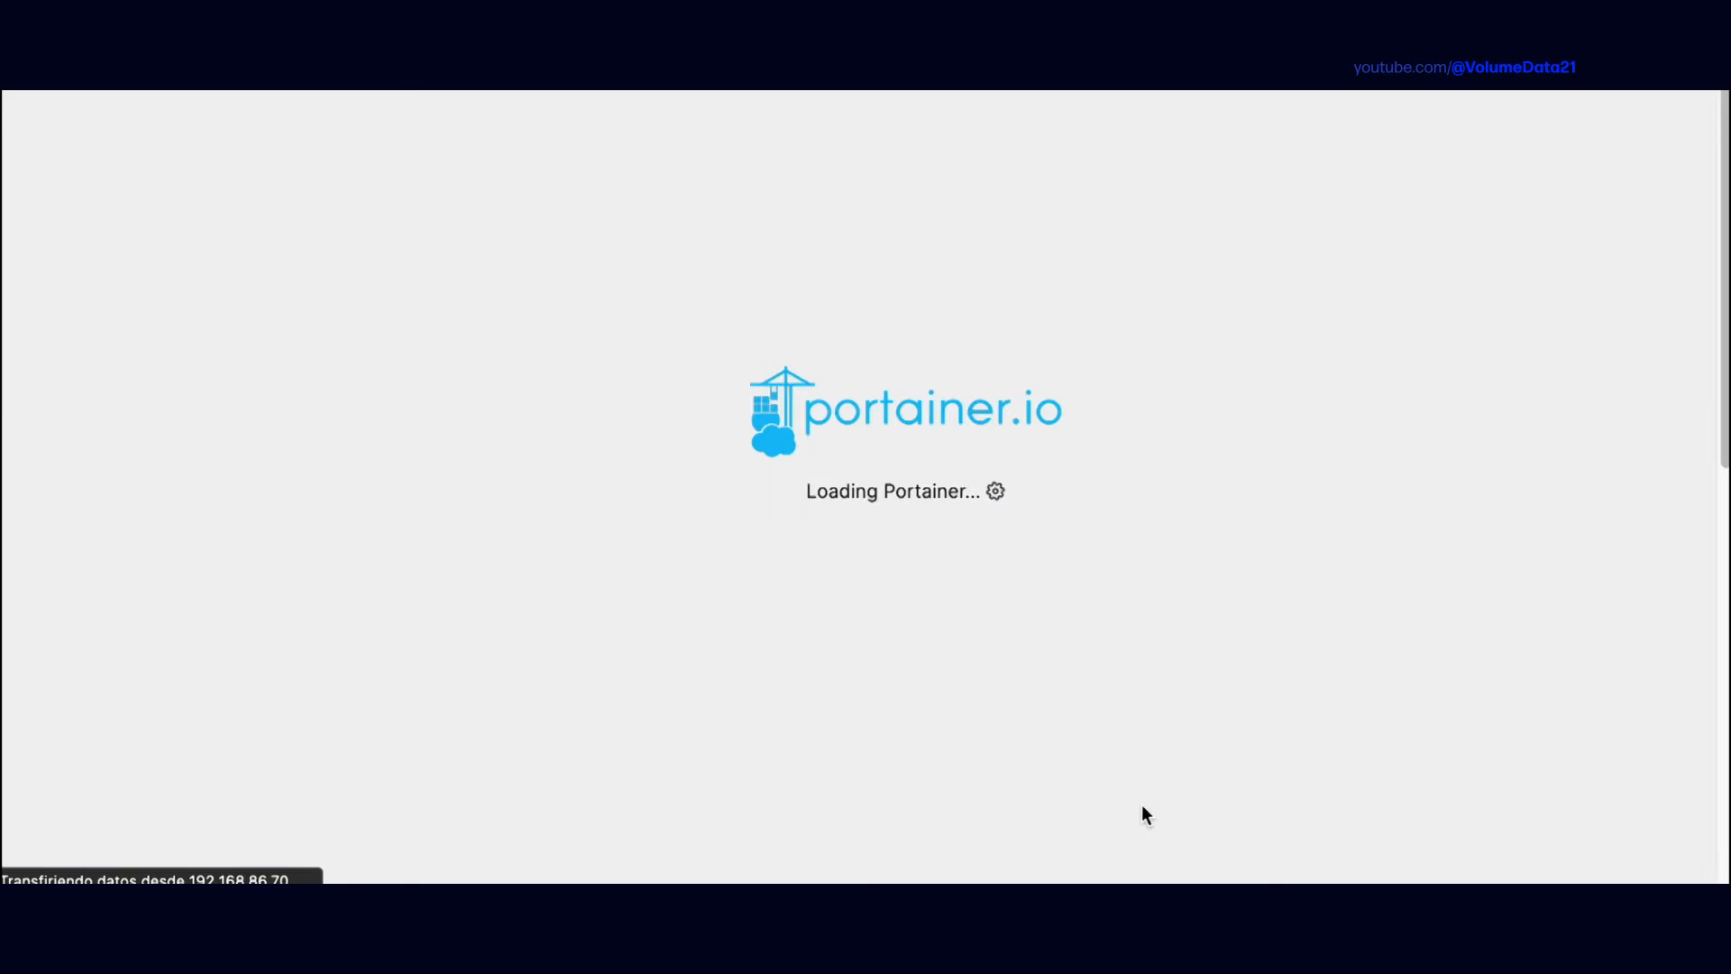
- Examine the Logging In section of the Portainer documentation for the localhost address and port used to reach the server
left_click(1689, 135)
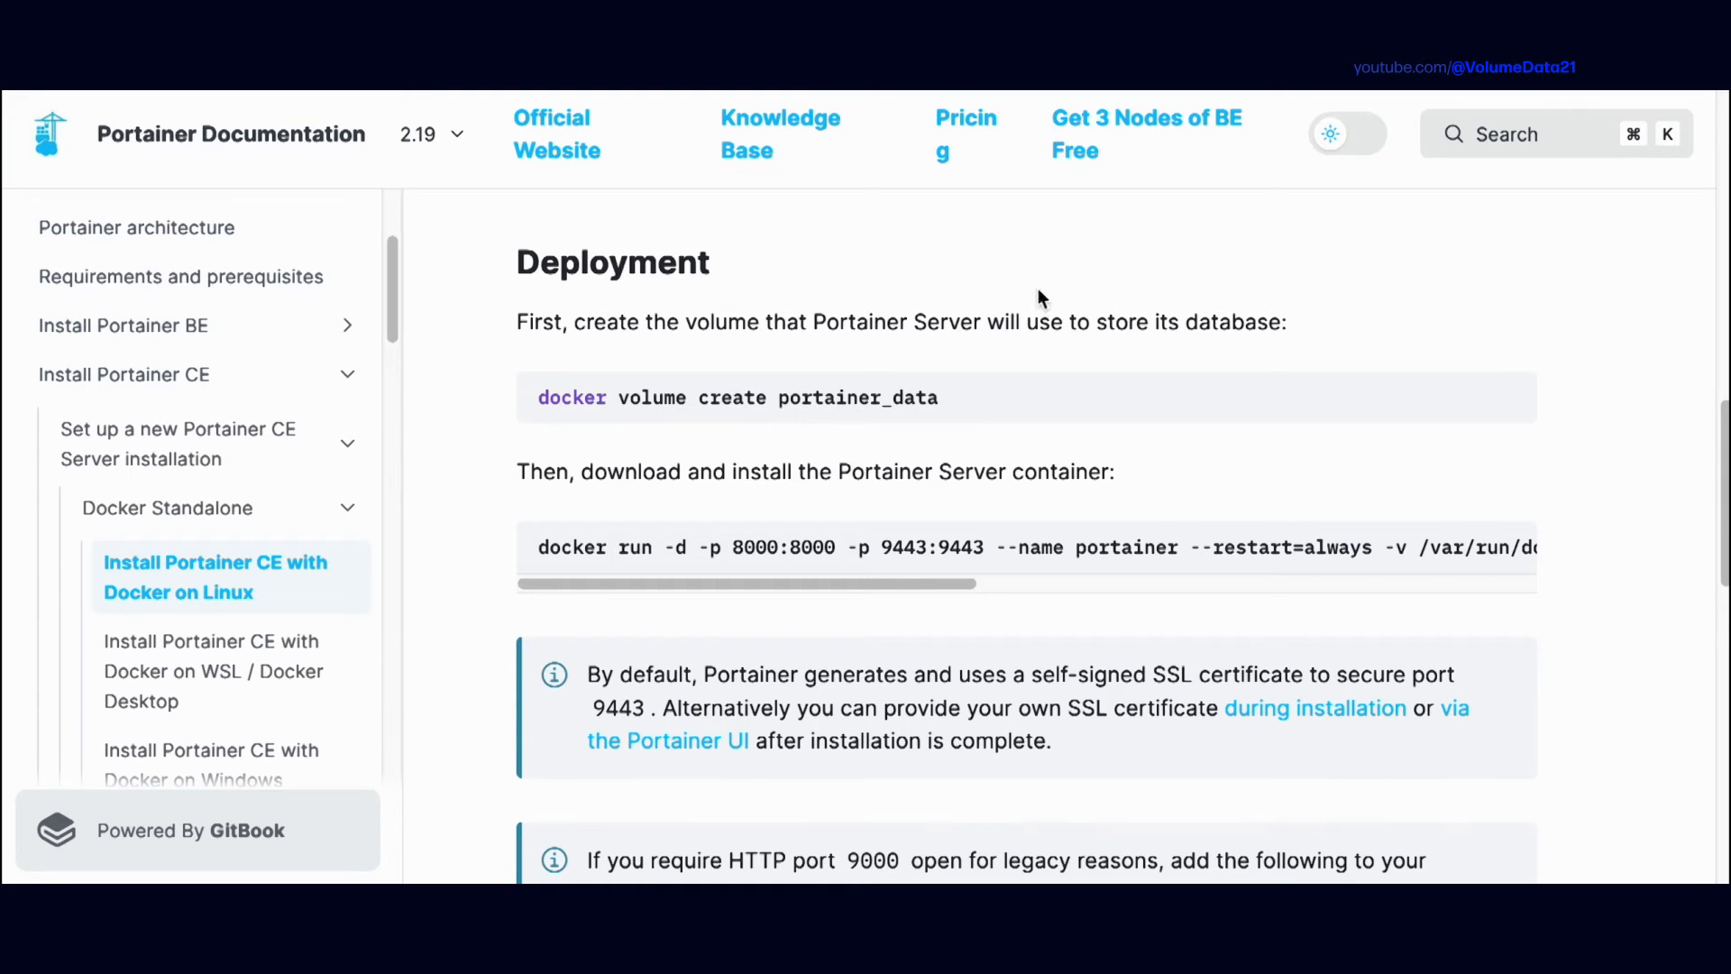
left_click_drag(1719, 431, 1719, 673)
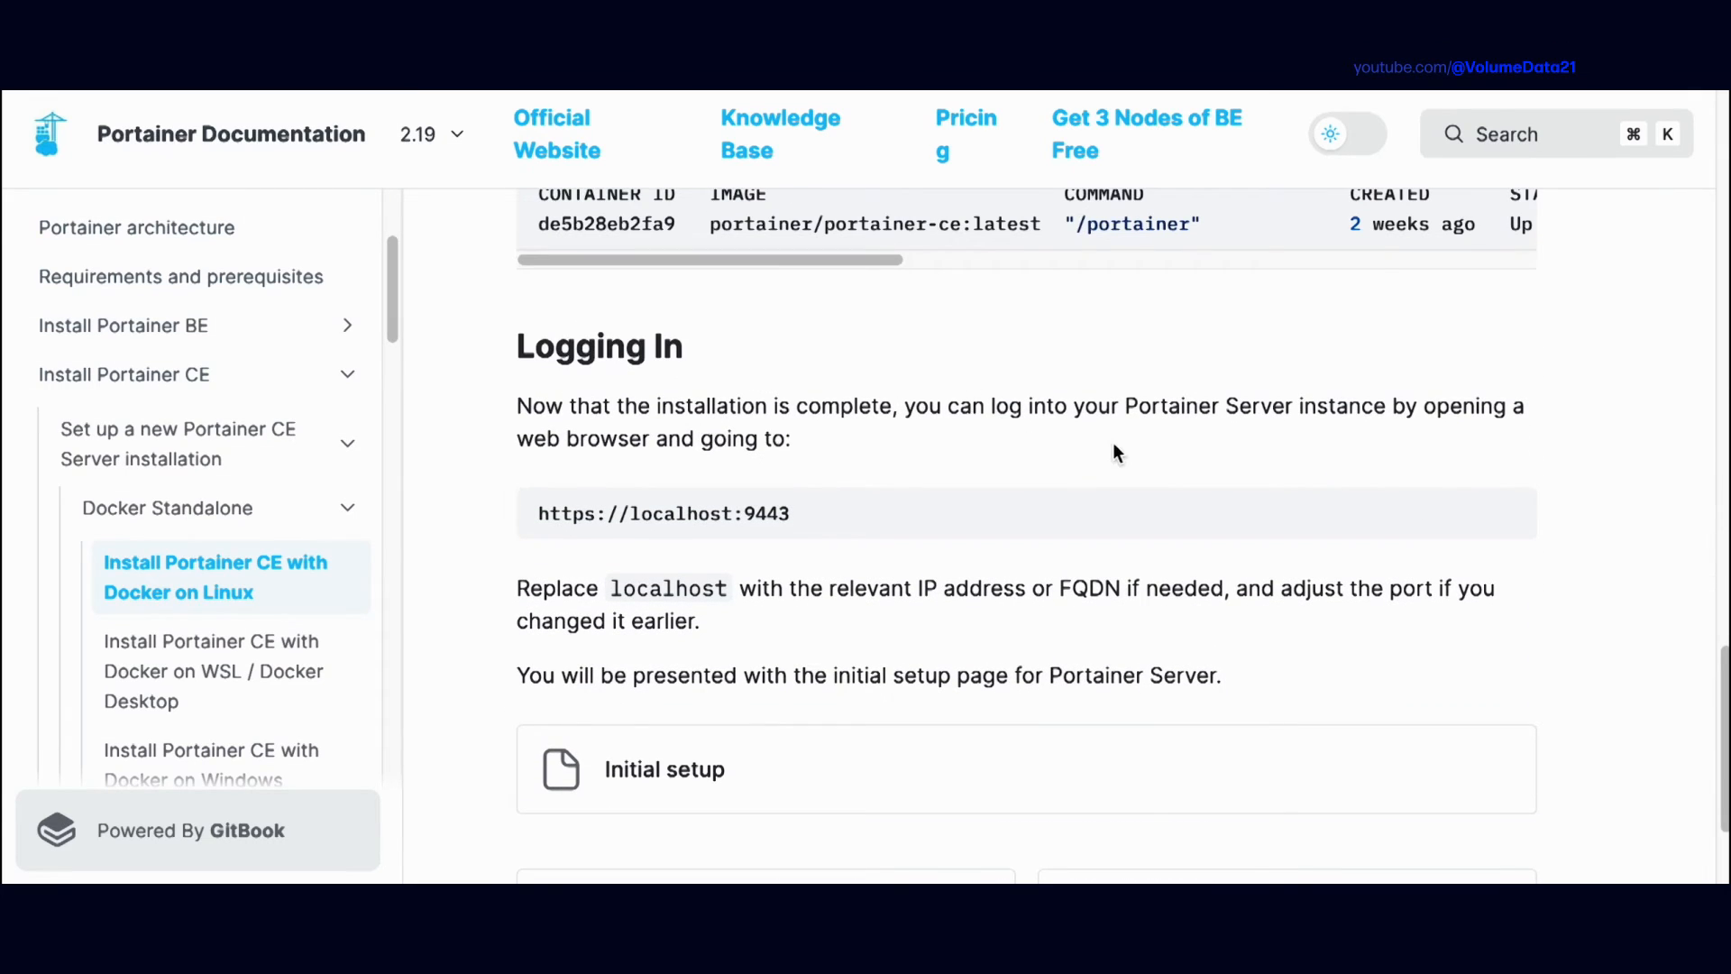
left_click_drag(989, 410, 794, 442)
left_click(648, 473)
double_click(681, 512)
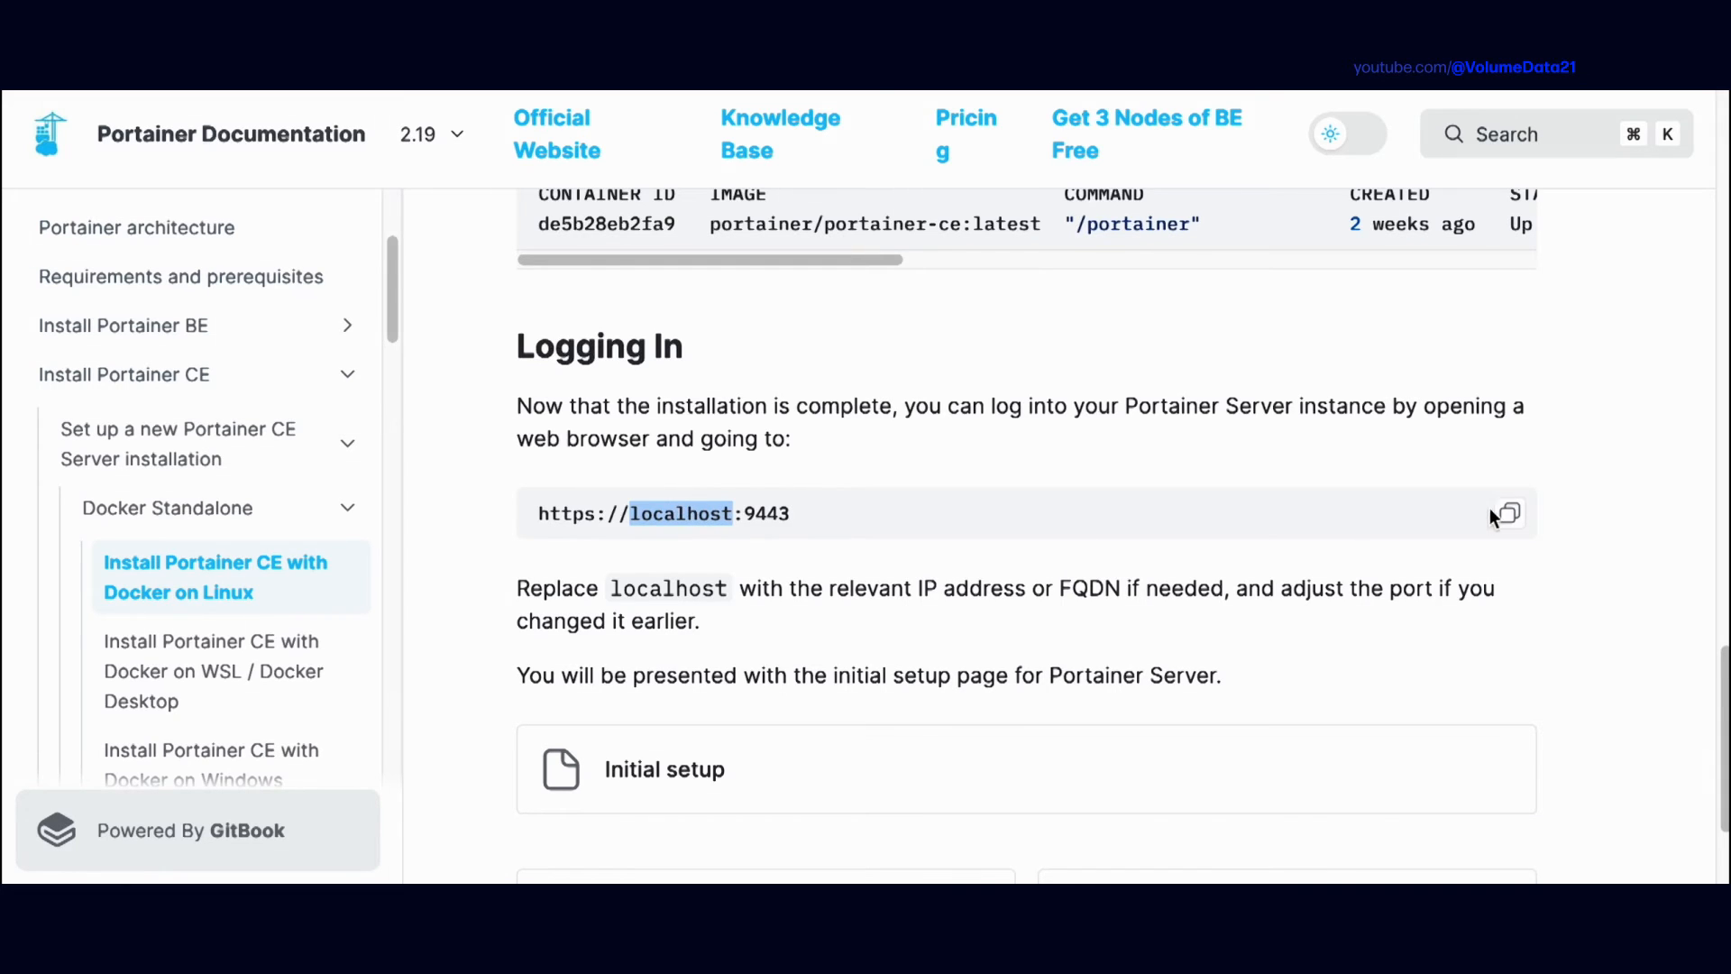
left_click(1492, 514)
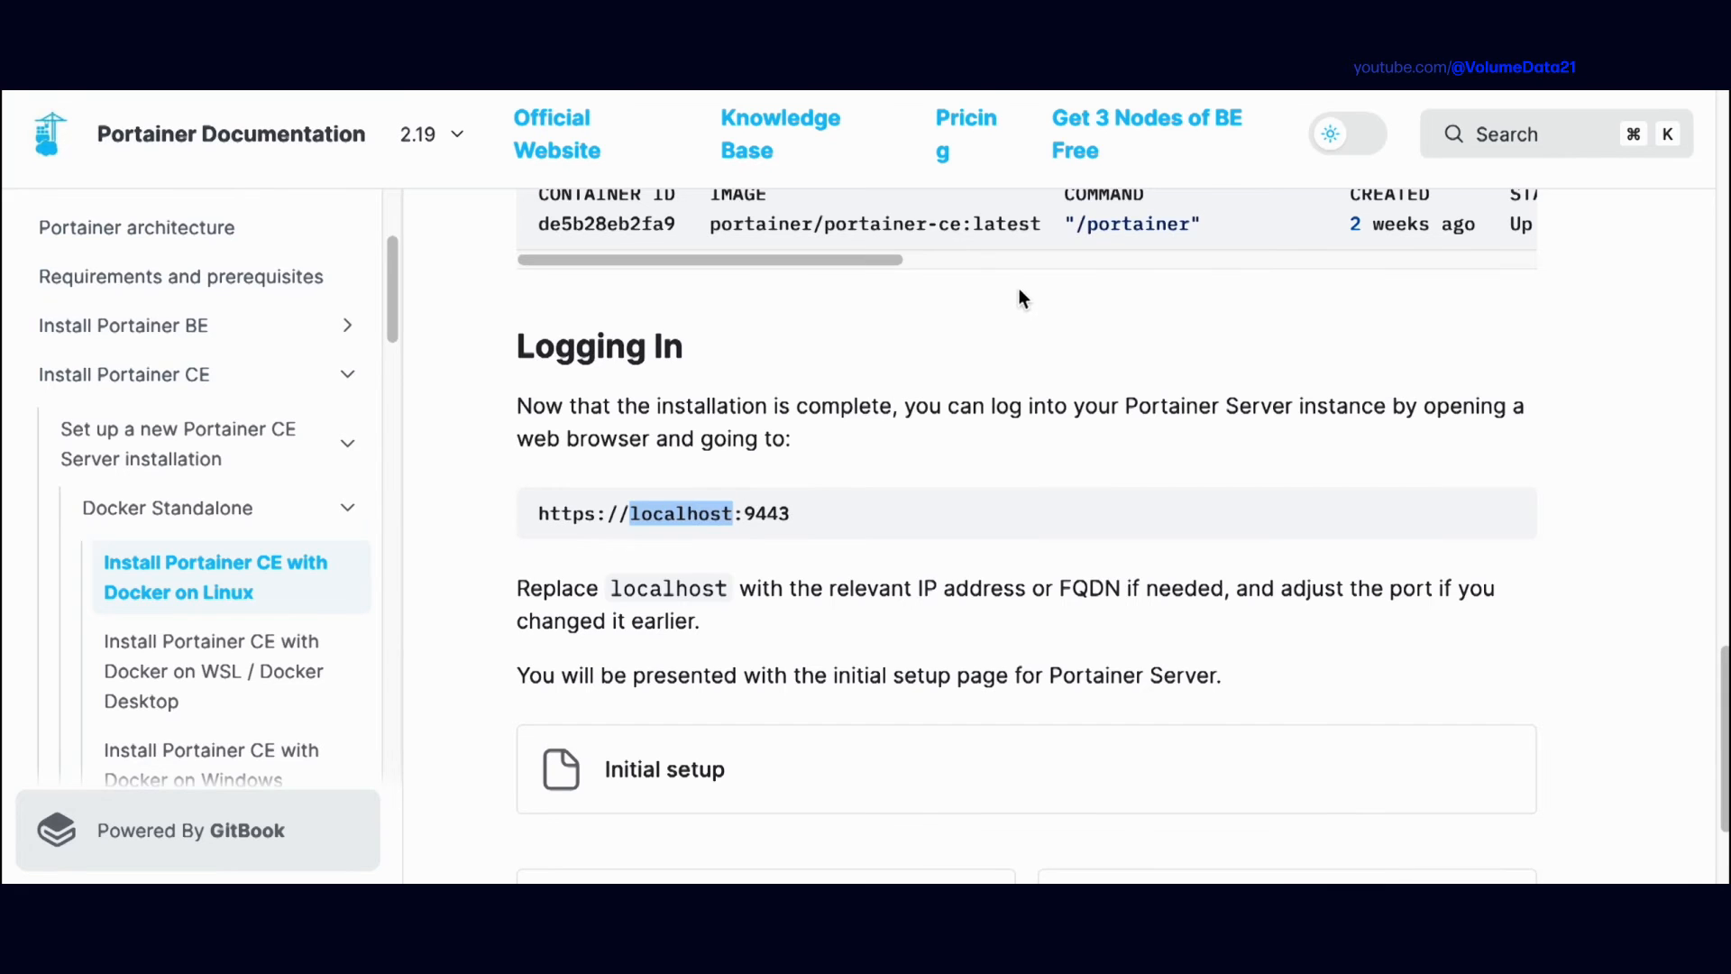
left_click(671, 534)
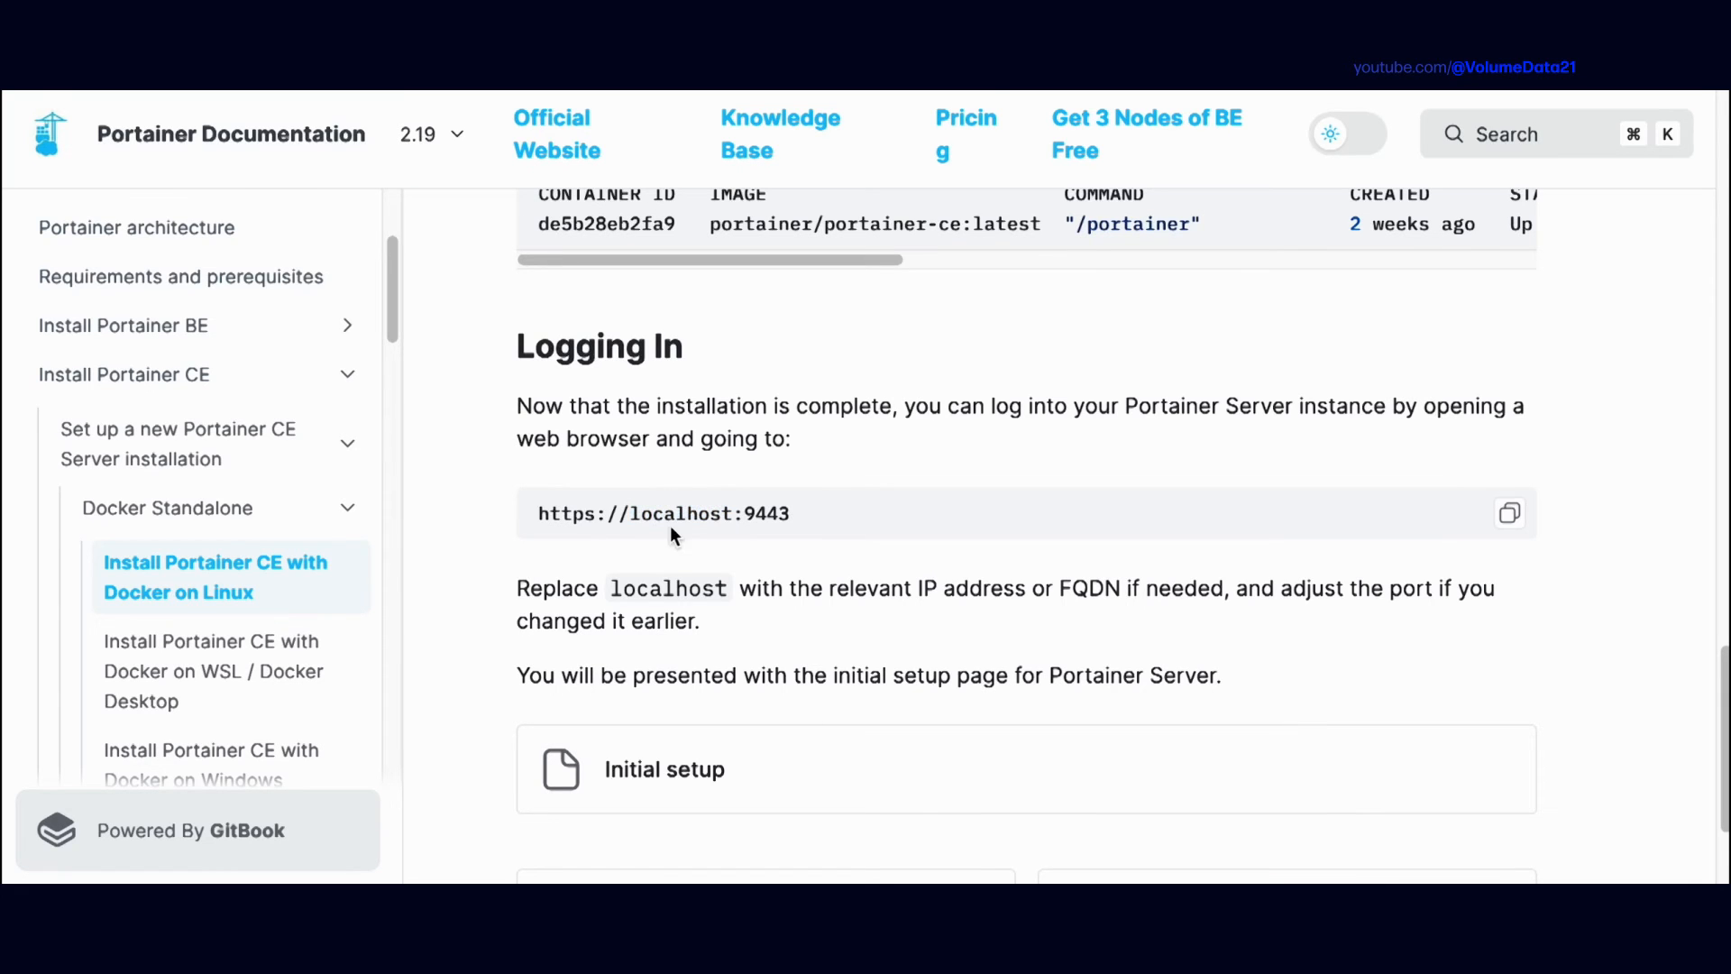
double_click(678, 511)
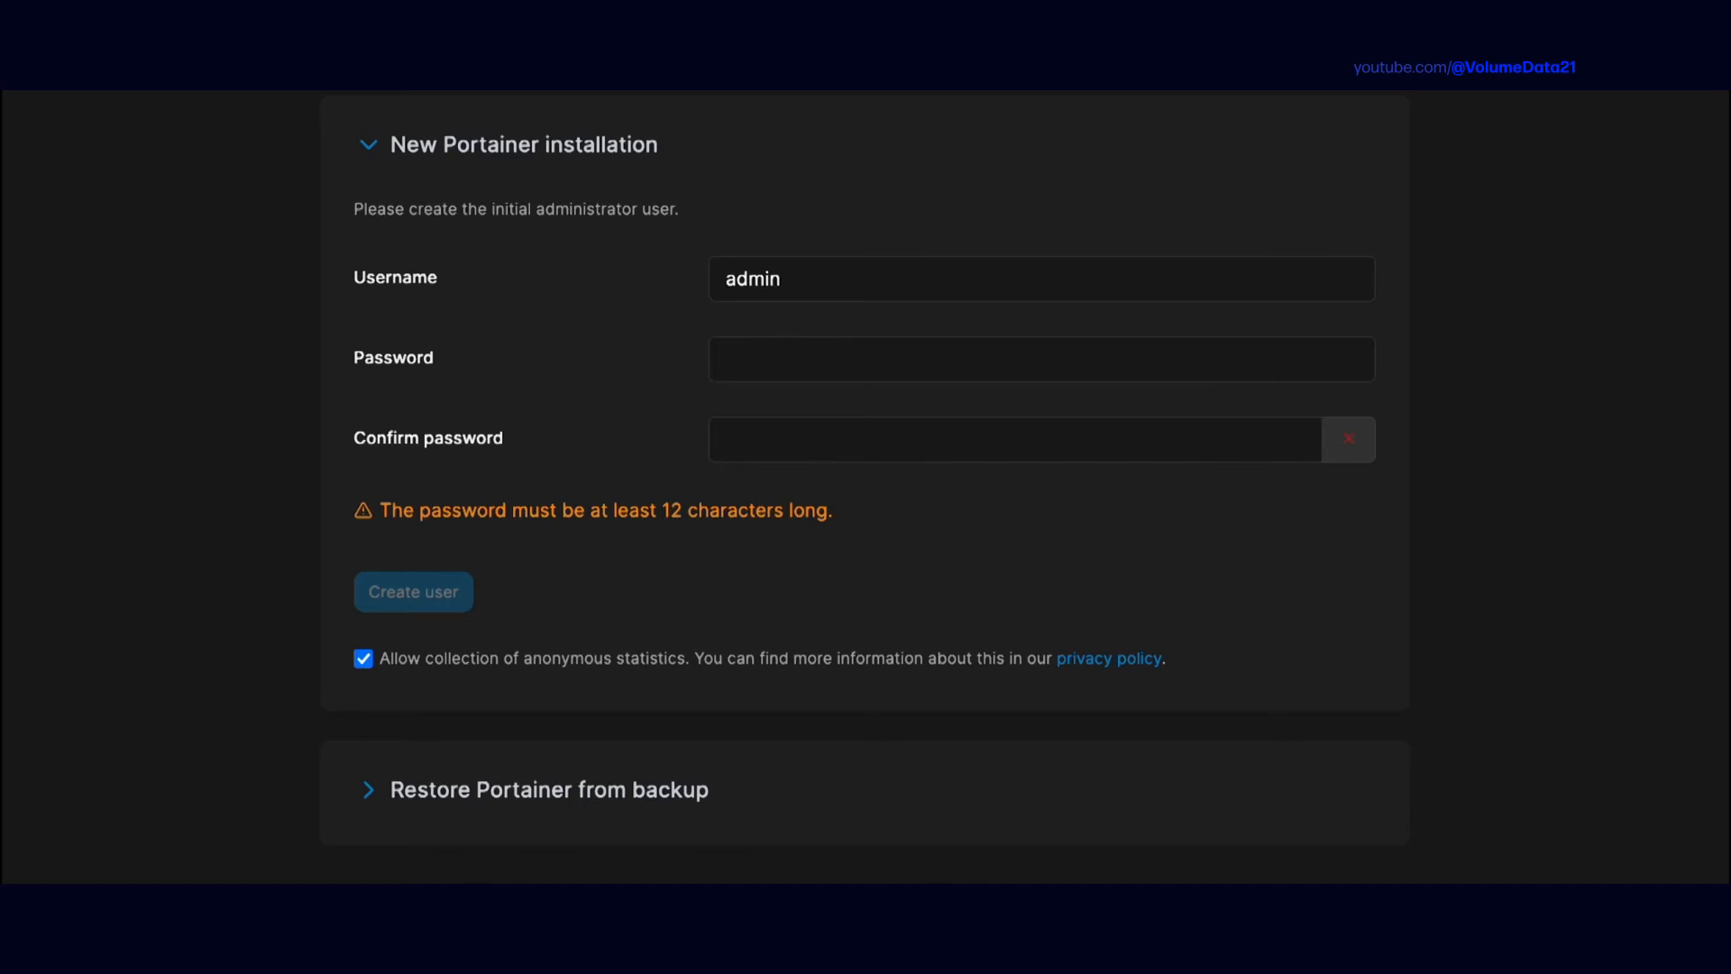
- Create the initial Portainer administrator with the username volumedata21, entering the account password and its confirmation
double_click(1233, 294)
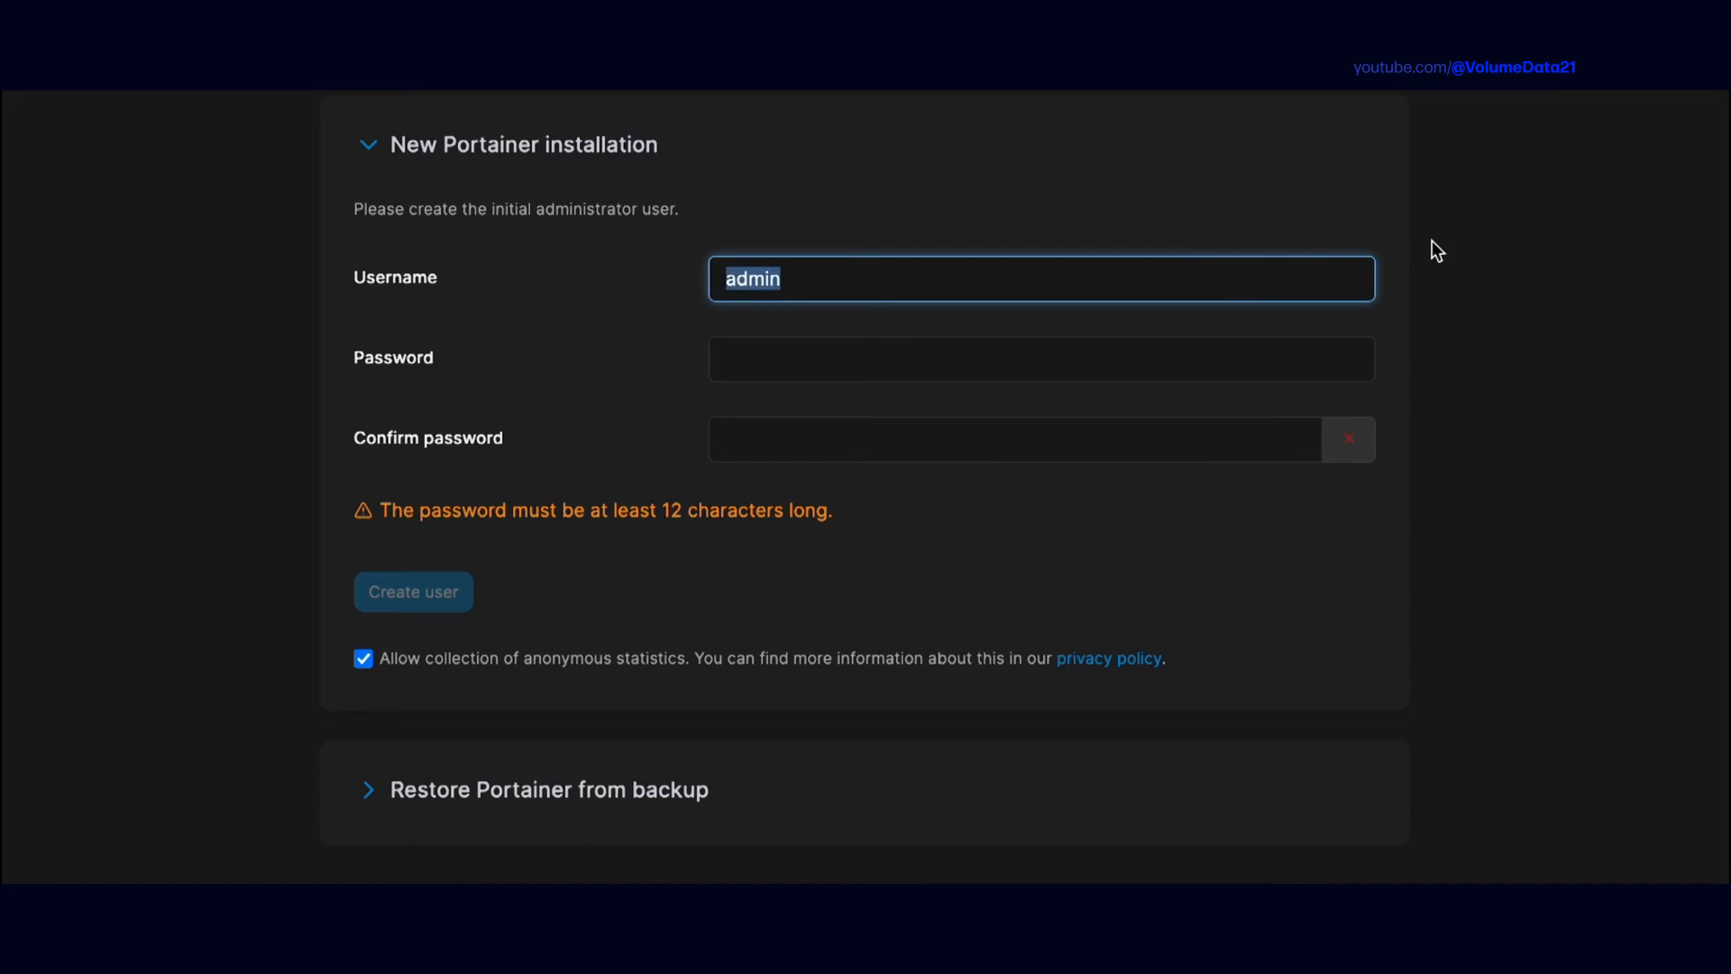
type("volumedata21")
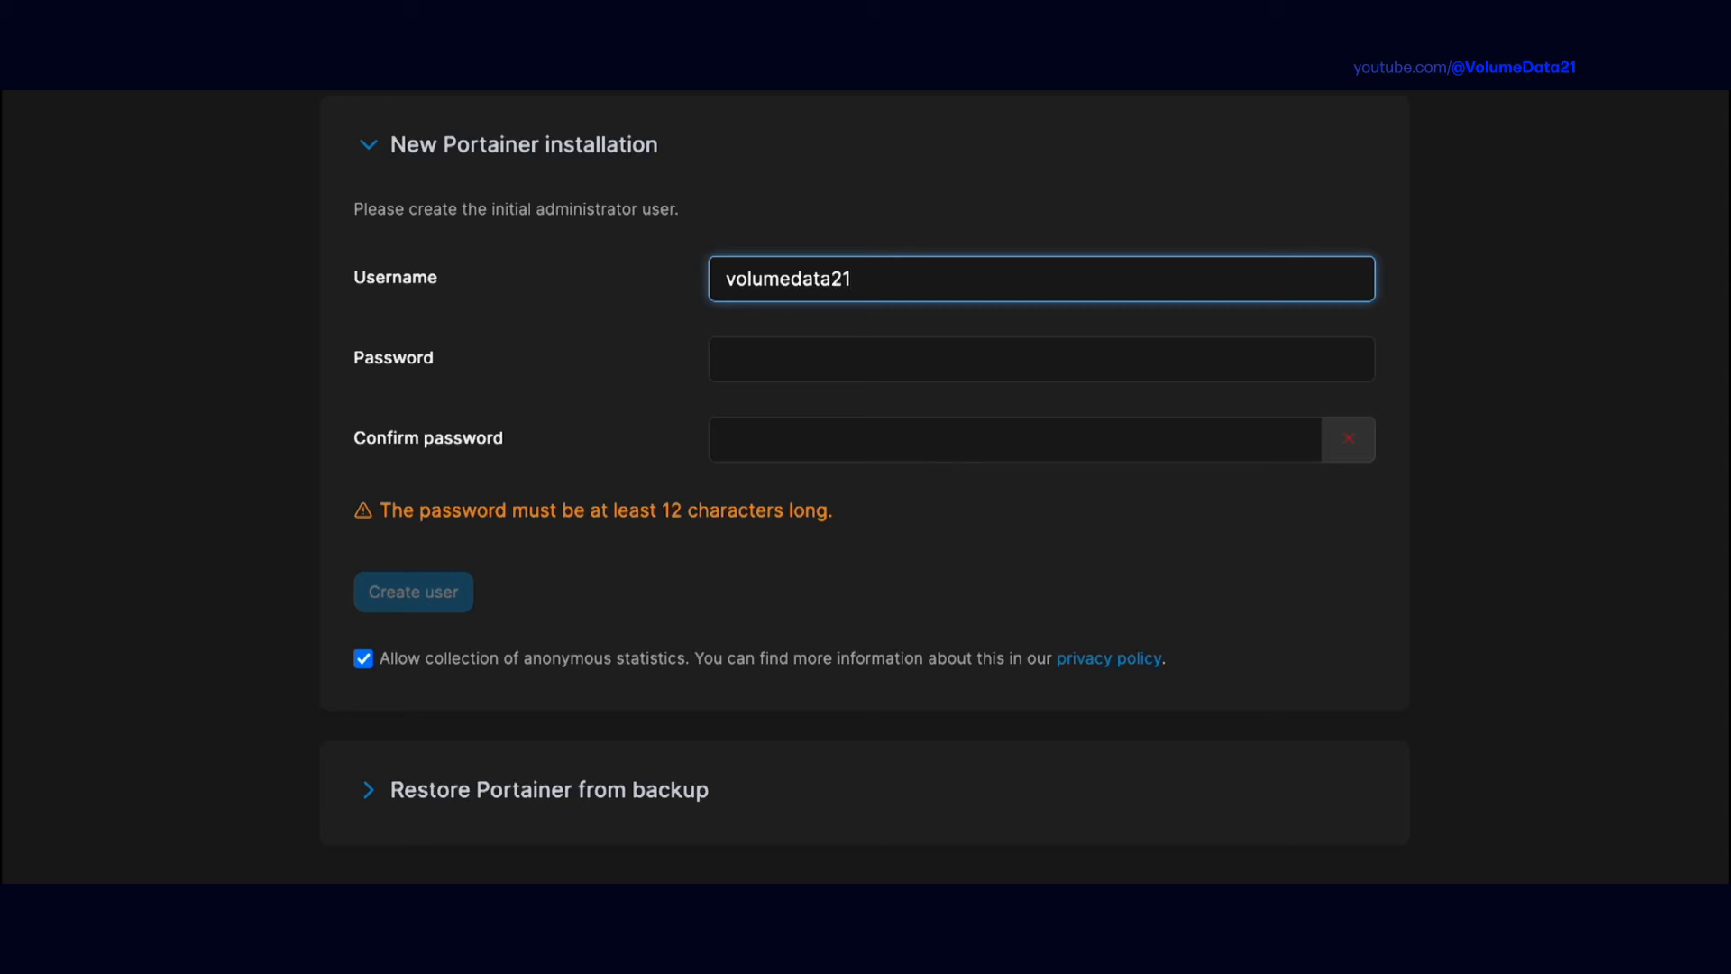
key("Tab")
type("••••••••••••••")
key("Tab")
type("•••••")
key("BackSpace")
key("BackSpace")
key("BackSpace")
key("BackSpace")
type("•••••••••••••")
left_click(1571, 462)
left_click(438, 597)
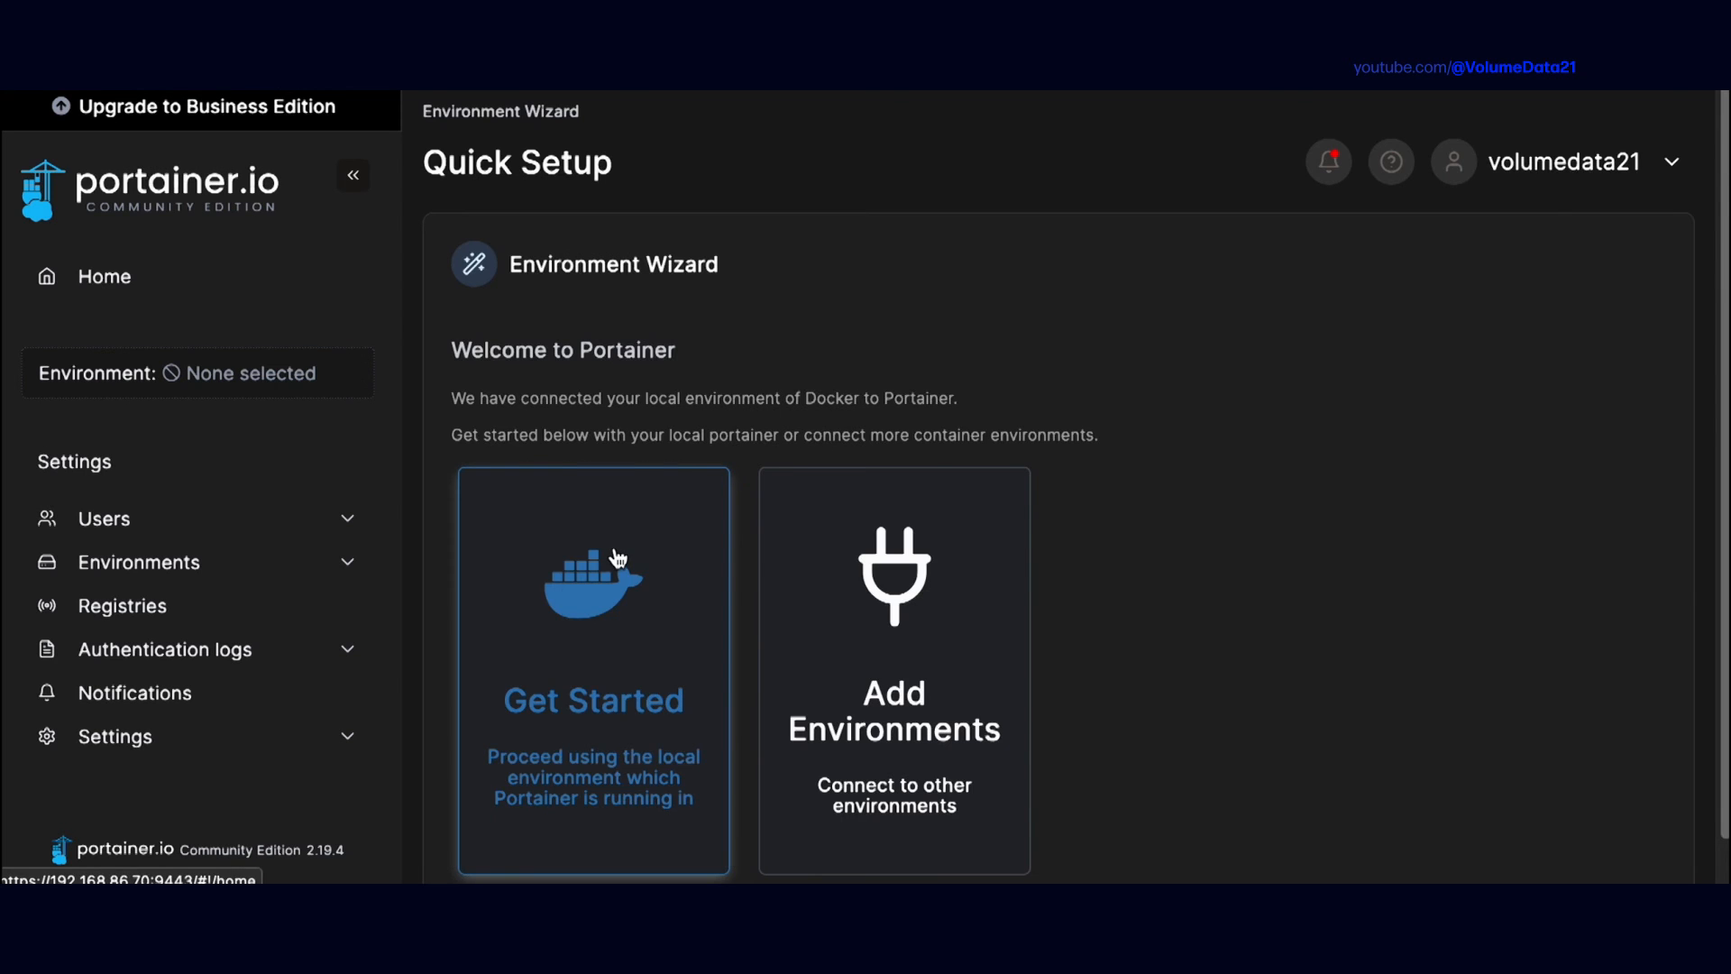
- Get started with the local Docker environment and look over its dashboard
left_click(617, 558)
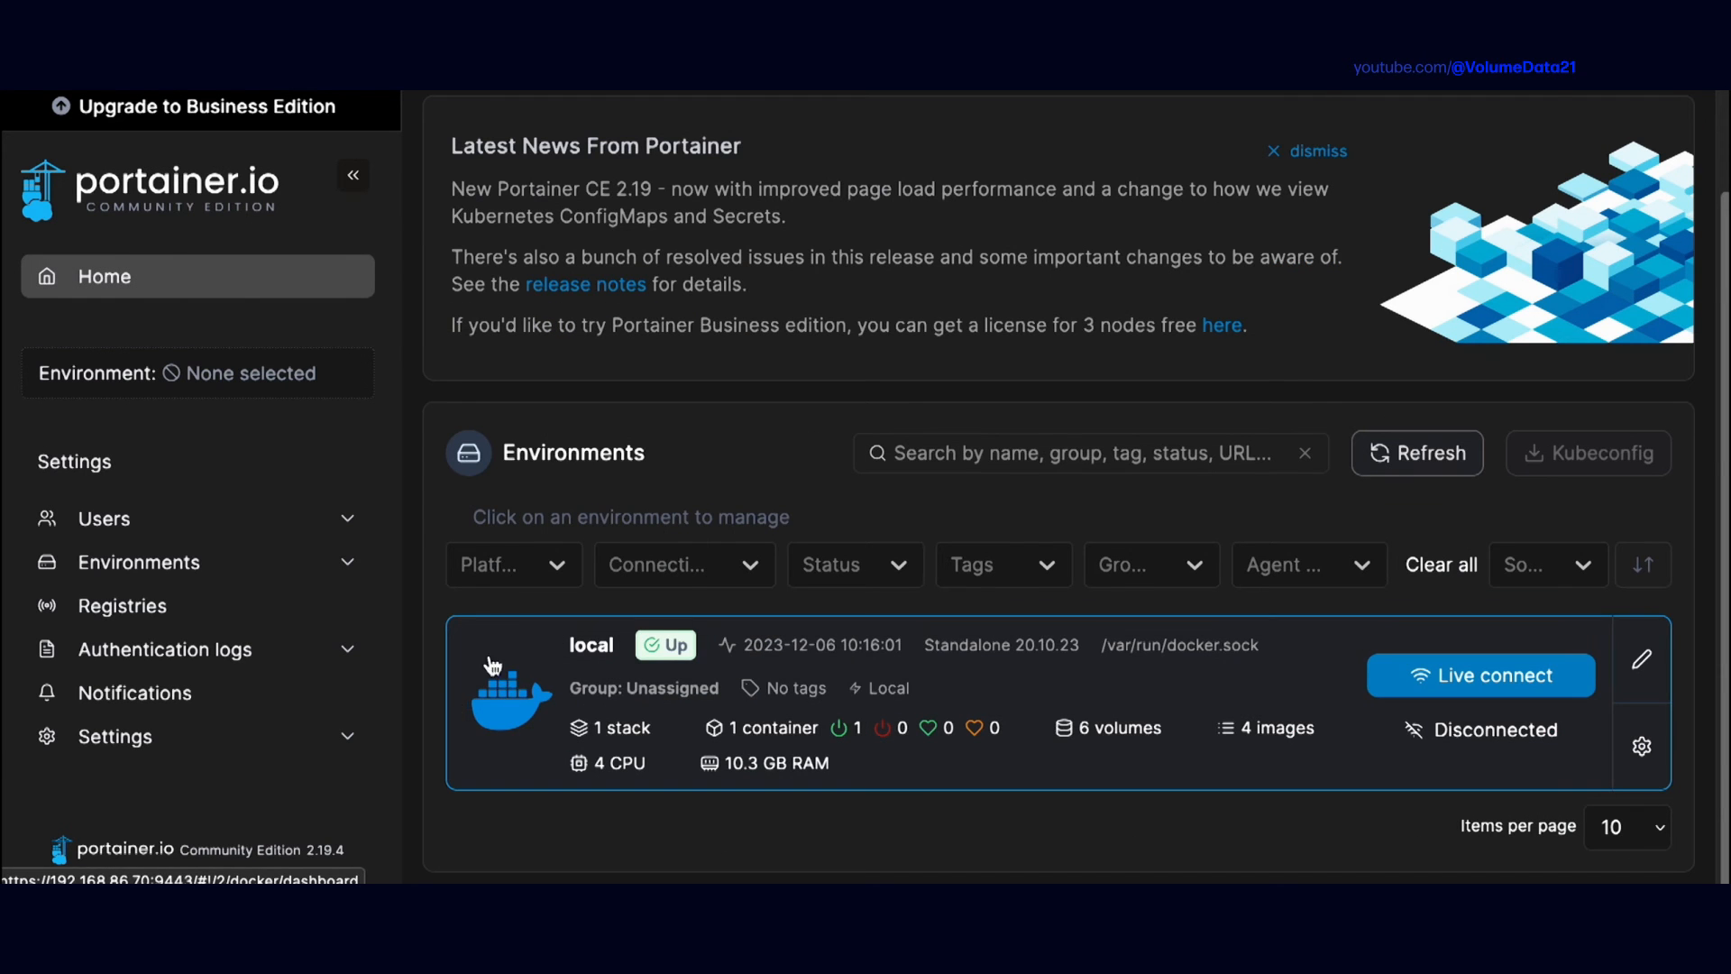
left_click(562, 675)
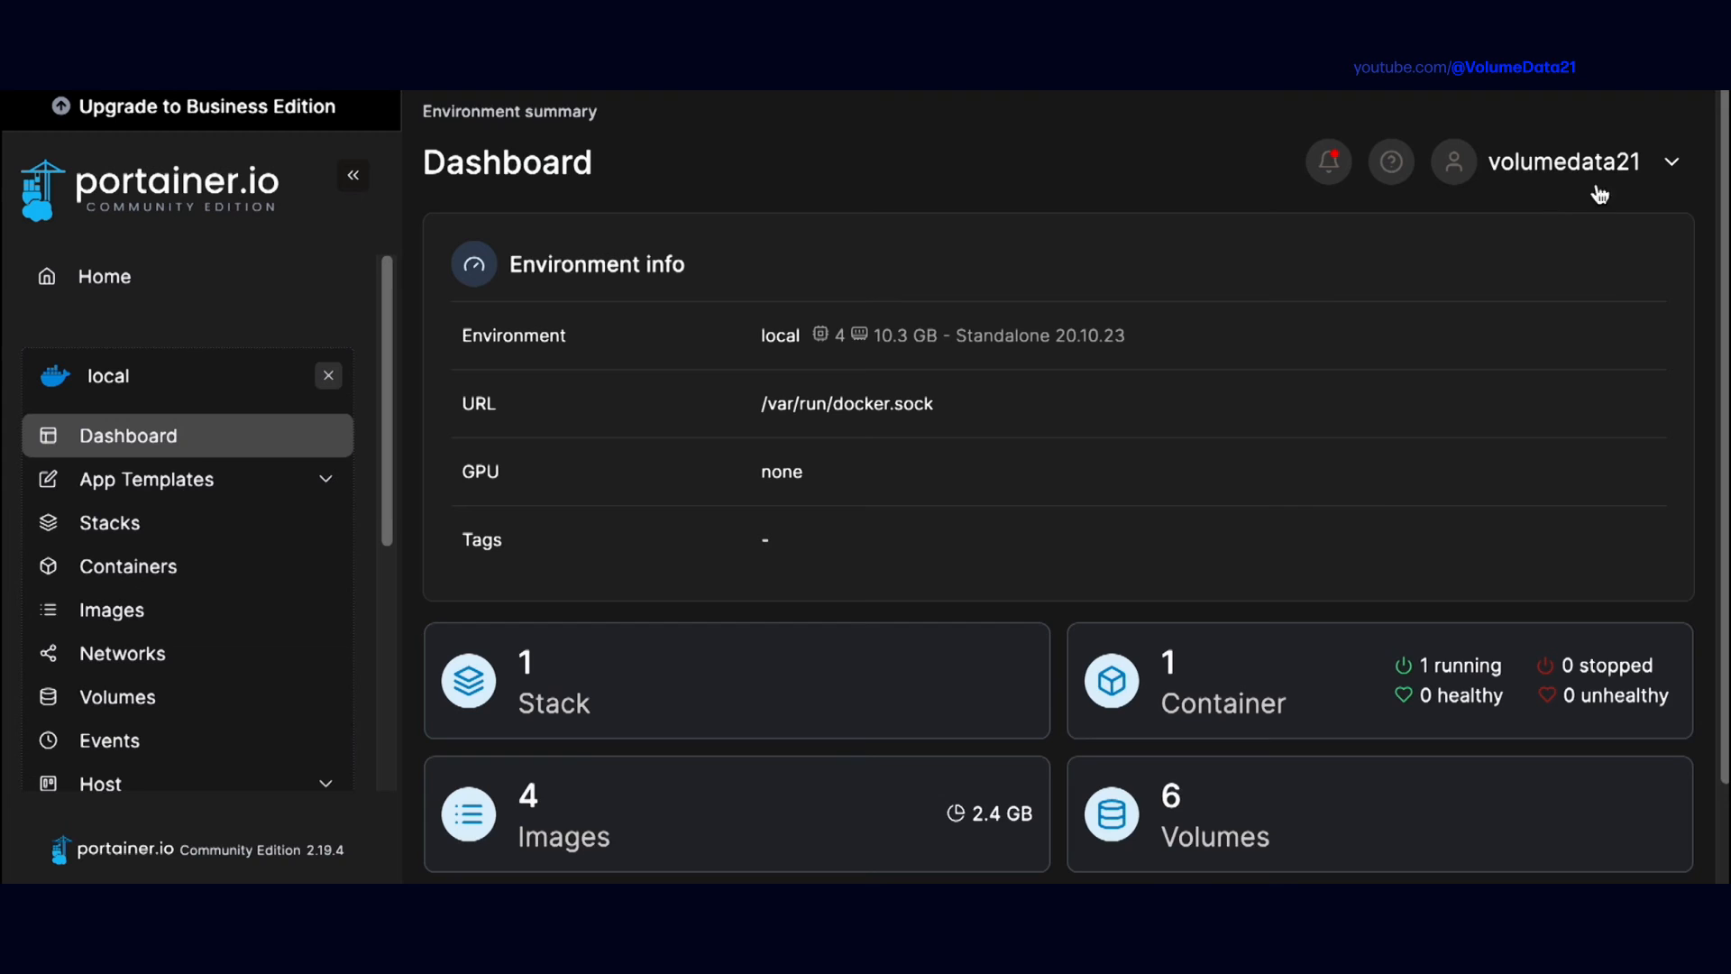
scroll(1050, 477, "down", 2)
scroll(901, 451, "up", 2)
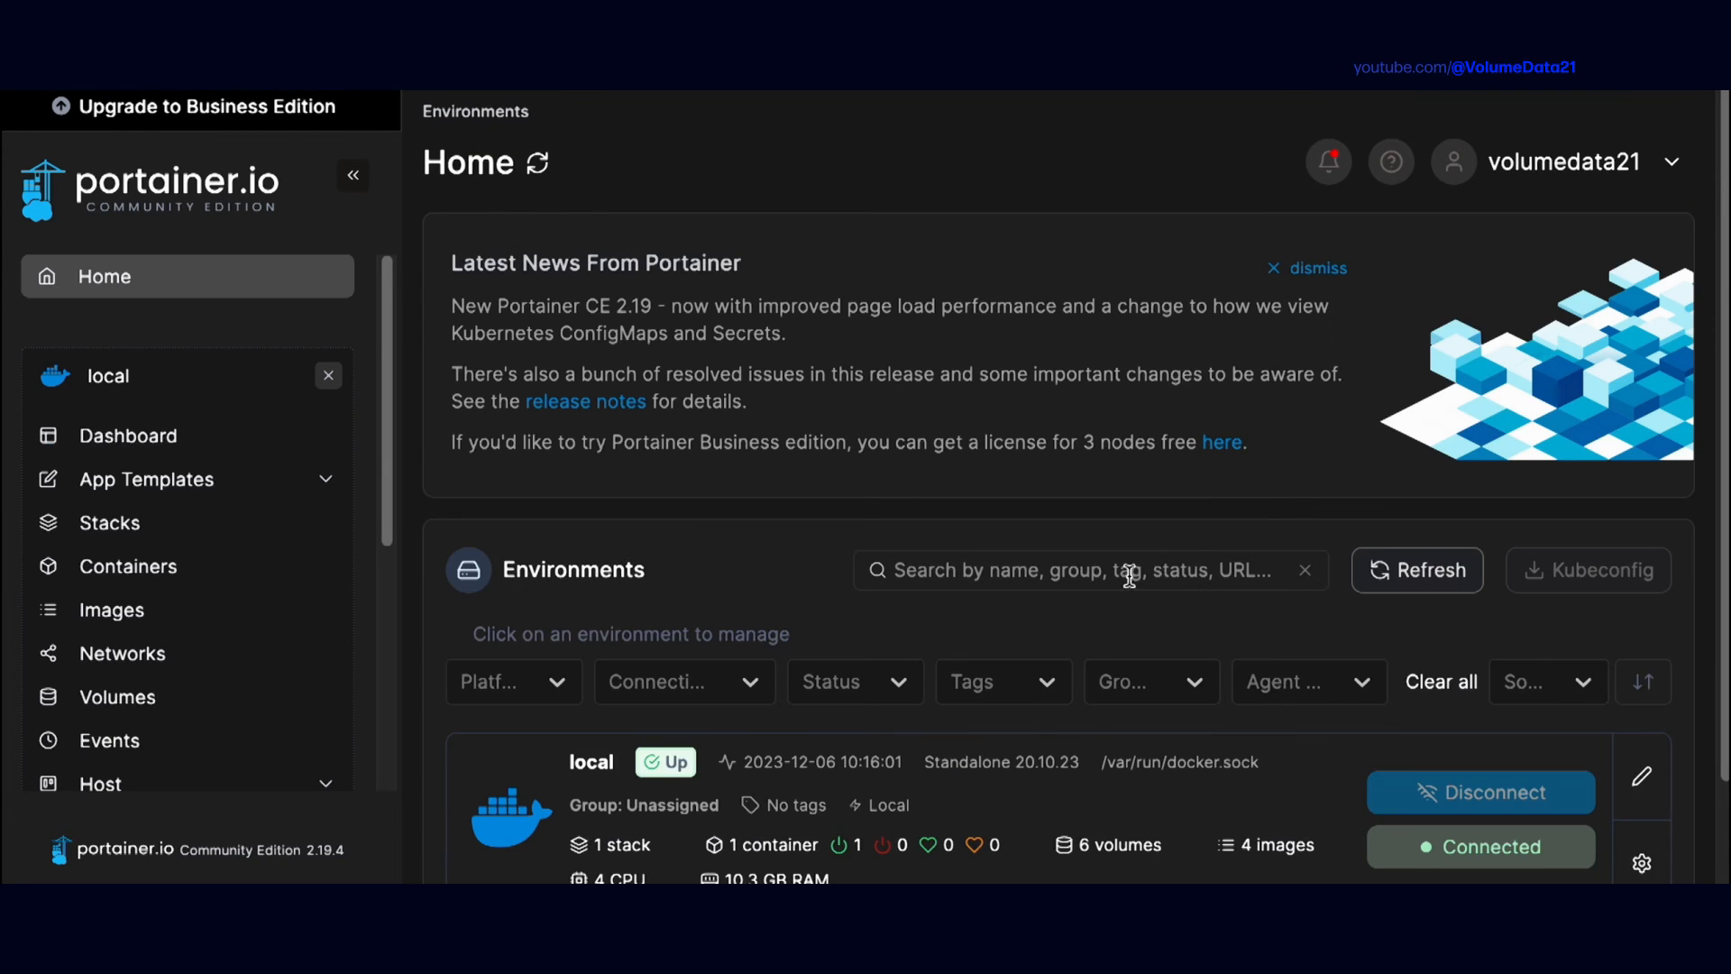
- Edit the local environment from the home page and rename it synology-nas
scroll(940, 703, "down", 2)
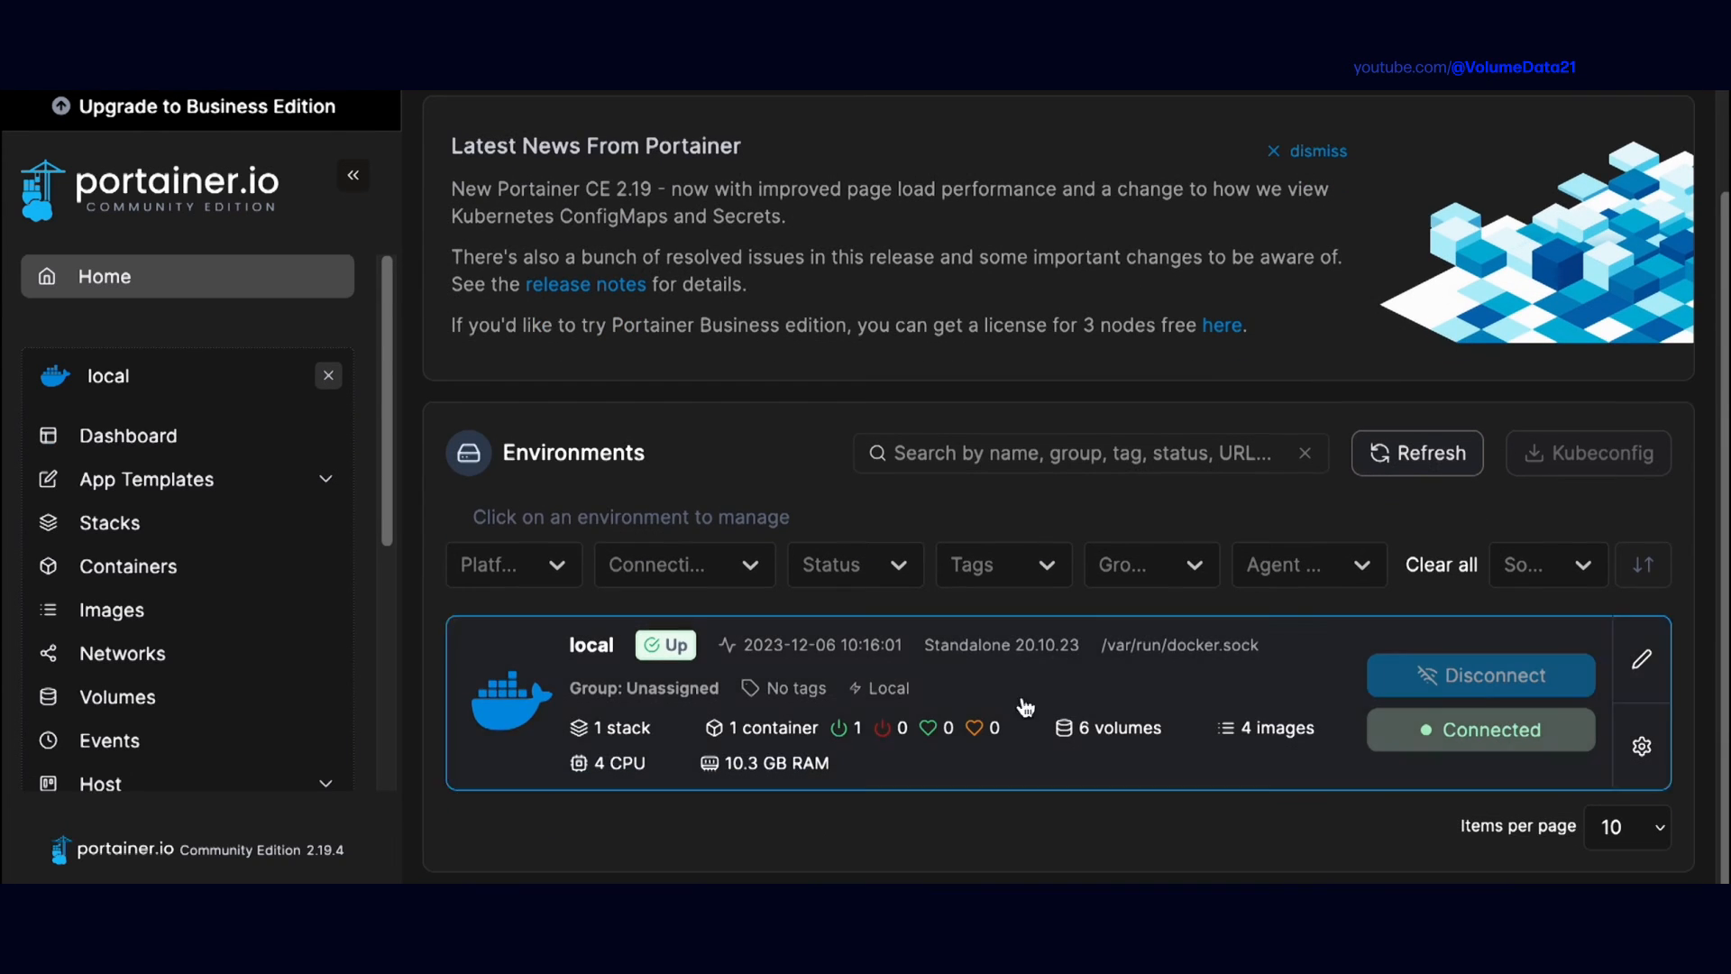
left_click(1636, 660)
double_click(874, 347)
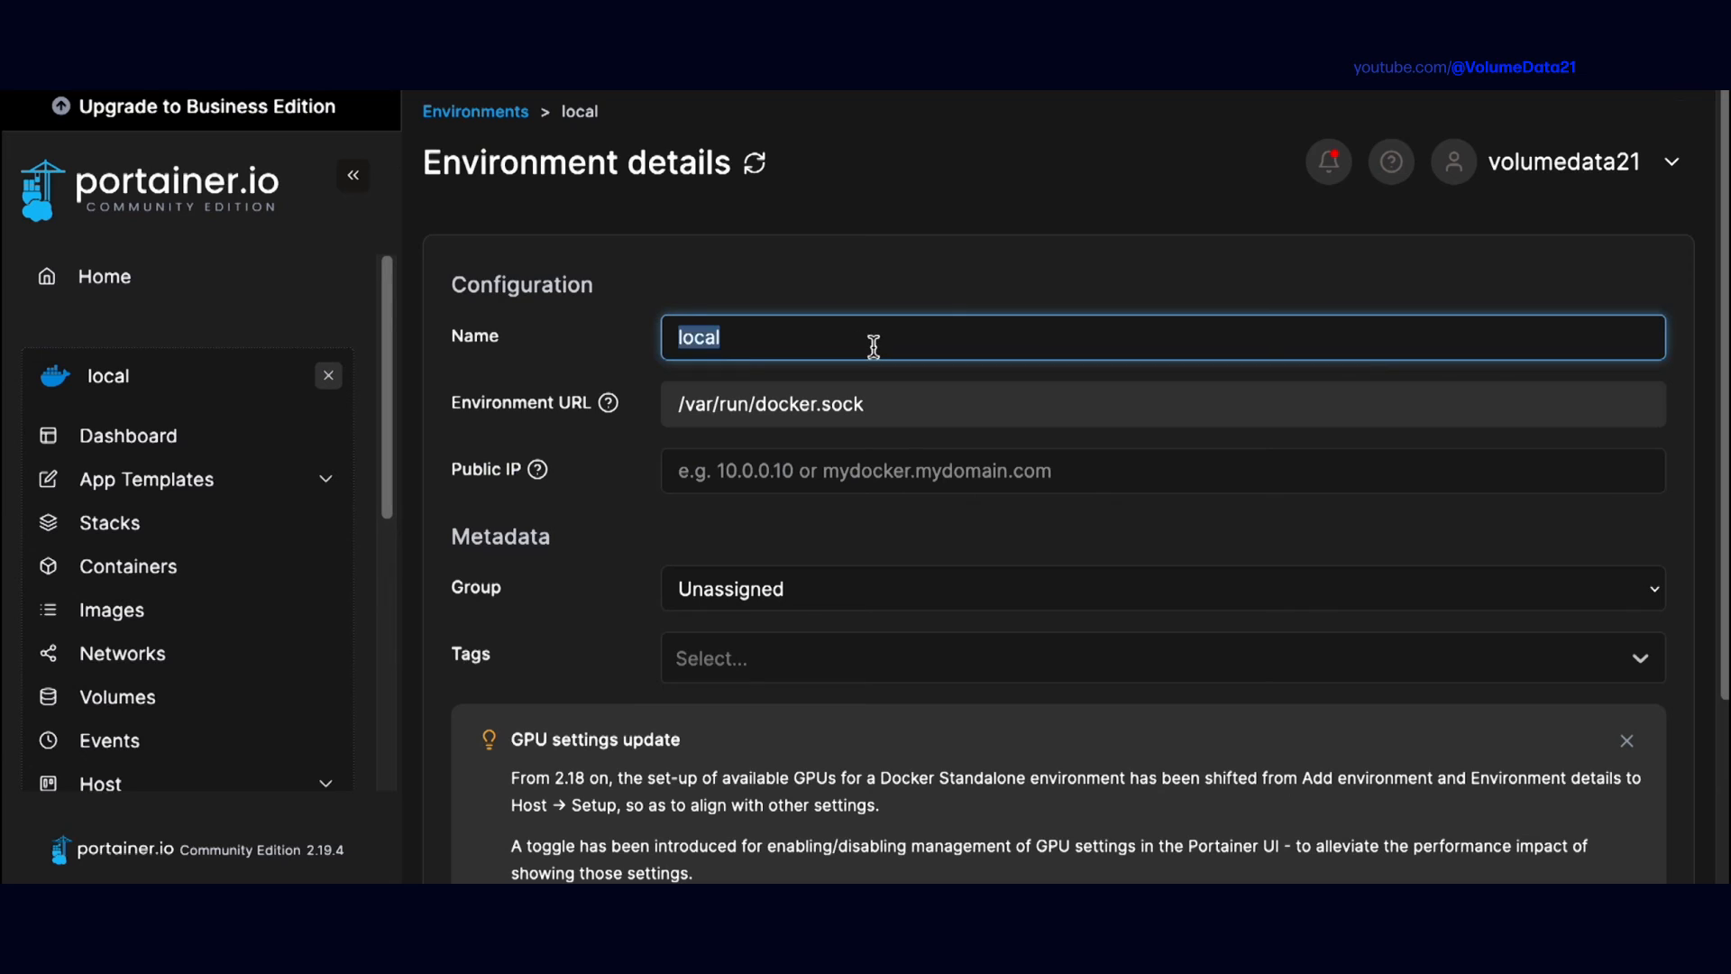
type("synoloogy")
key("BackSpace")
key("BackSpace")
key("BackSpace")
key("BackSpace")
type("gy")
key("BackSpace")
key("BackSpace")
type("opgu")
key("BackSpace")
key("BackSpace")
key("BackSpace")
type("pg")
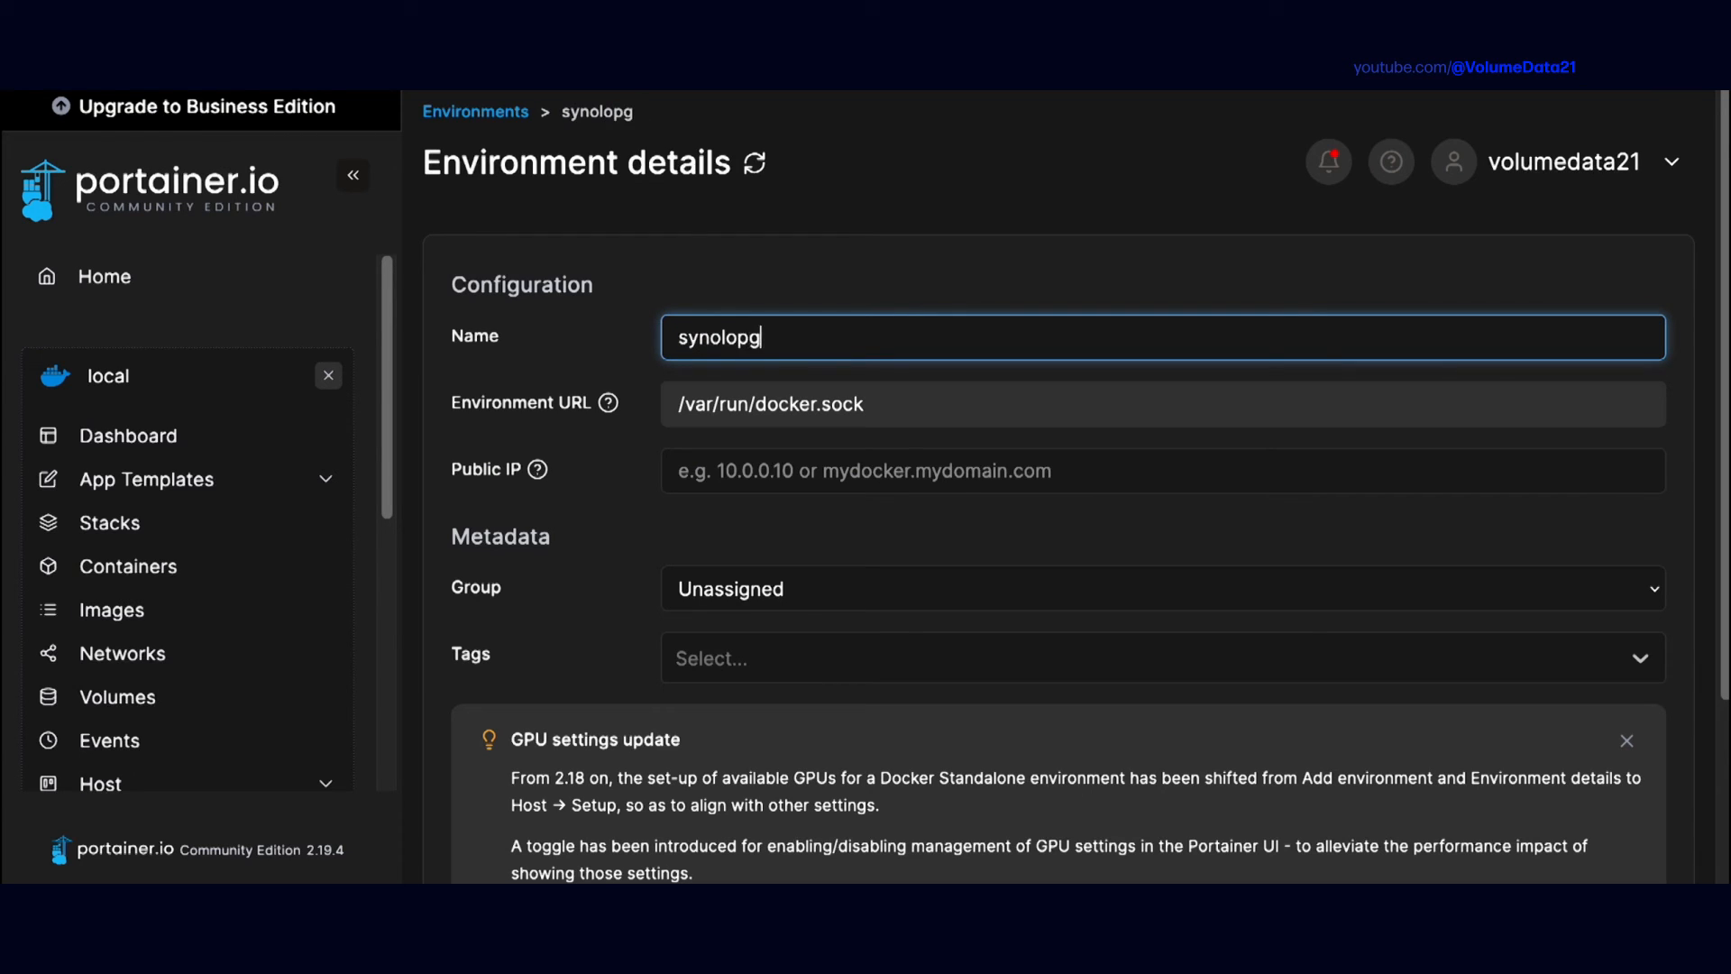
type("u-nas")
key("ctrl+a")
type("synology-nas")
- Set the environment's public IP to the NAS address 192.168.86.70 and update the environment
left_click(792, 469)
type("192.1")
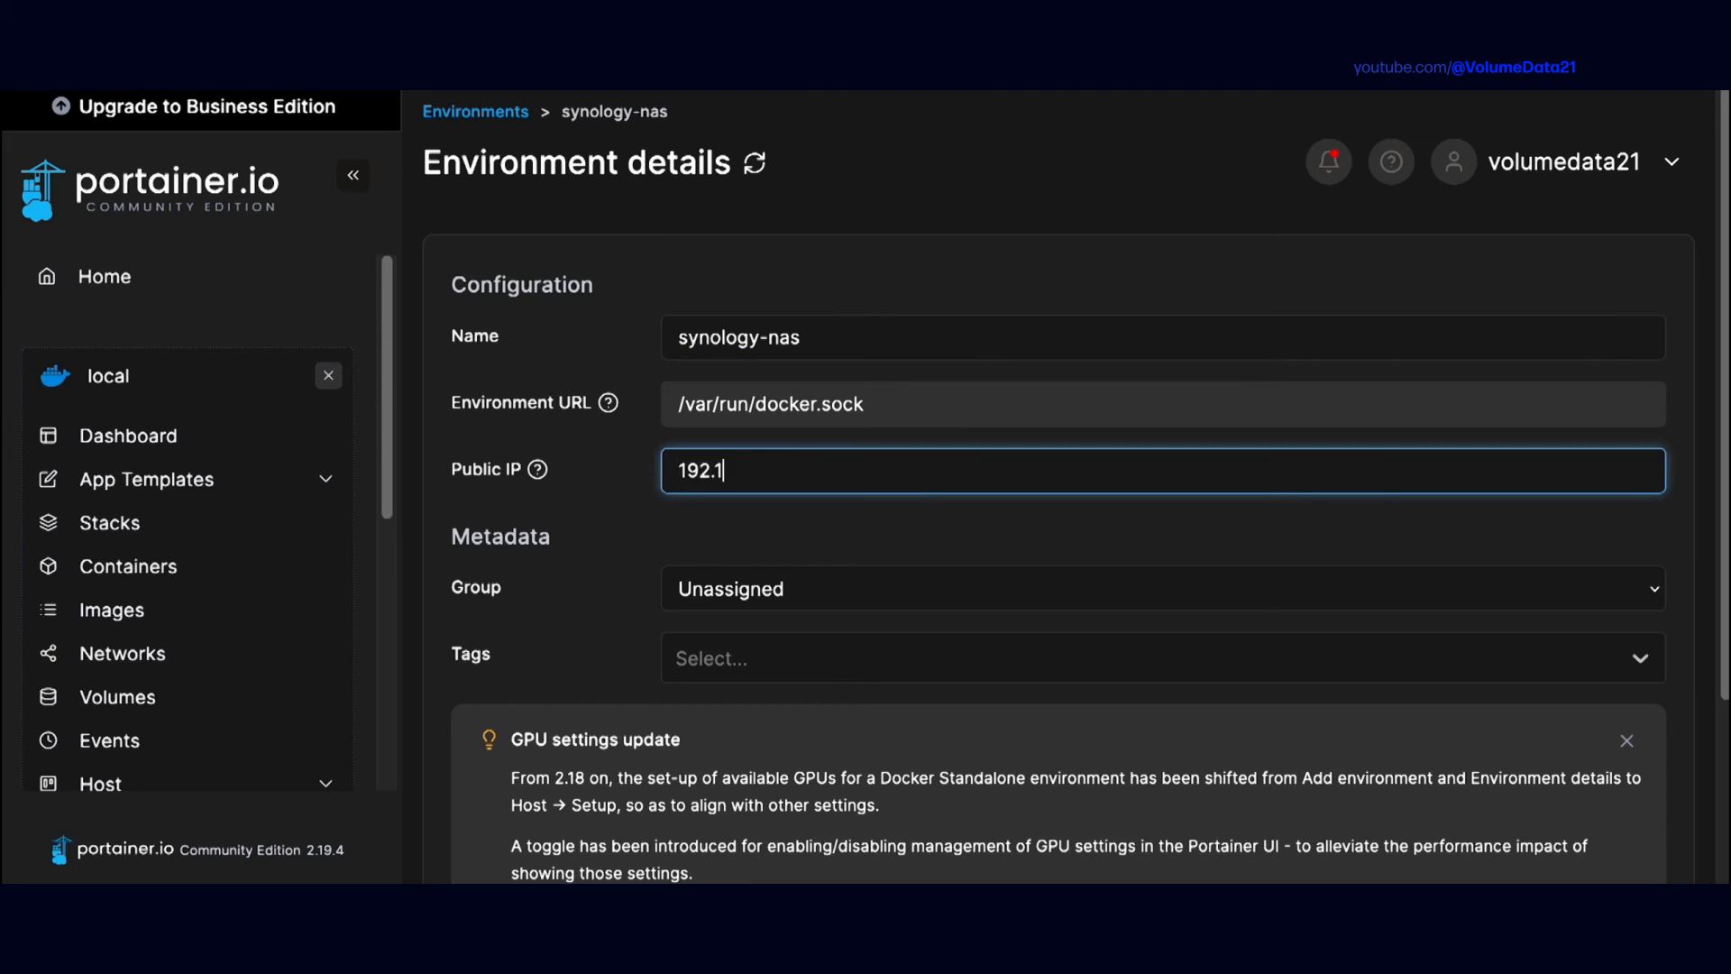
type("86.86.70")
scroll(811, 433, "down", 3)
left_click(560, 815)
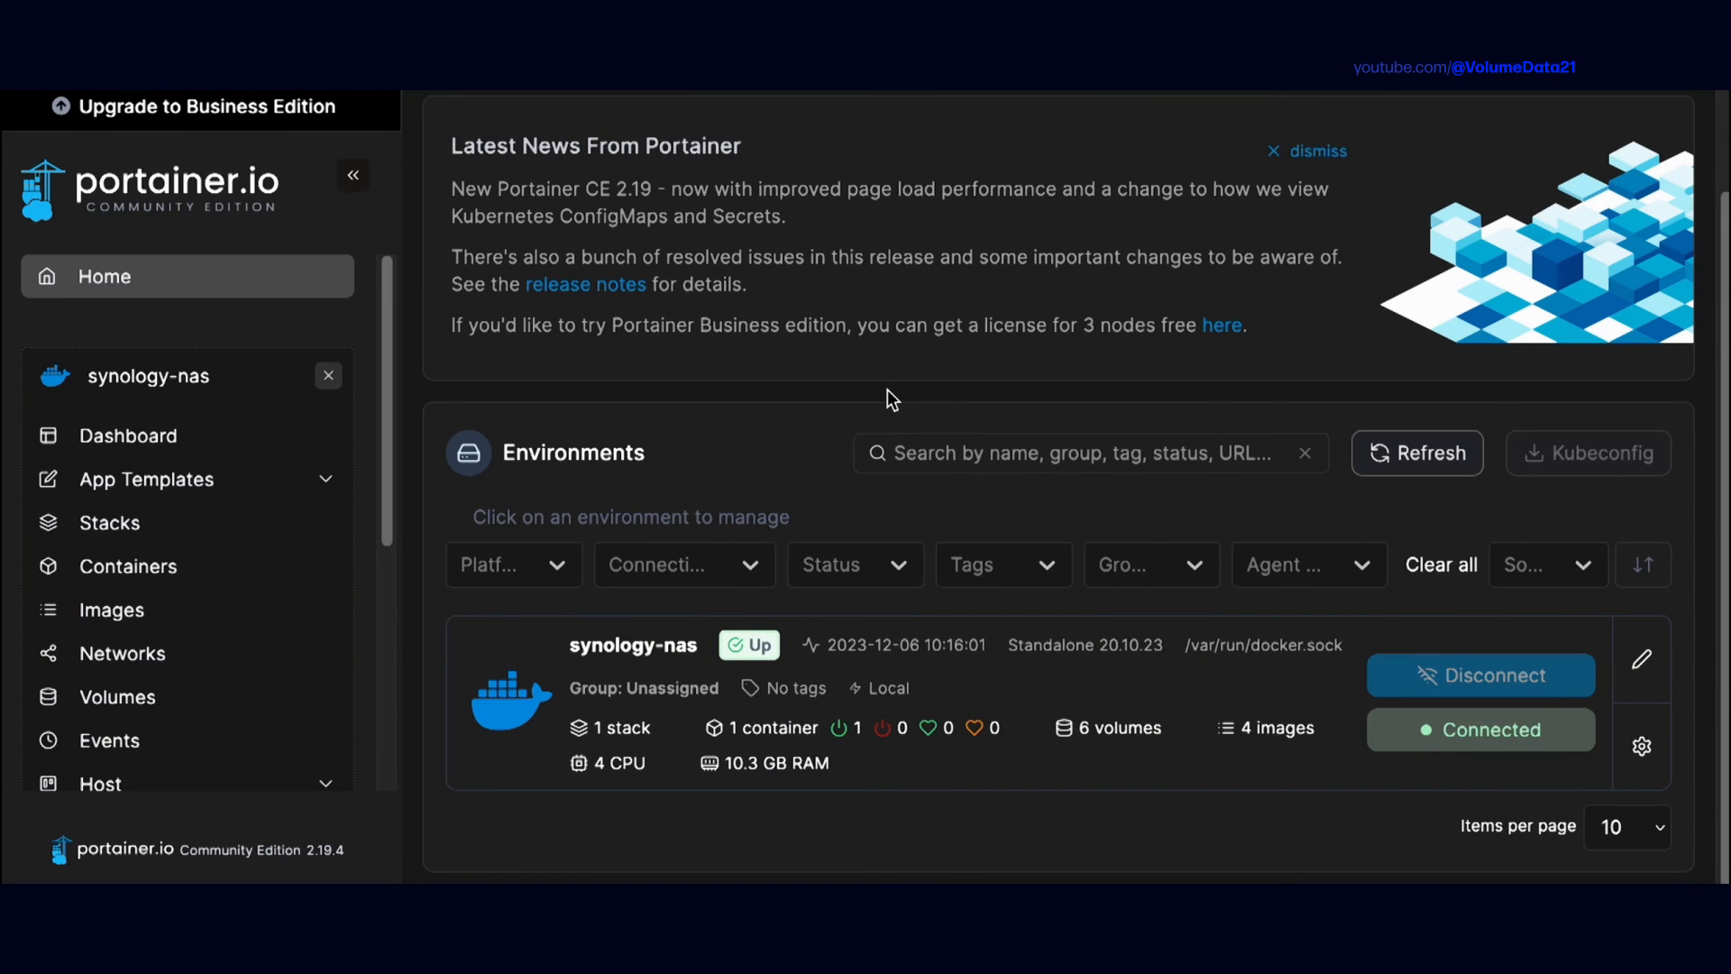
- Examine the synology-nas dashboard and its stacks list, comparing them with the project list in Container Manager
left_click(941, 646)
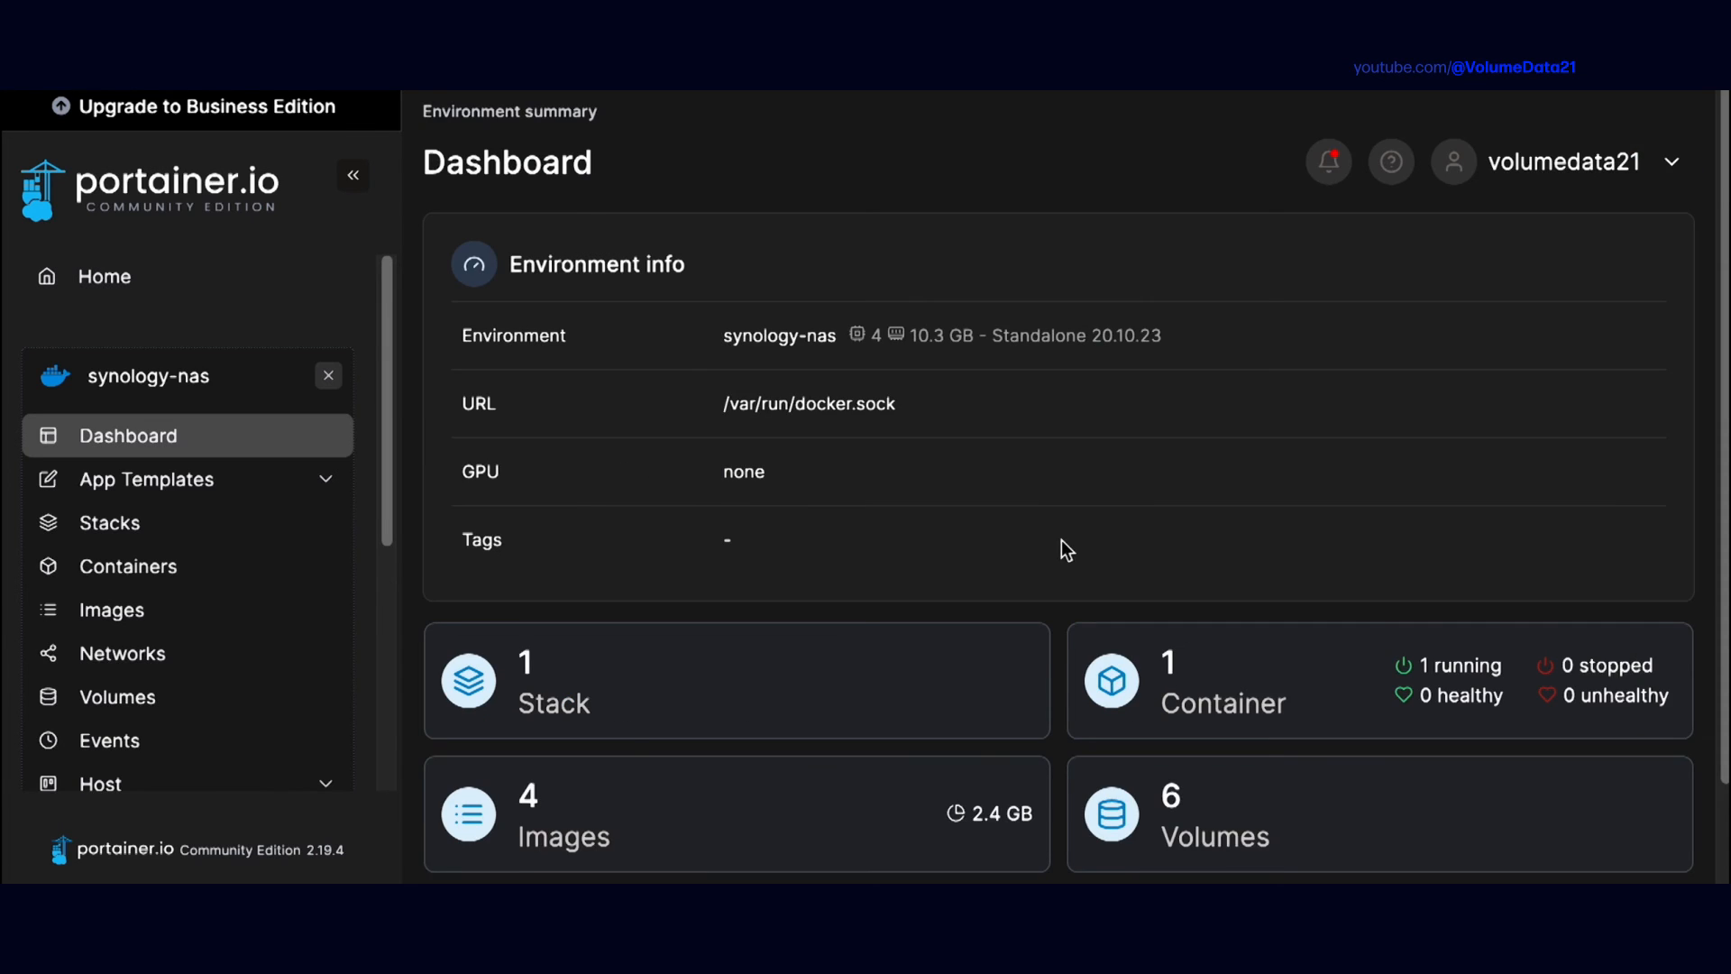
scroll(1069, 545, "down", 1)
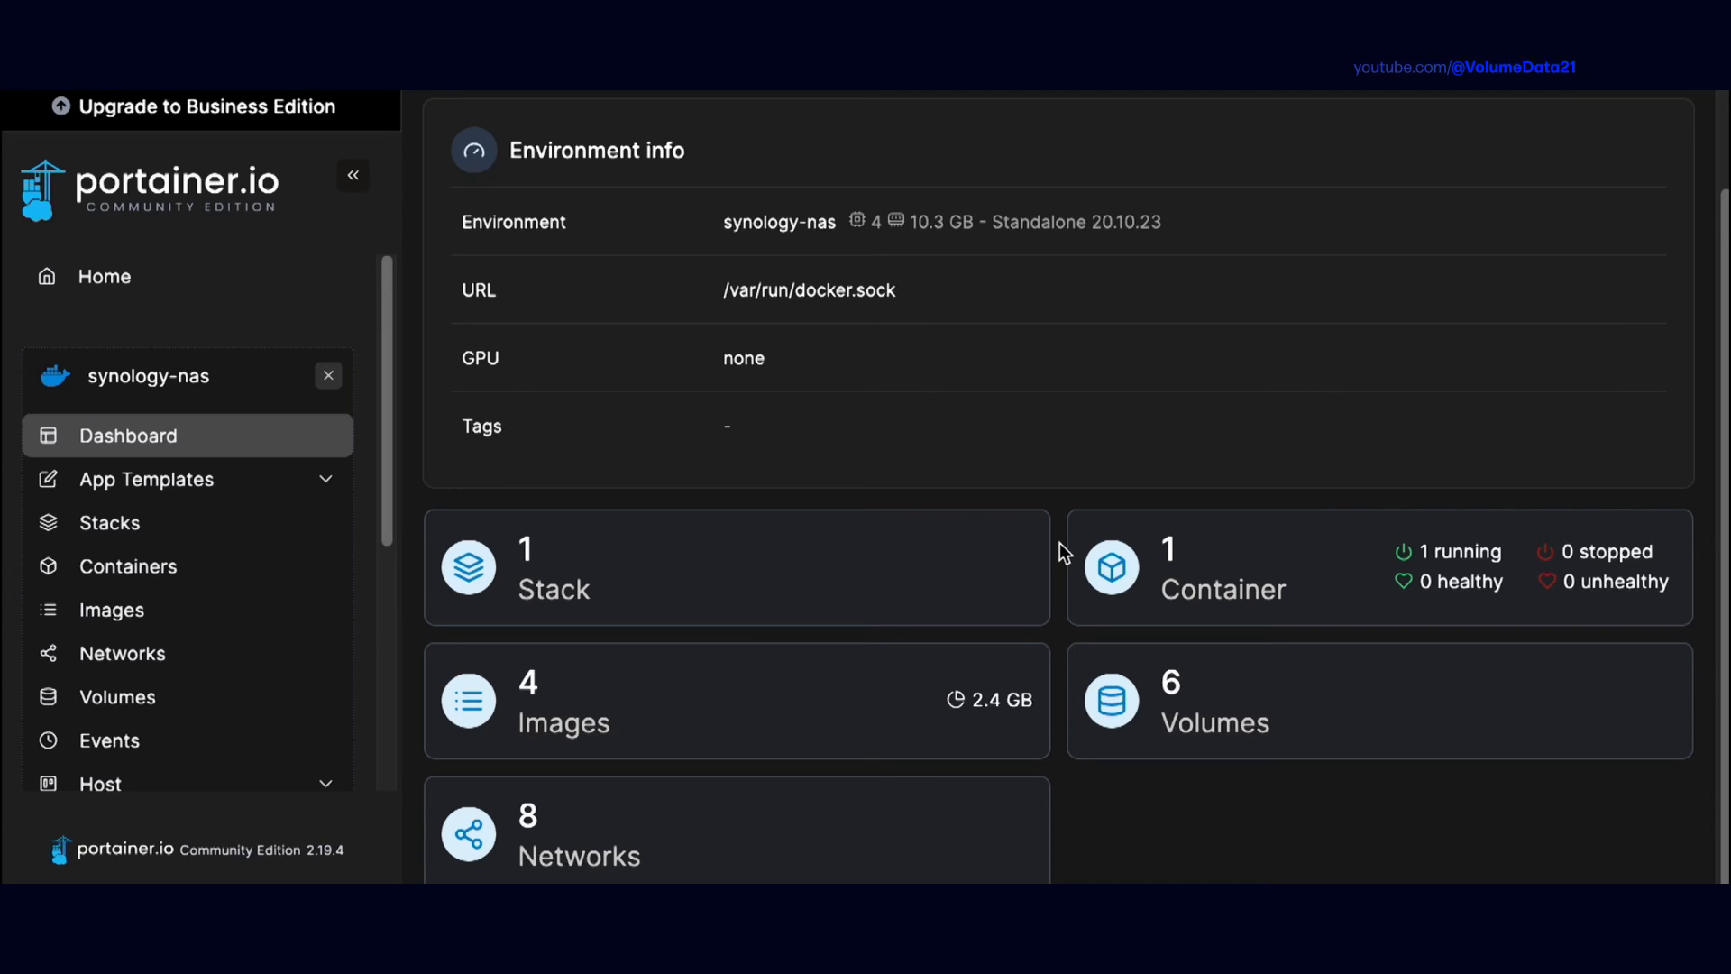
scroll(1053, 496, "up", 1)
scroll(1053, 496, "down", 1)
left_click(585, 588)
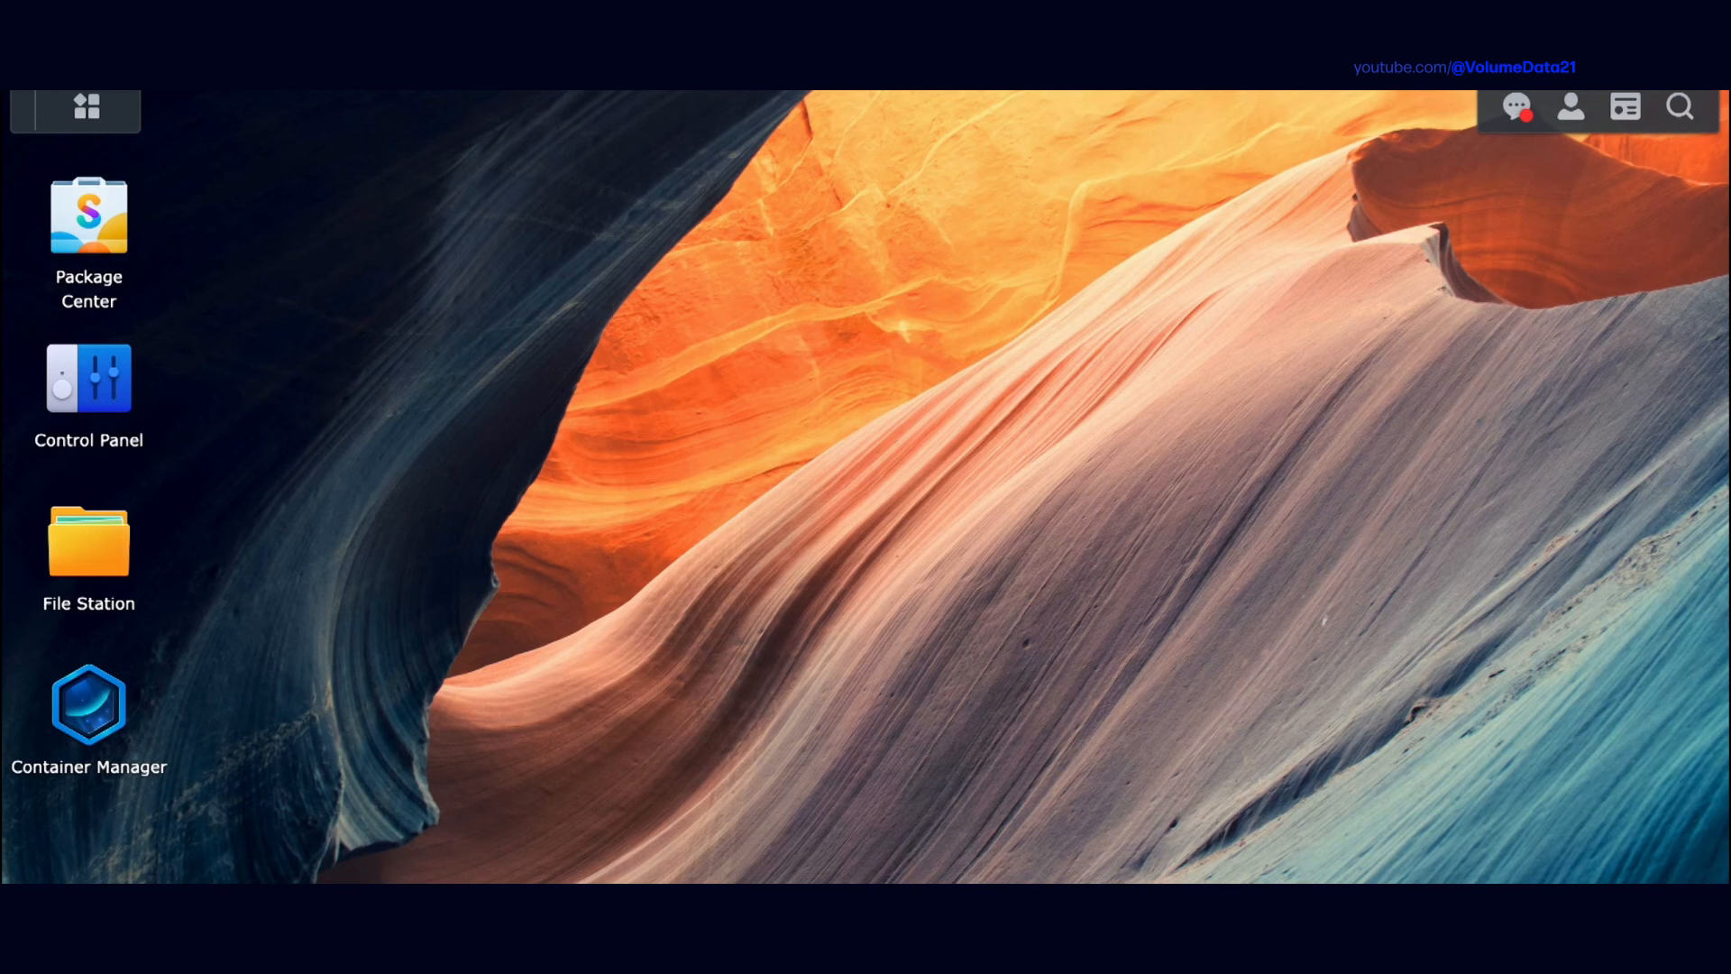
left_click(86, 676)
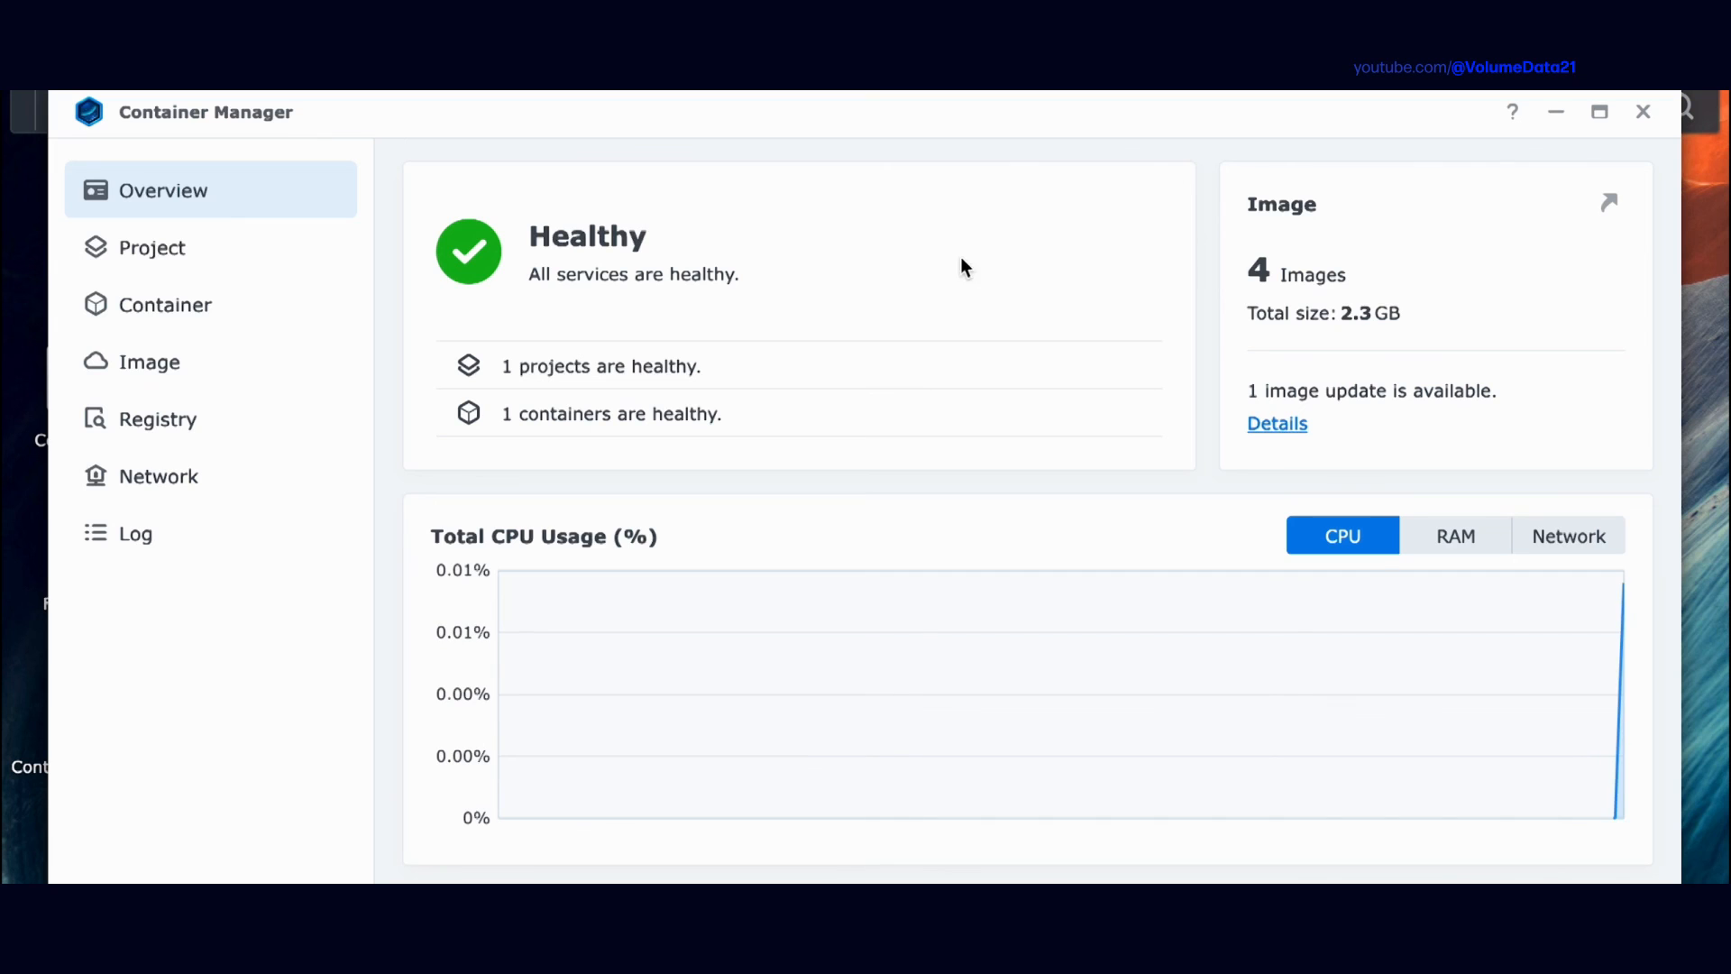
left_click(152, 247)
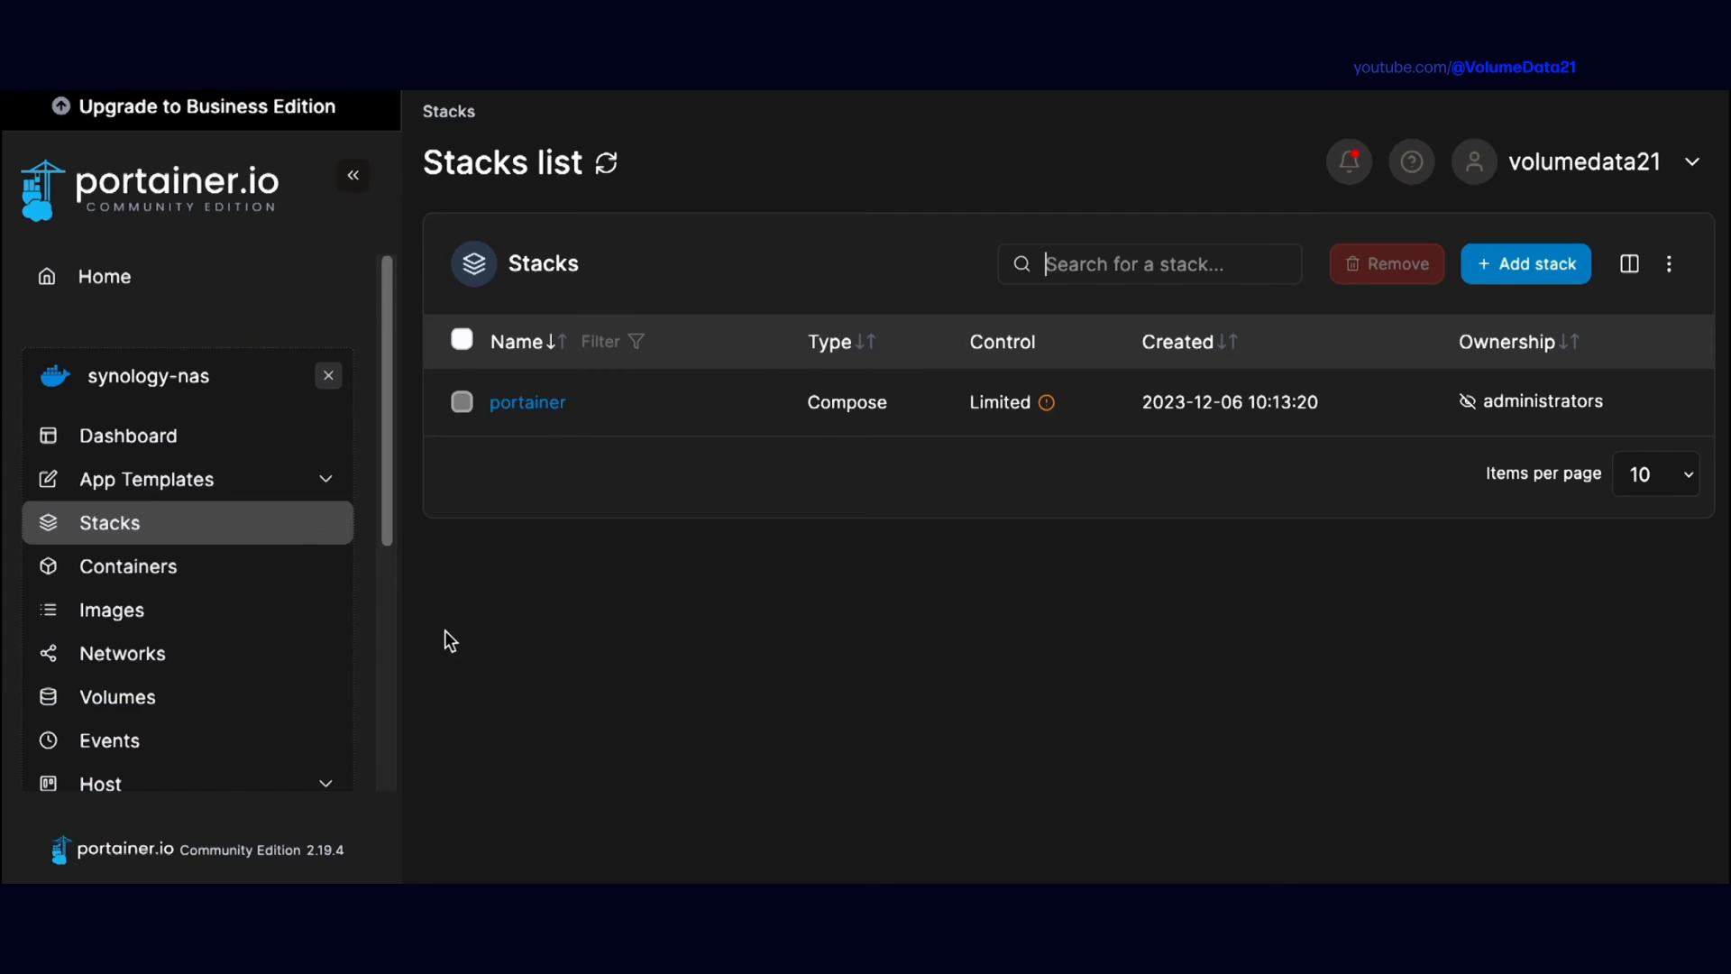
- Examine the Portainer volume list and dashboard, checking them against the Container Manager projects
left_click(219, 697)
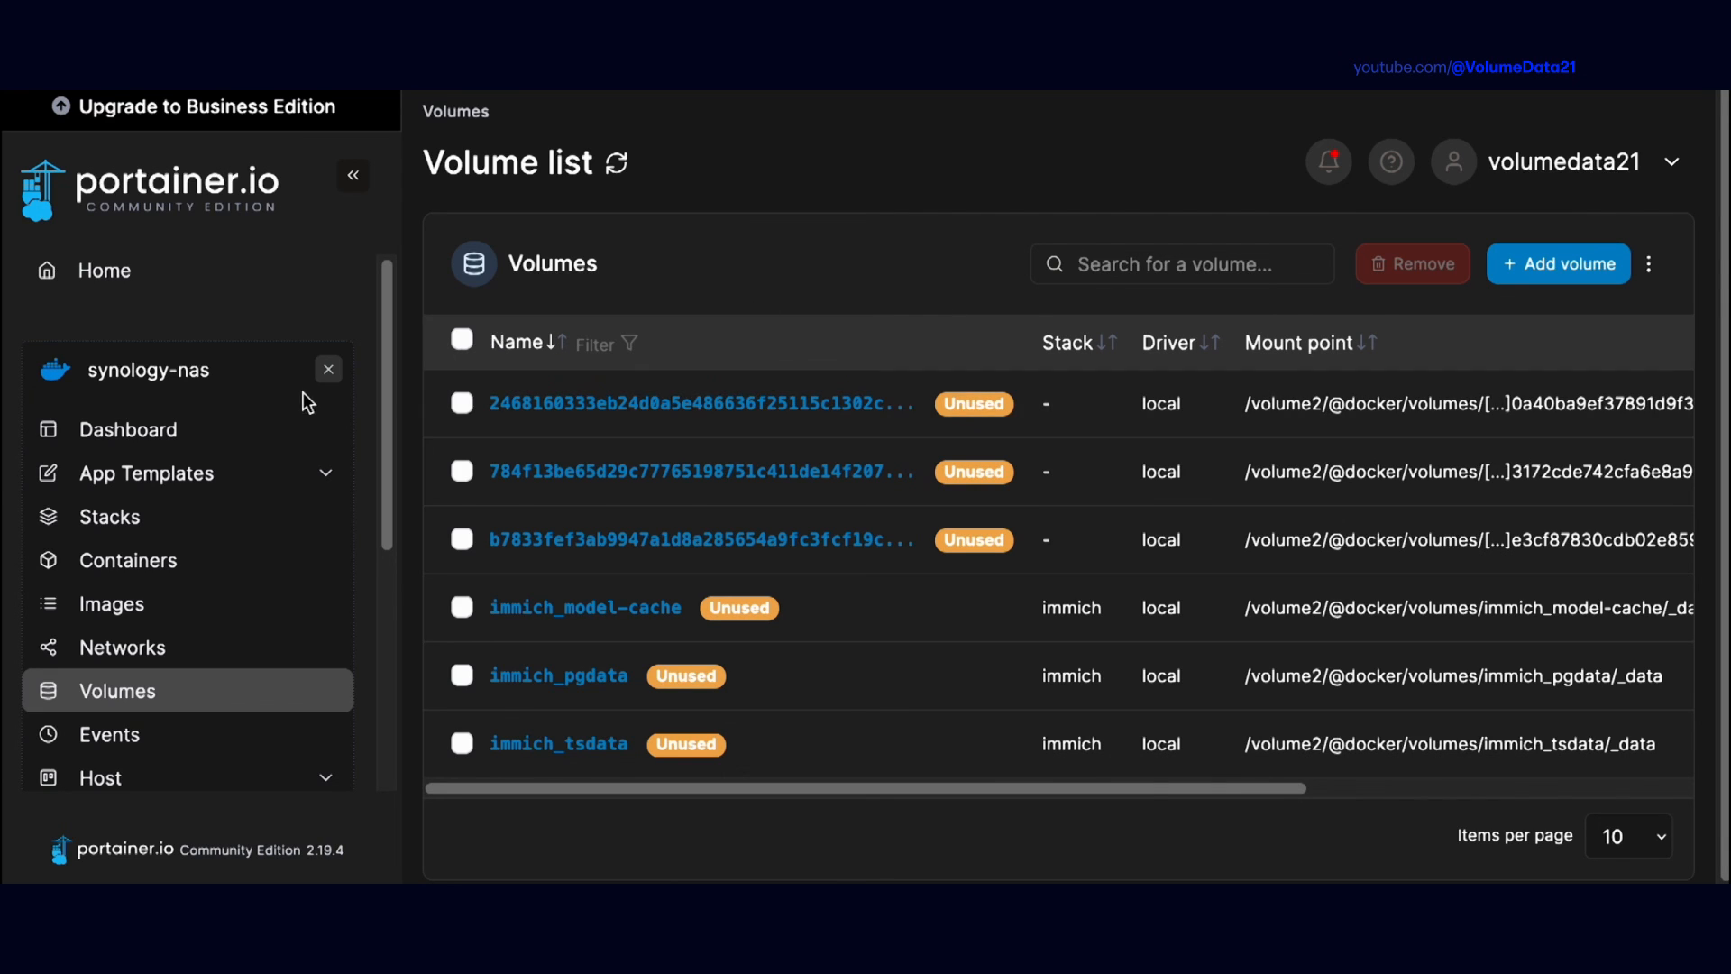
left_click(230, 428)
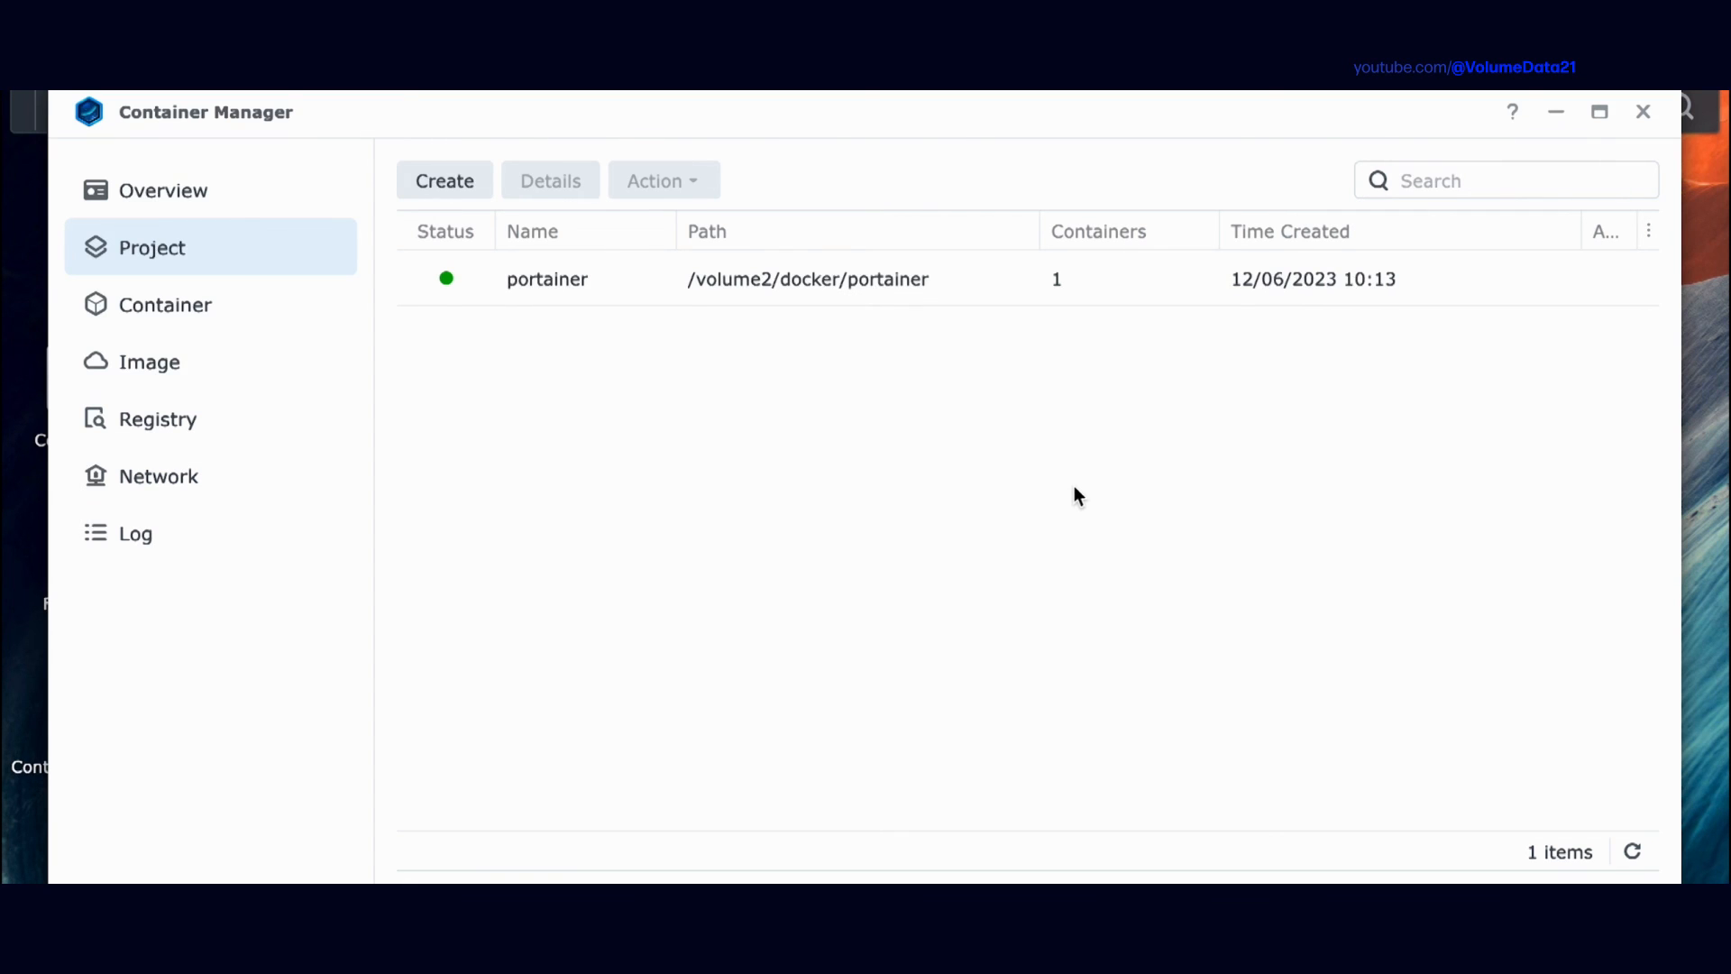
left_click(898, 92)
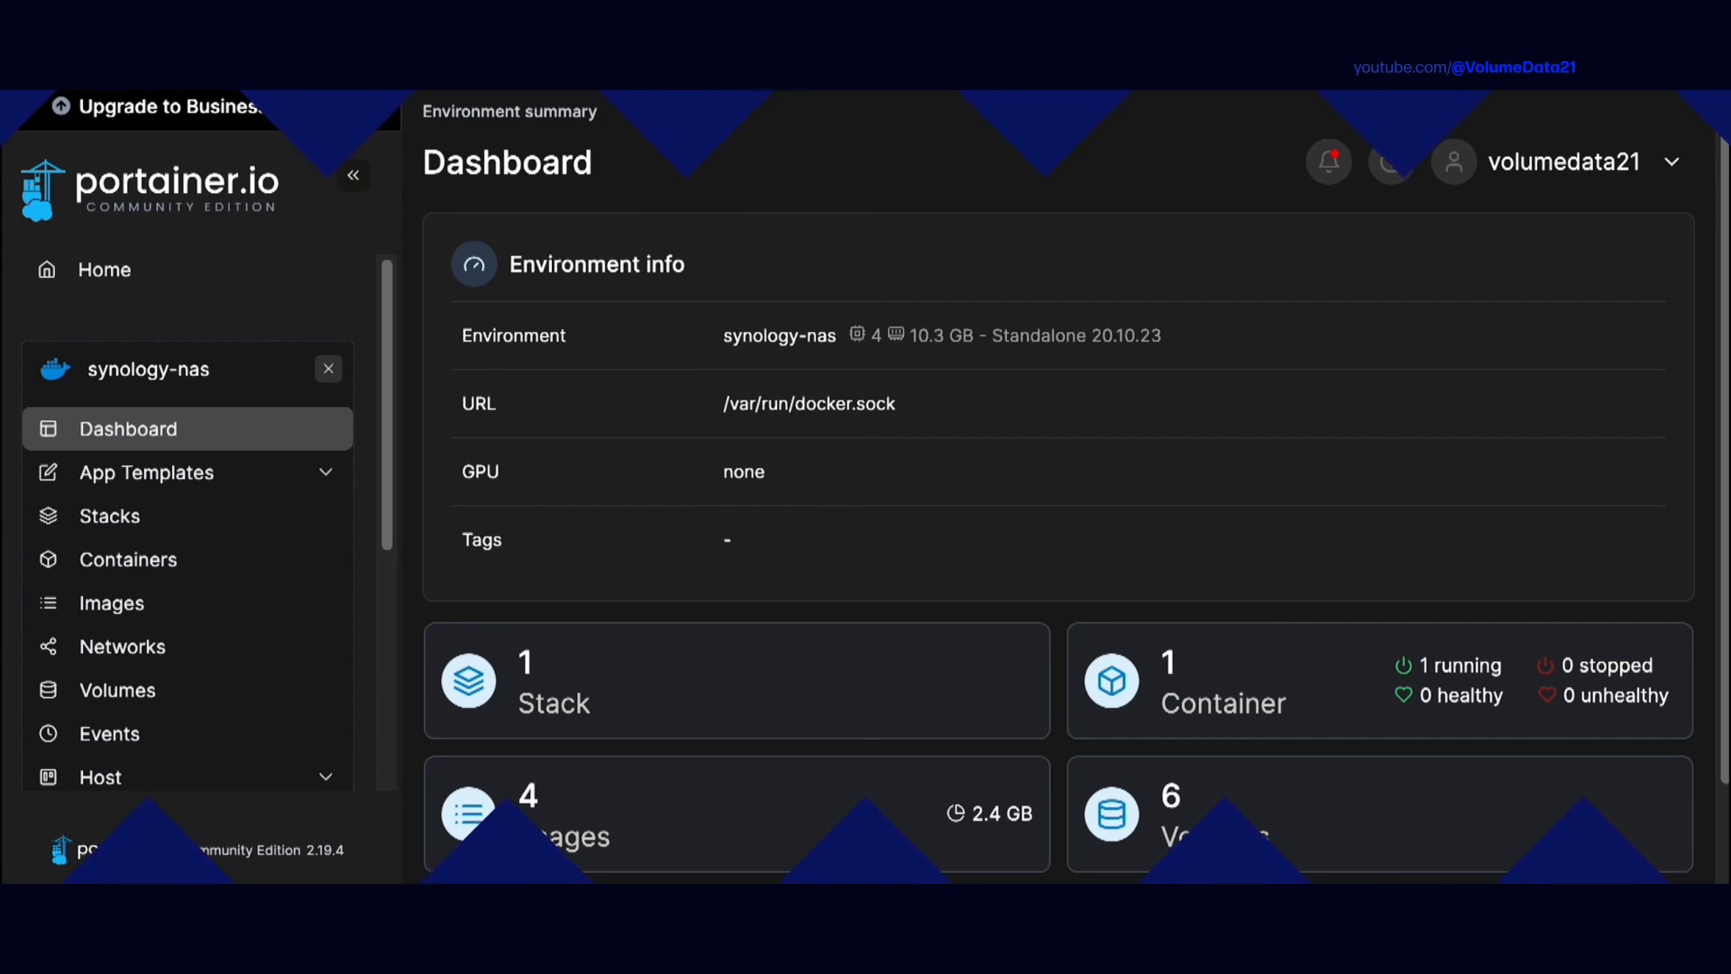